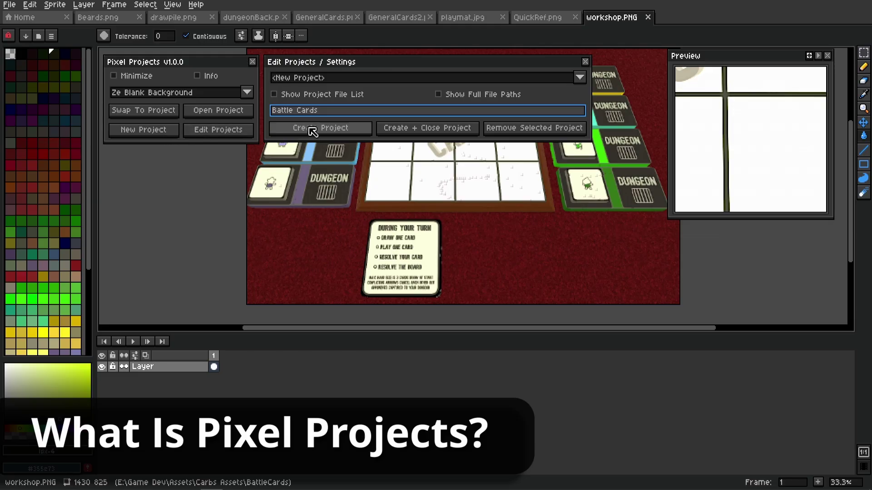
# - Create the Battle Cards project, load Stream Avatars, then swap back to Battle Cards
pyautogui.click(342, 128)
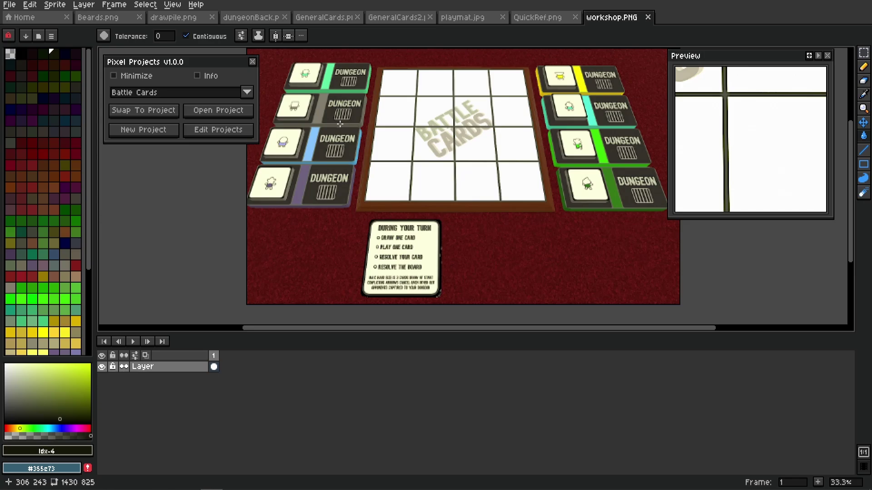
pyautogui.click(152, 112)
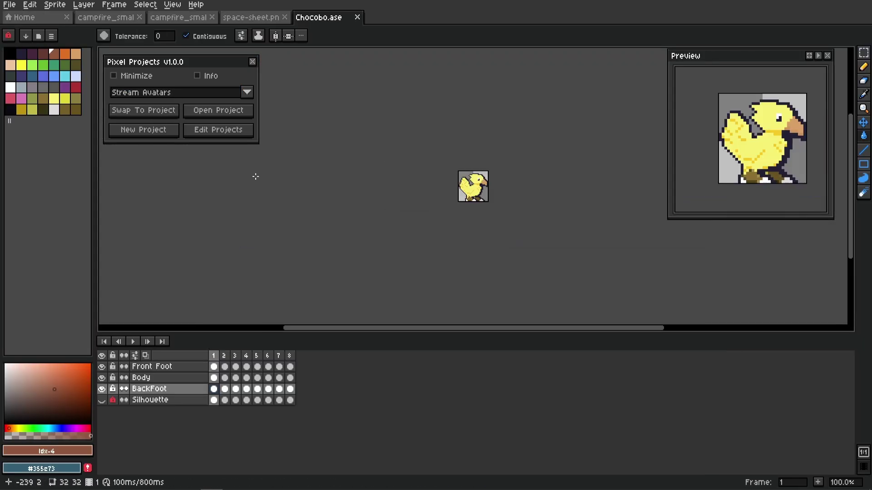
pyautogui.click(158, 94)
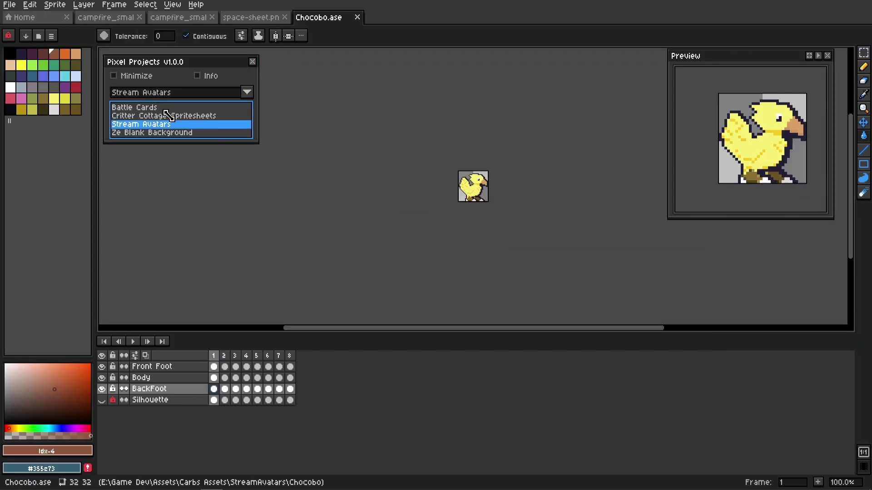
pyautogui.click(164, 108)
pyautogui.click(156, 111)
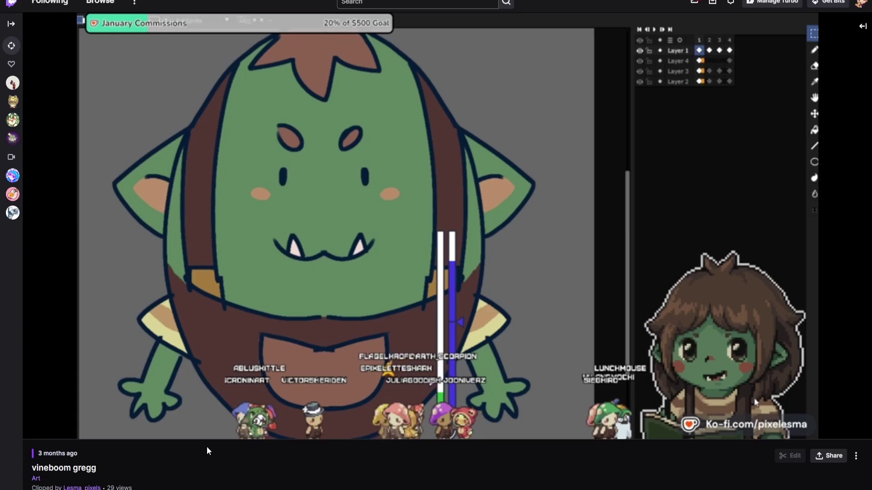
pyautogui.scroll(-4, 206, 447)
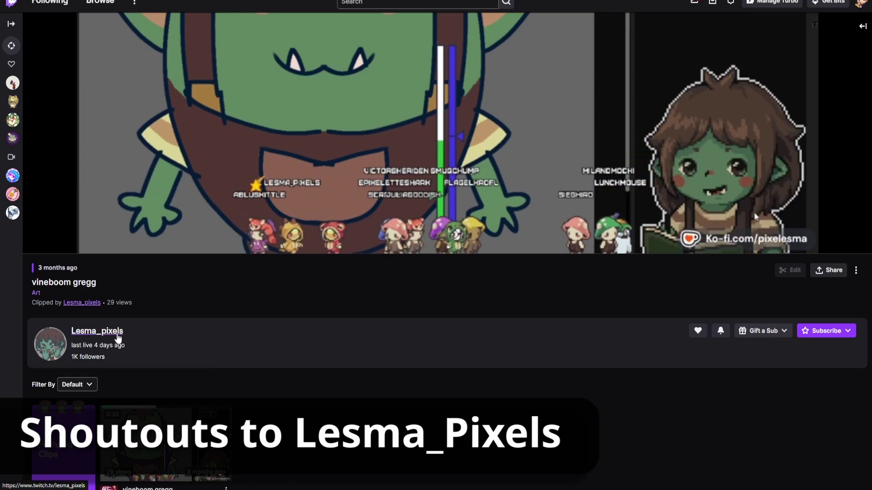
pyautogui.scroll(-1, 118, 336)
pyautogui.scroll(5, 120, 338)
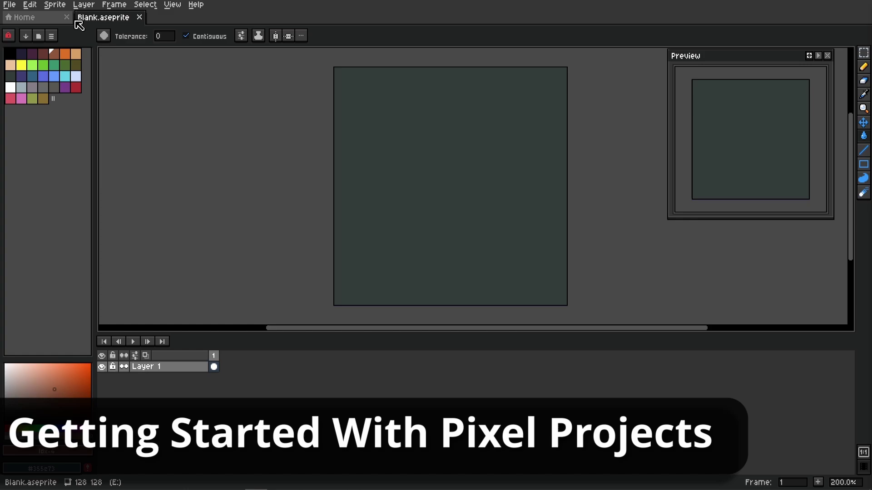
# - Open the Pixel Projects window from the File menu and move it to the top-left
pyautogui.click(9, 5)
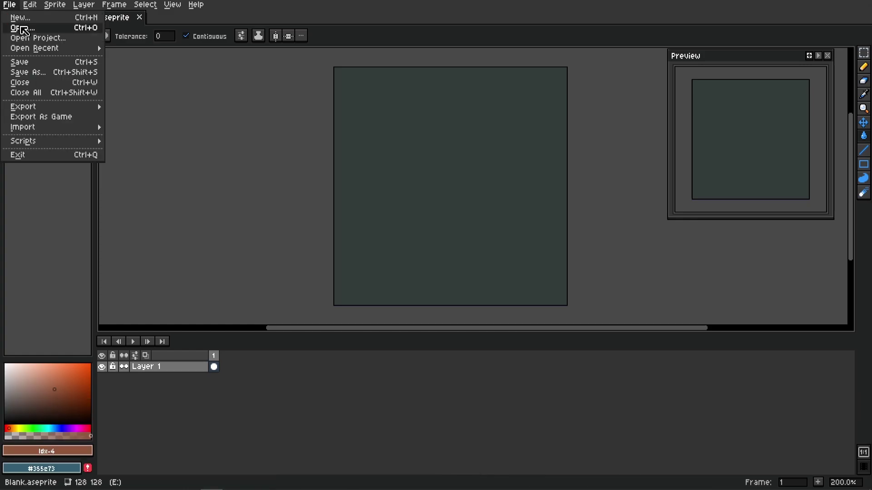
pyautogui.click(76, 40)
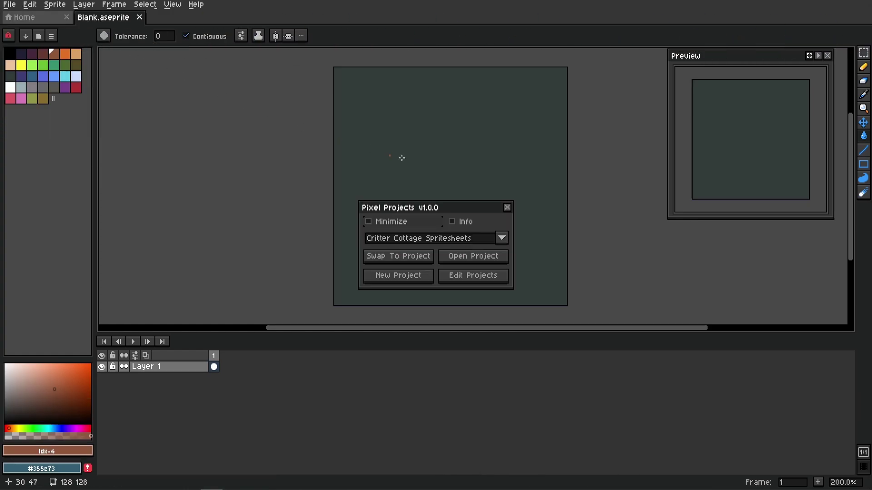
pyautogui.moveTo(469, 215); pyautogui.dragTo(214, 70)
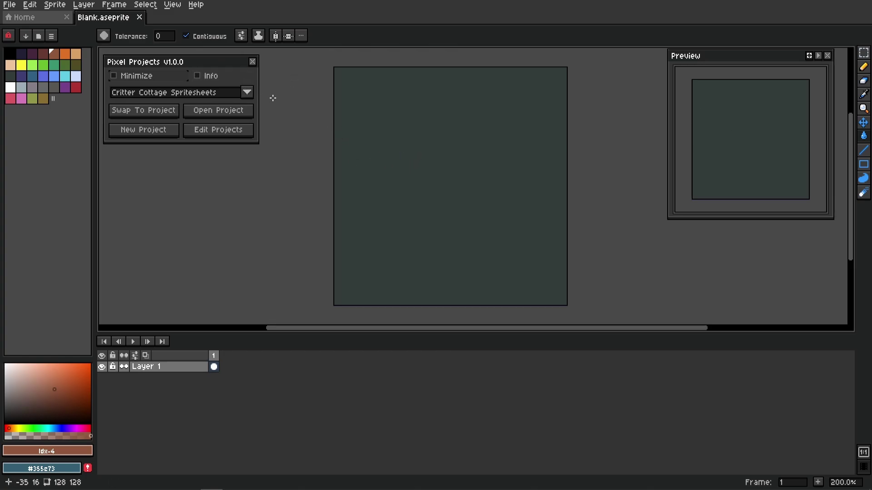
# - Select Ze Blank Background as the project in the Pixel Projects dropdown
pyautogui.click(247, 93)
pyautogui.click(172, 115)
pyautogui.click(200, 97)
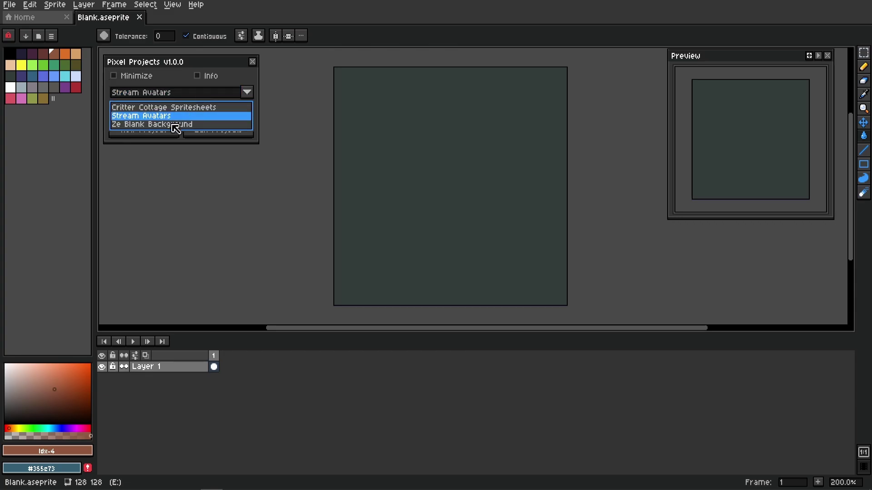
pyautogui.click(177, 125)
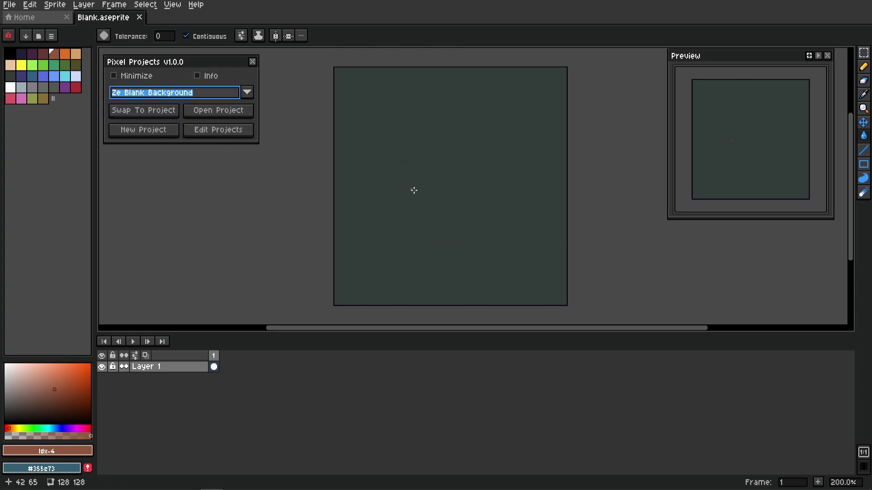
pyautogui.hscroll(-2, 414, 190)
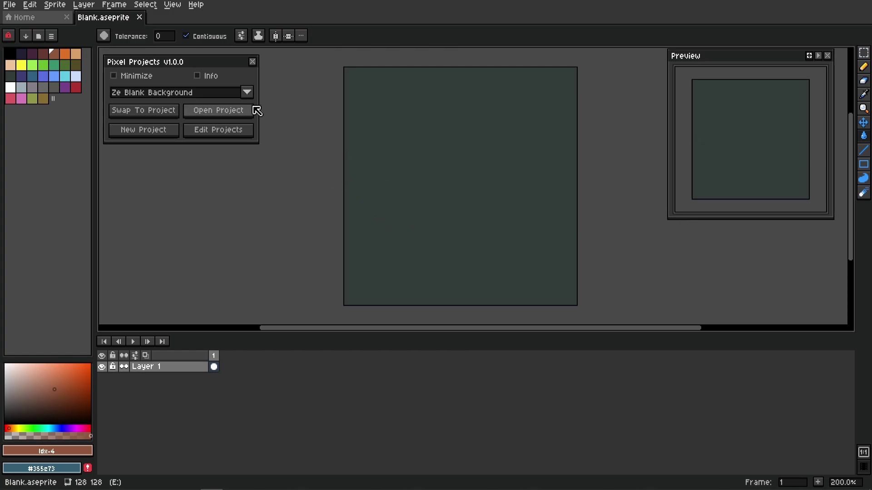
# - Swap the blank file for the Stream Avatars project's files
pyautogui.click(247, 92)
pyautogui.click(156, 115)
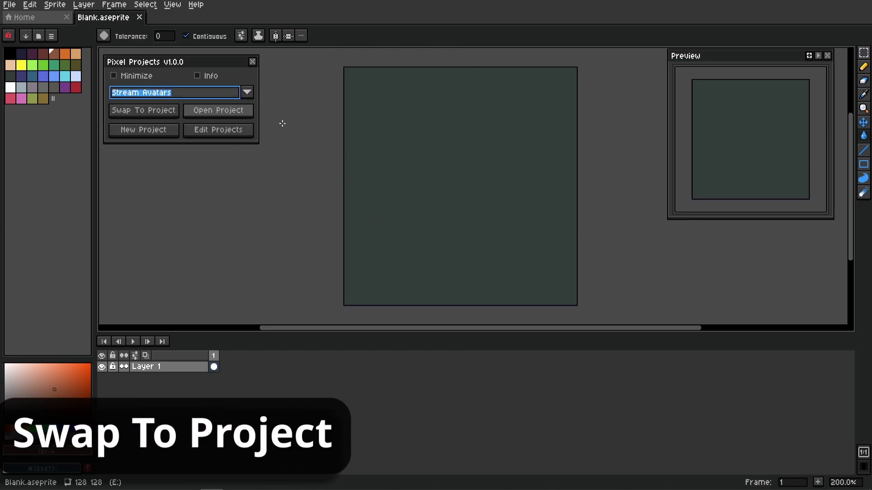
pyautogui.click(145, 111)
pyautogui.scroll(3, 477, 187)
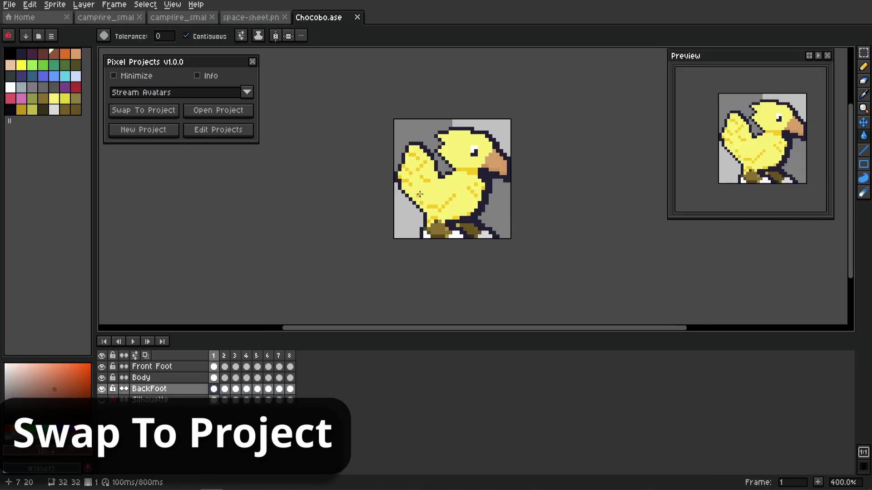
# - Scrub the Chocobo animation frames, then look across the blue space sprite sheet
pyautogui.moveTo(217, 358)
pyautogui.mouseDown()
pyautogui.moveTo(327, 359)
pyautogui.moveTo(214, 356)
pyautogui.mouseUp()
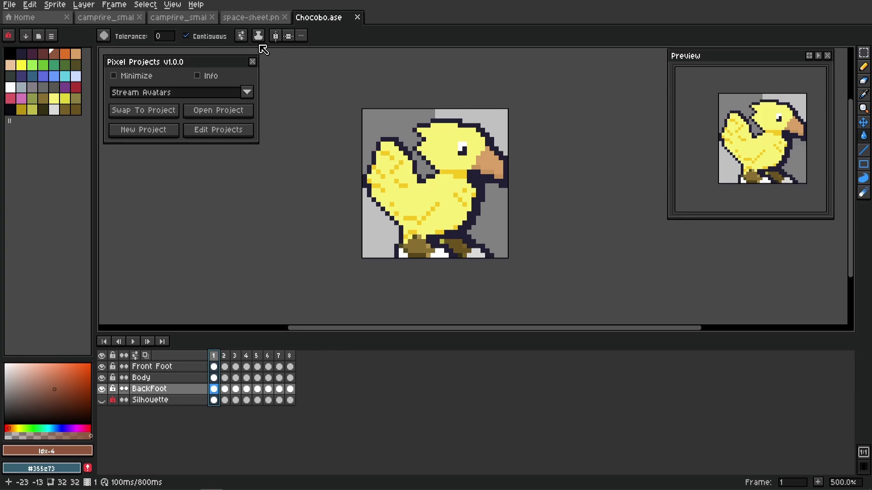
pyautogui.click(257, 18)
pyautogui.scroll(3, 463, 142)
pyautogui.moveTo(427, 242); pyautogui.dragTo(360, 250)
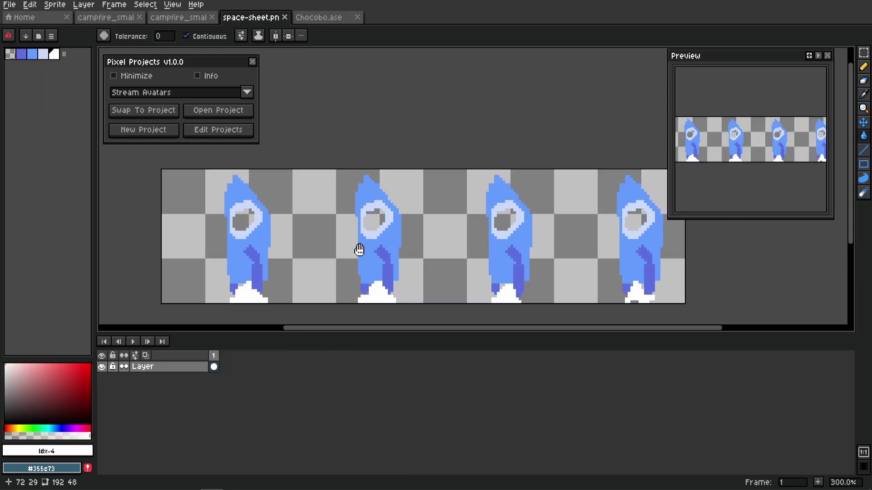
# - Play the campfire_small_base animation and view the 512×128 campfire_small_loop strip
pyautogui.click(172, 21)
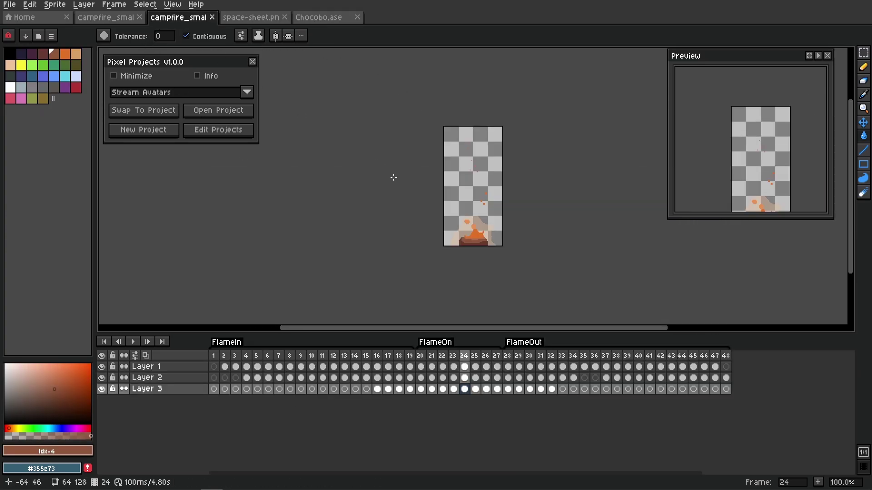
pyautogui.click(132, 342)
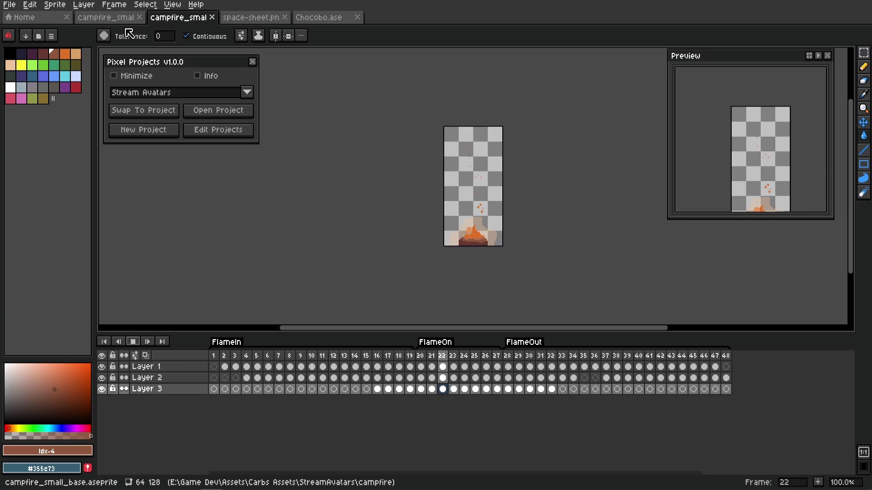
pyautogui.hotkey('ctrl', 'shift', 'Tab')
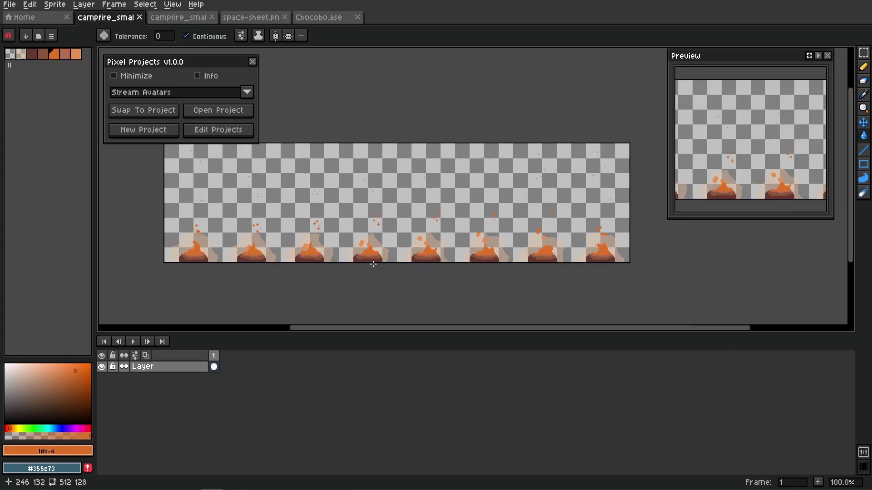
pyautogui.moveTo(440, 235); pyautogui.dragTo(433, 263)
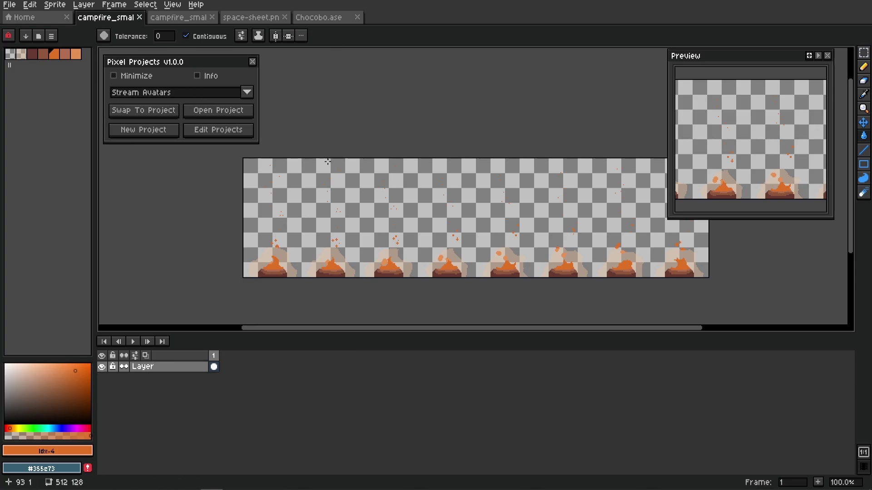
pyautogui.click(246, 92)
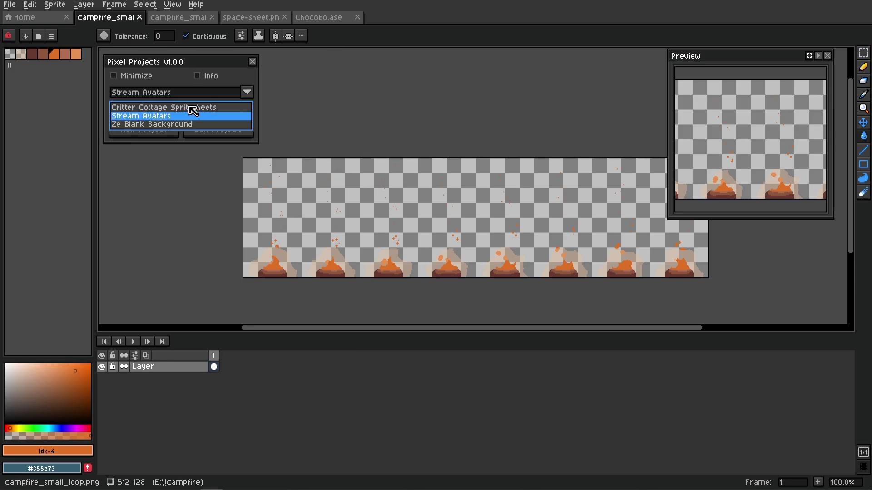
# - Swap to the Ze Blank Background project
pyautogui.click(164, 125)
pyautogui.click(144, 111)
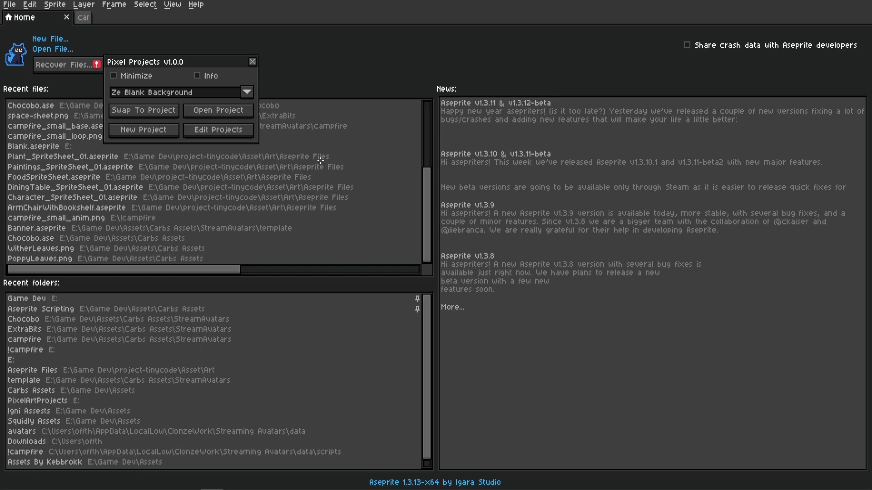
pyautogui.scroll(1, 479, 195)
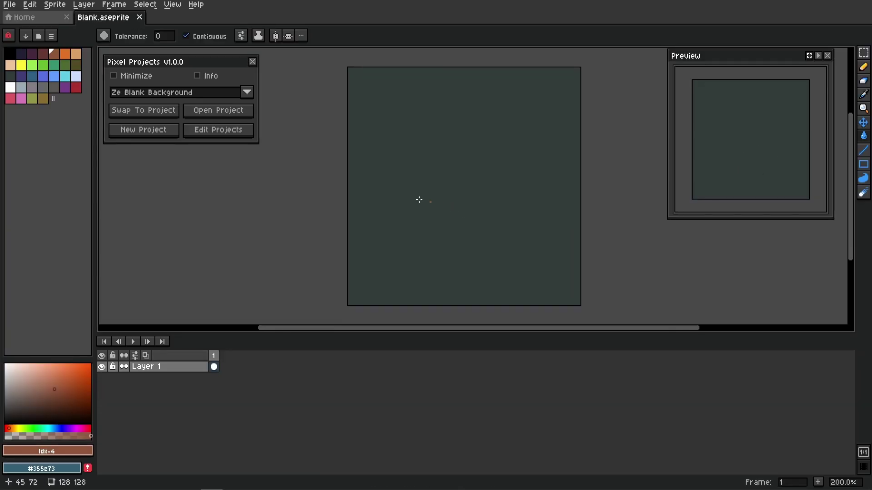
# - Swap back to Stream Avatars, then select Critter Cottage Spritesheets as the next project
pyautogui.click(247, 92)
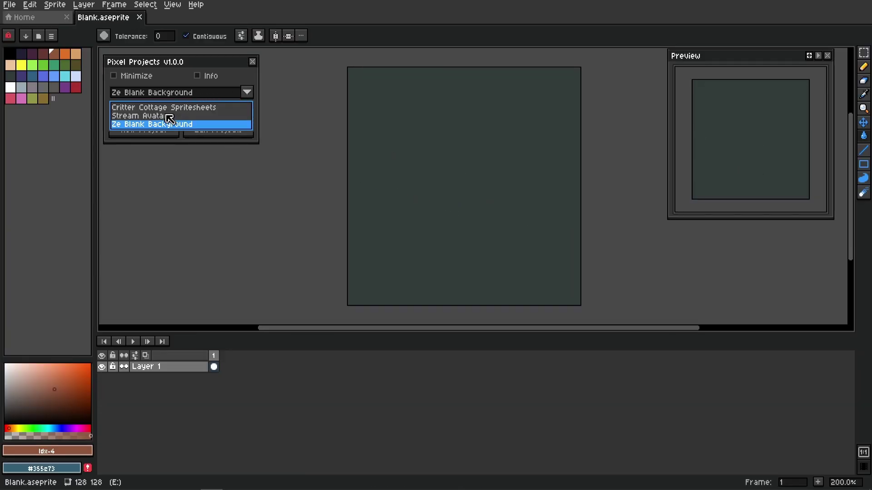
pyautogui.click(183, 118)
pyautogui.click(144, 110)
pyautogui.scroll(2, 363, 204)
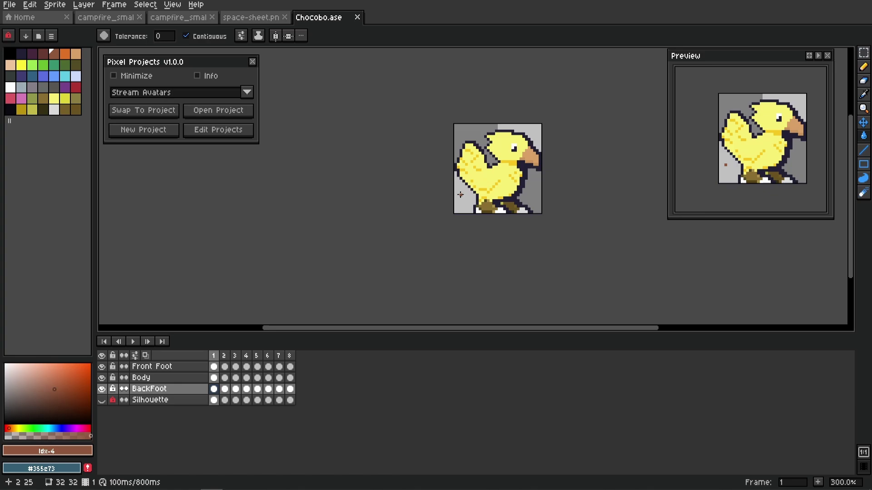
pyautogui.click(247, 92)
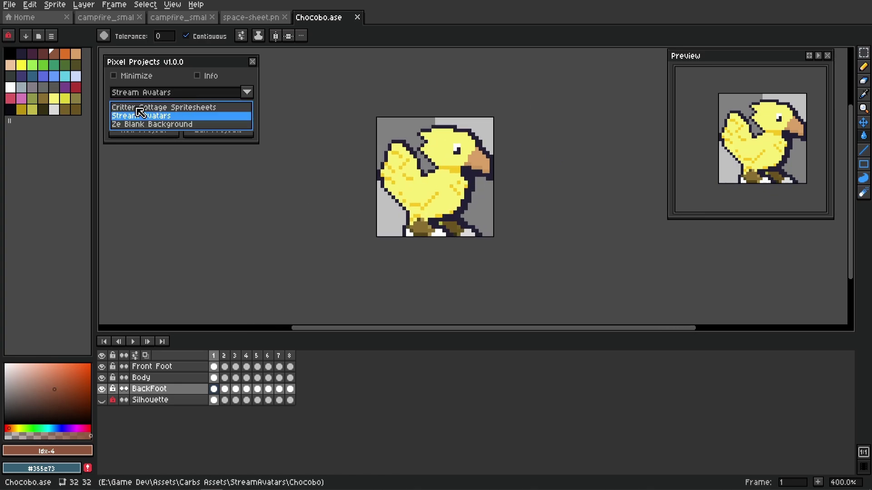
pyautogui.click(154, 107)
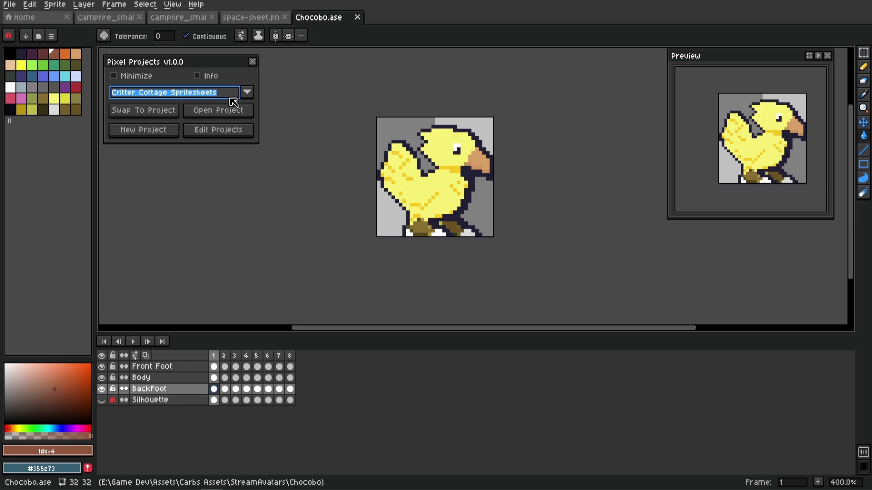
# - Load Critter Cottage Spritesheets and browse the plant, paintings, food and dining table sheets
pyautogui.click(158, 115)
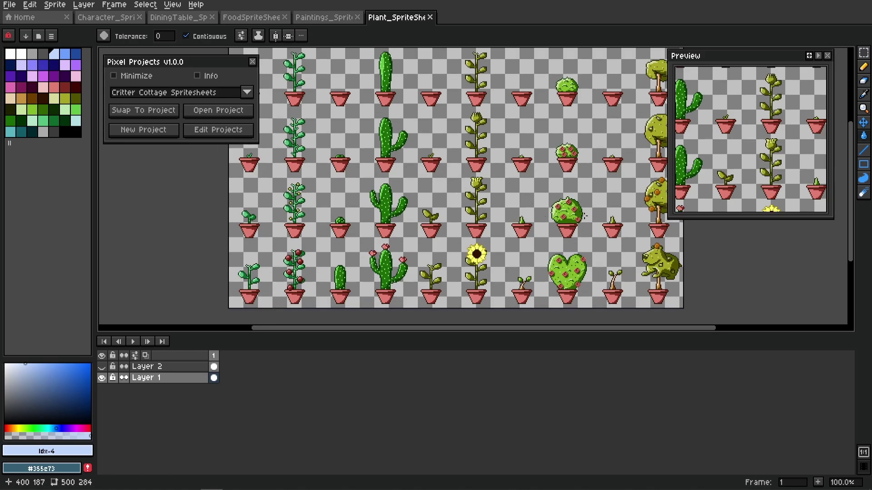
pyautogui.moveTo(585, 216); pyautogui.dragTo(466, 157)
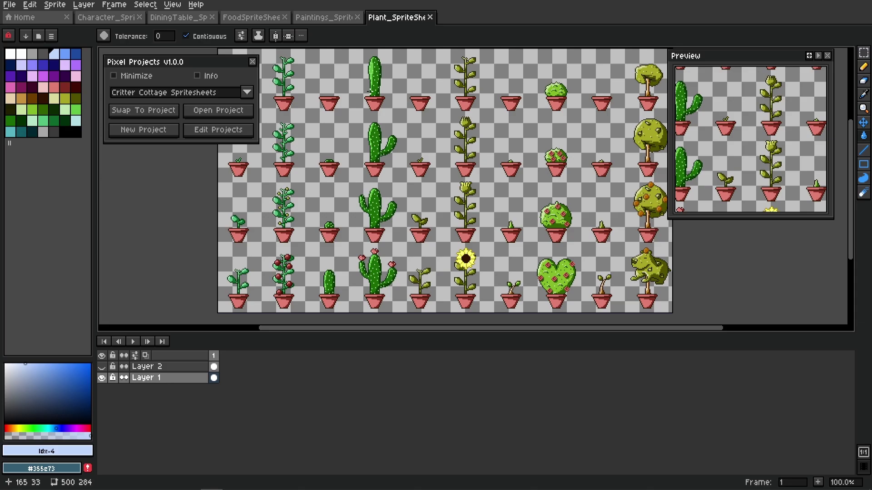
pyautogui.click(331, 16)
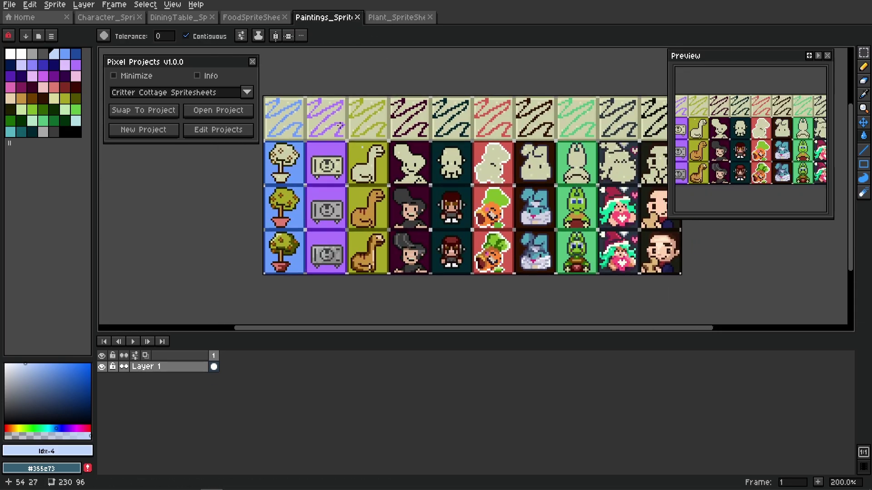
pyautogui.click(267, 17)
pyautogui.scroll(3, 470, 206)
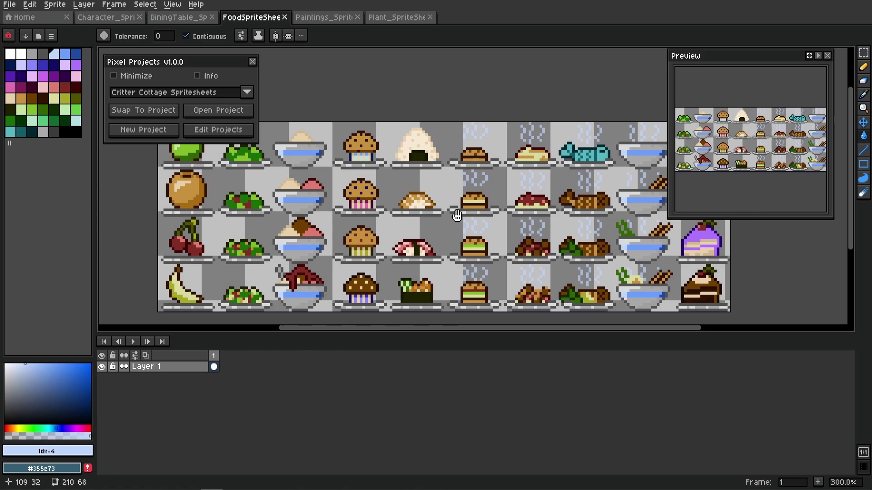
pyautogui.click(181, 18)
# - Zoom in and out on the character sprite sheet, then select Ze Blank Background
pyautogui.hotkey('ctrl', 'shift', 'Tab')
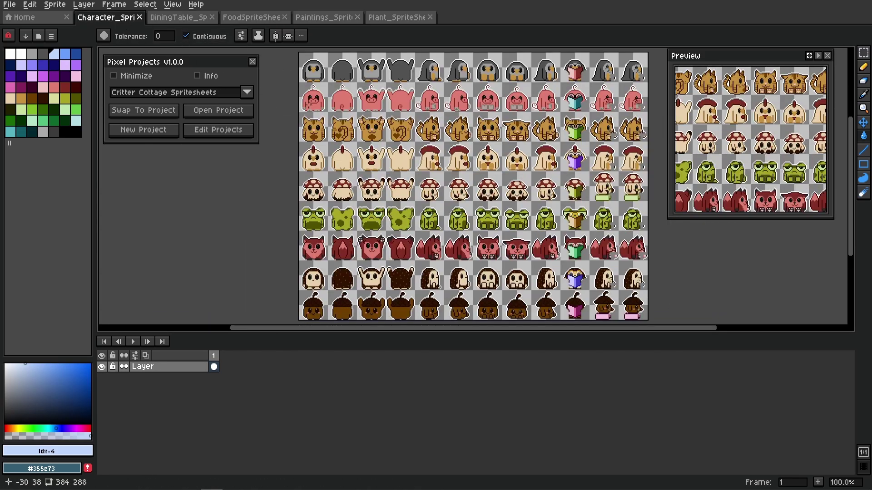
pyautogui.scroll(-2, 480, 184)
pyautogui.scroll(5, 530, 139)
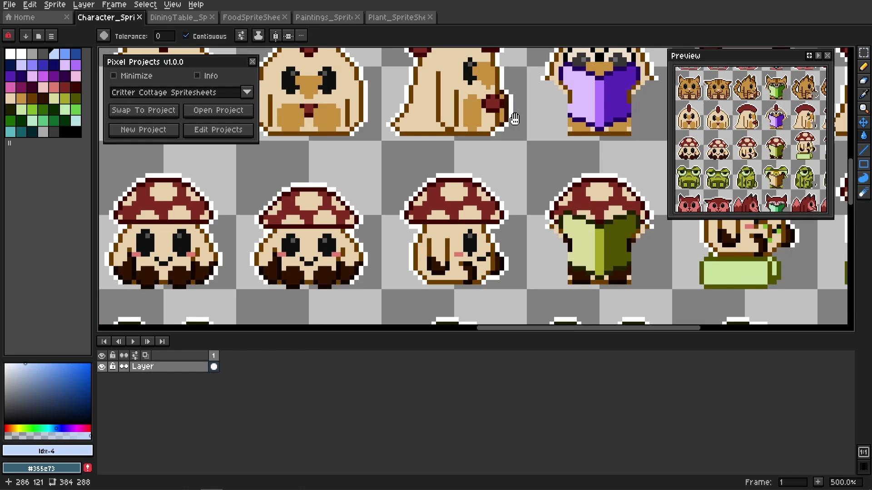
pyautogui.scroll(2, 509, 224)
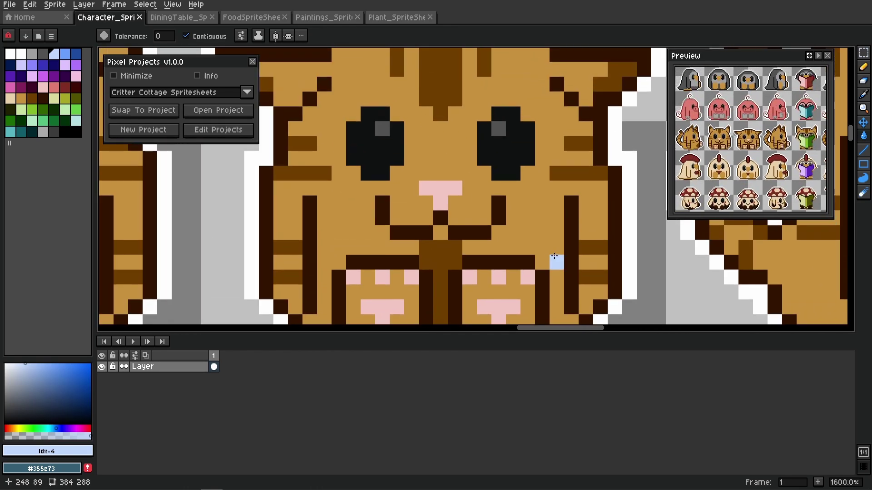
pyautogui.scroll(-8, 555, 257)
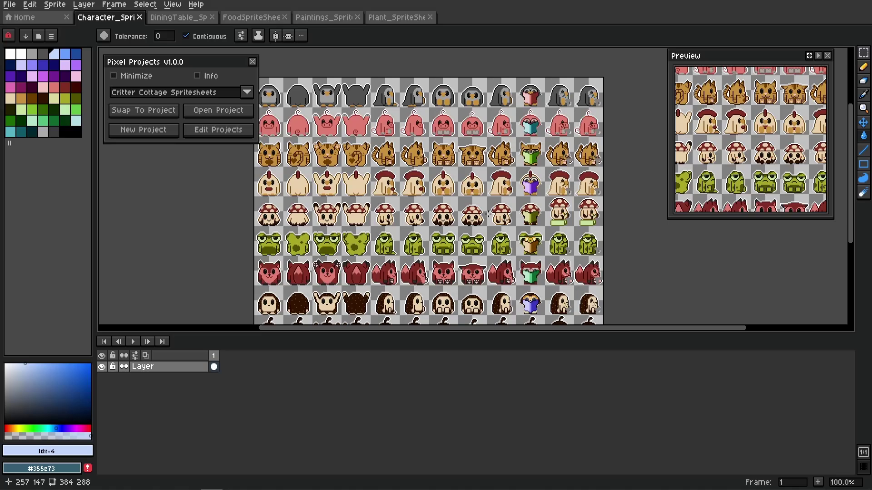
pyautogui.scroll(-3, 488, 211)
pyautogui.hscroll(-2, 488, 211)
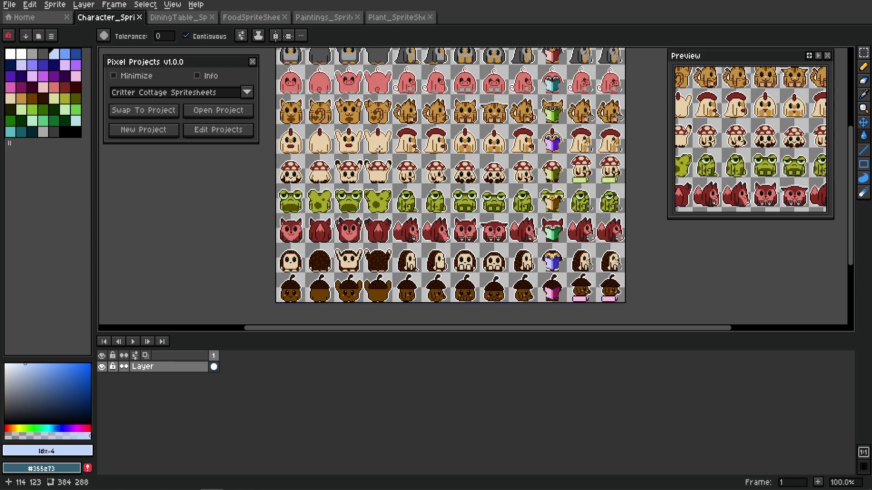
pyautogui.click(248, 93)
pyautogui.click(198, 165)
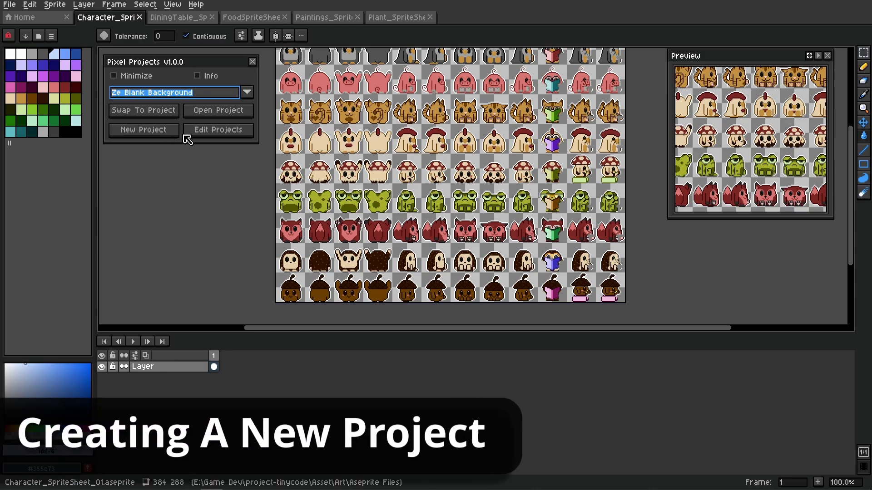
# - Swap to Ze Blank Background and view the Beards card sheet
pyautogui.click(166, 115)
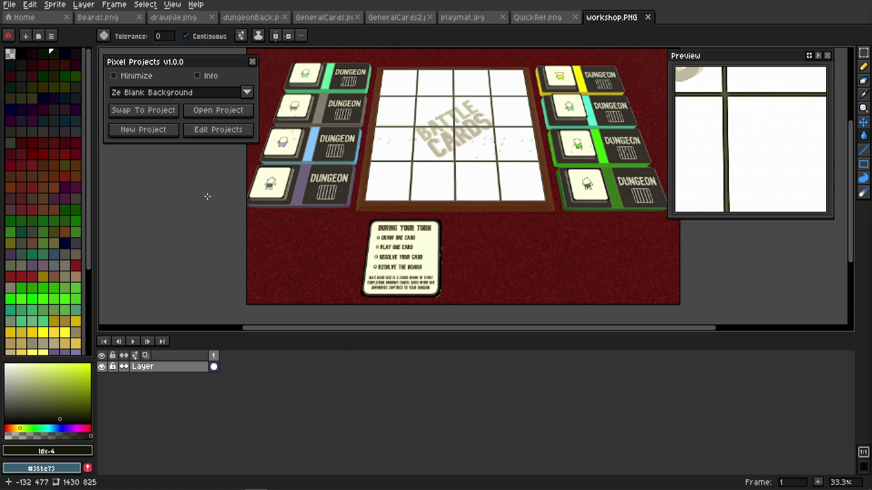
pyautogui.click(102, 17)
pyautogui.scroll(3, 502, 188)
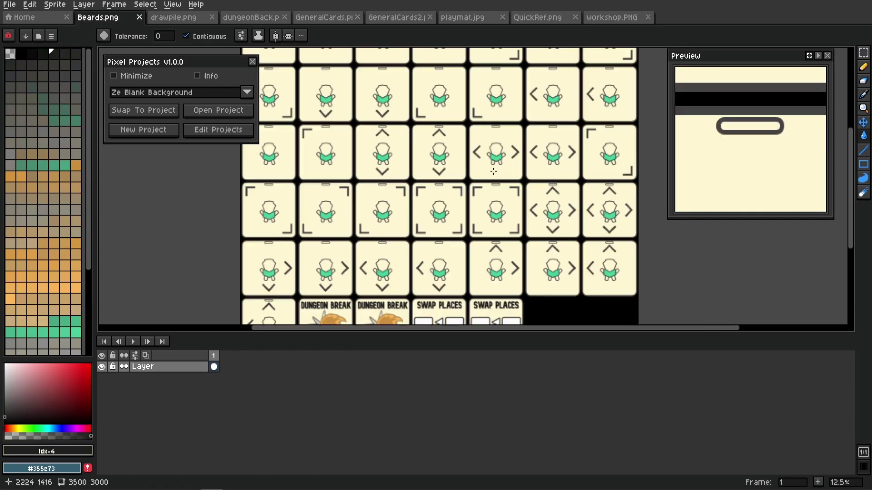
pyautogui.scroll(-2, 455, 224)
# - Step through the draw pile, dungeon card back, Dungeon Break, Swap Places and quick reference images
pyautogui.hotkey('ctrl', 'Tab')
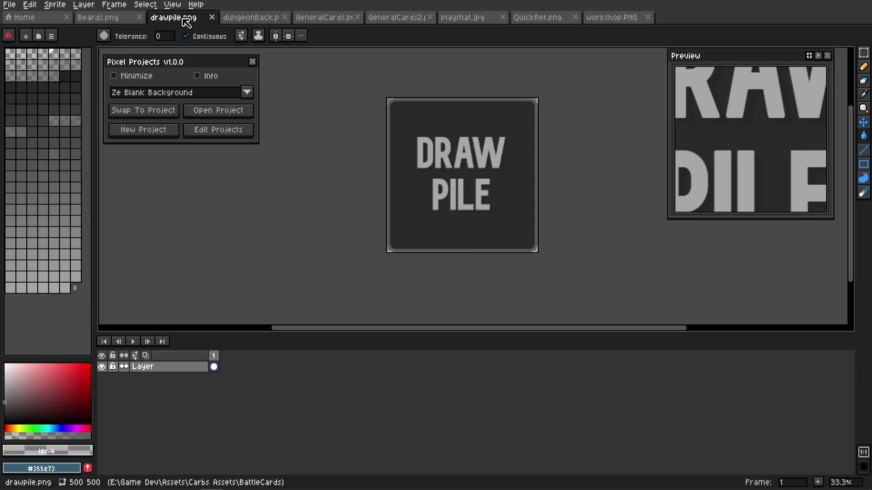
pyautogui.click(253, 15)
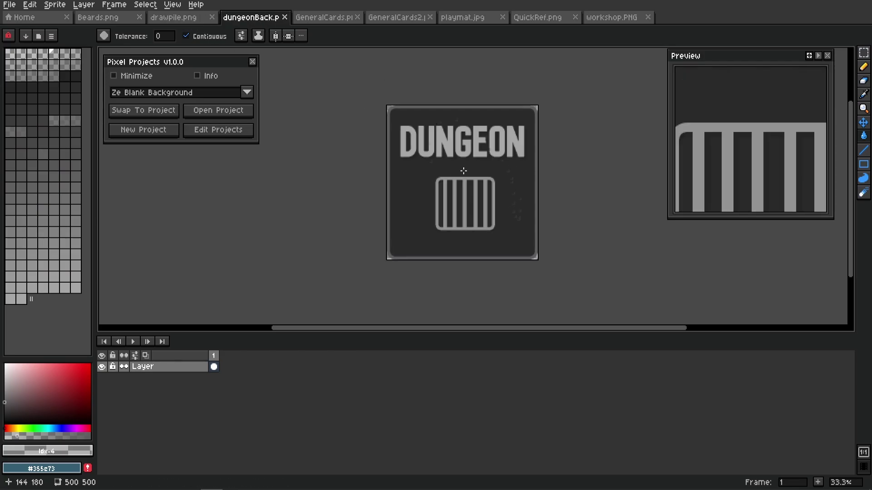
pyautogui.hotkey('ctrl', 'Tab')
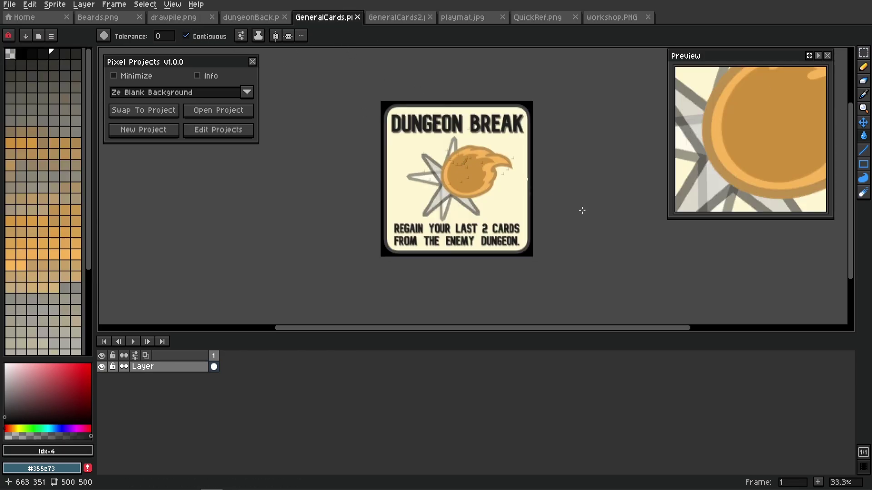
pyautogui.click(401, 18)
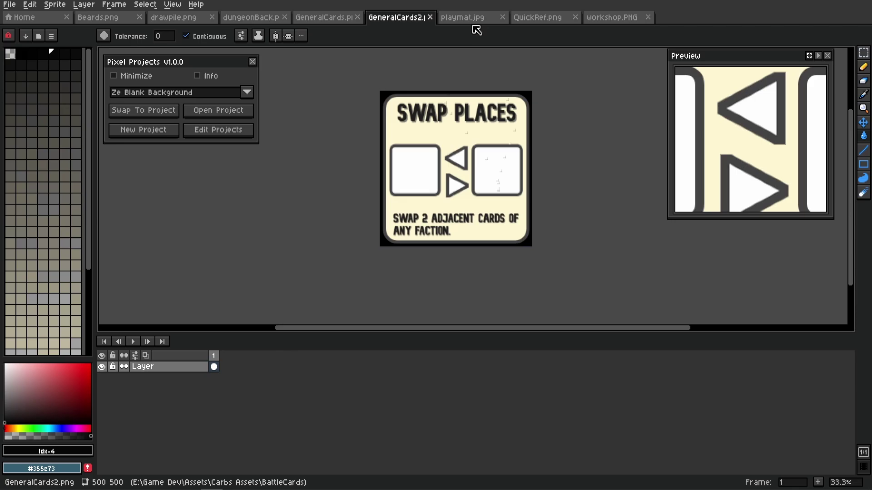
pyautogui.hotkey('ctrl', 'Tab')
pyautogui.hotkey('ctrl', 'Tab')
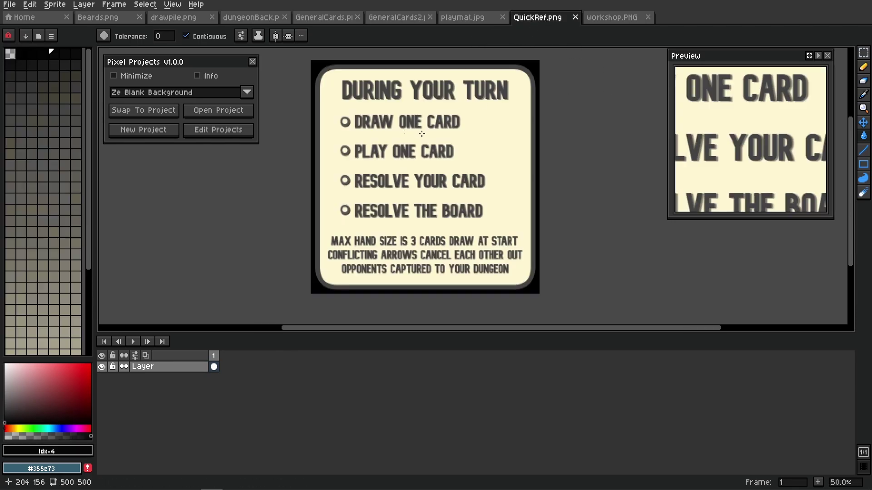
pyautogui.hotkey('ctrl', 'Tab')
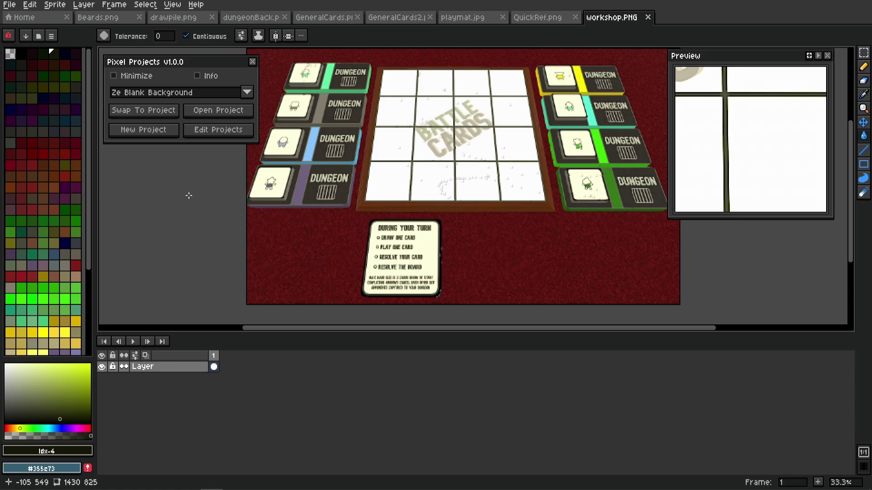
pyautogui.click(235, 96)
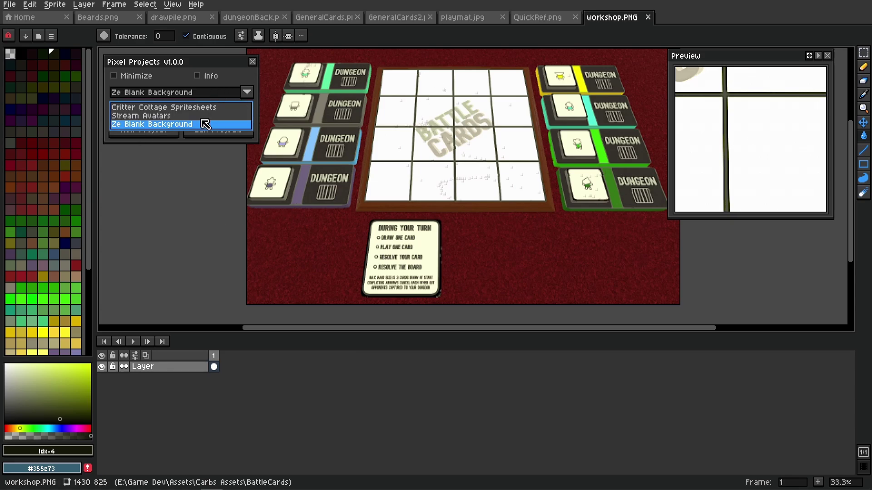
pyautogui.click(240, 98)
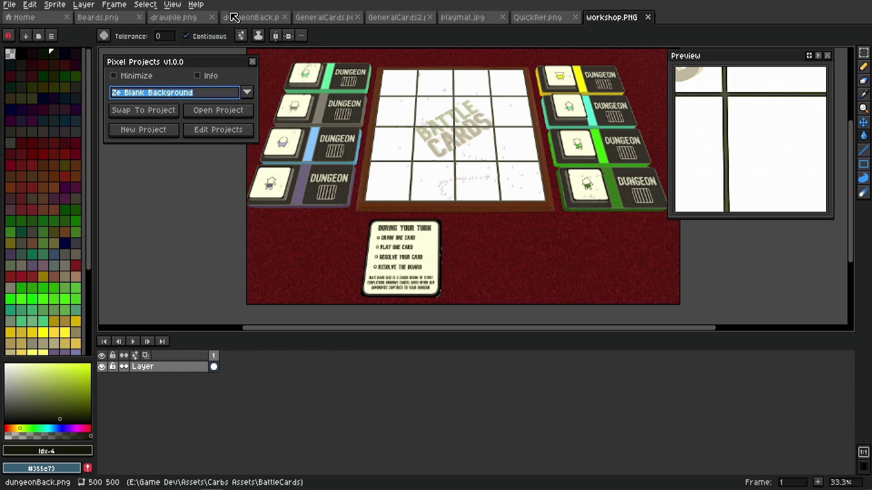
# - Save the open card files as a new project named 'Battle Cards'
pyautogui.click(149, 137)
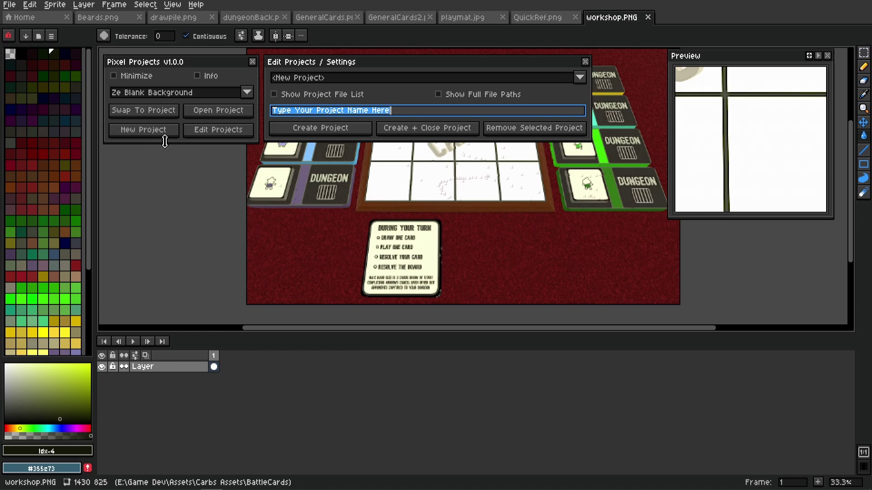
pyautogui.press('BackSpace')
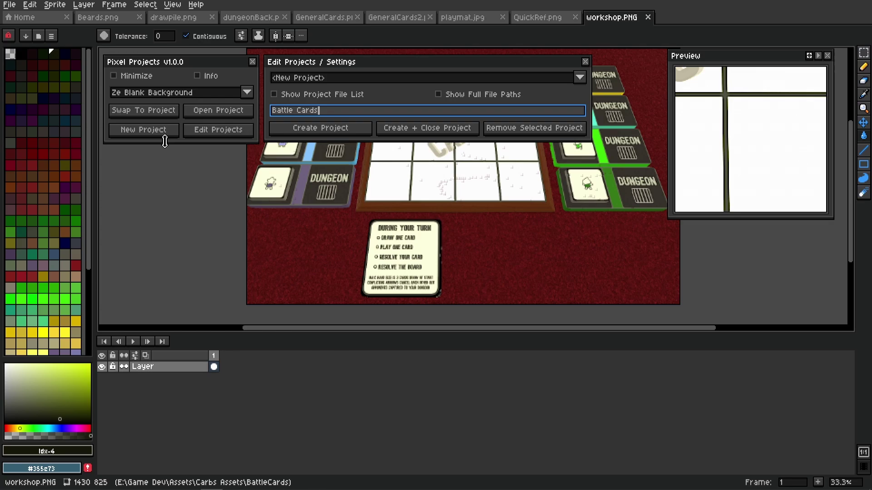
pyautogui.click(342, 129)
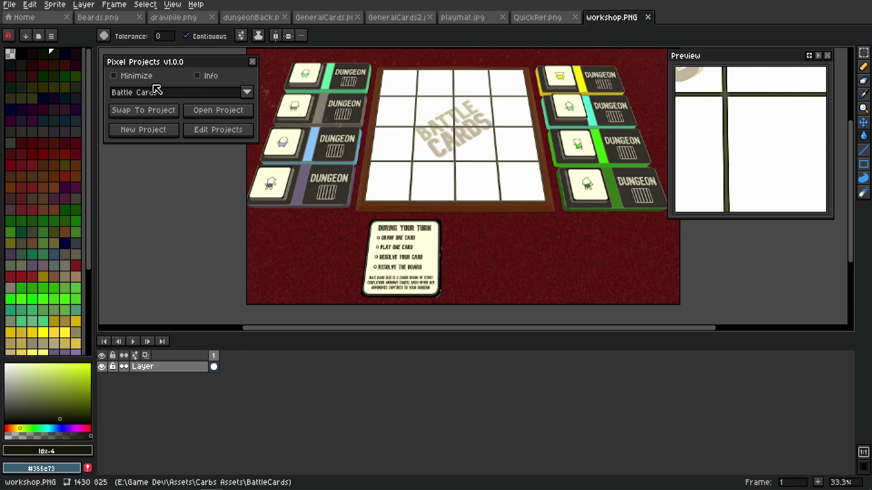
# - Swap the open card files for the Stream Avatars project
pyautogui.click(231, 91)
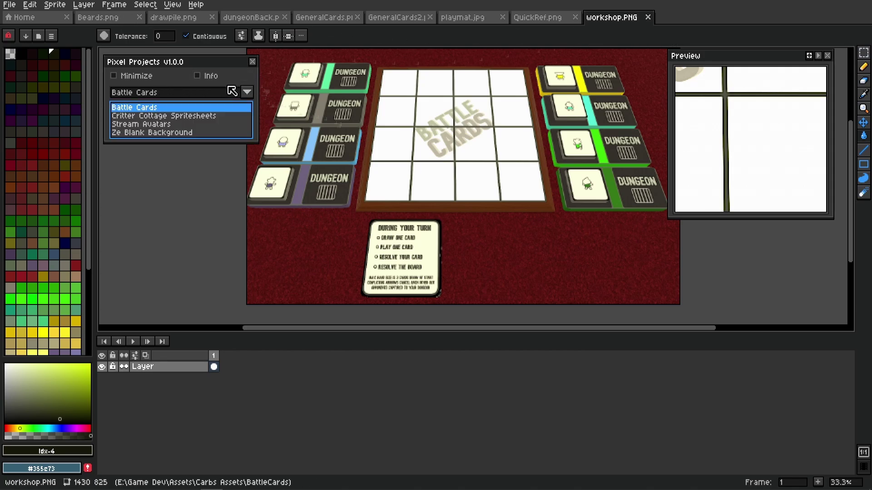
pyautogui.click(176, 109)
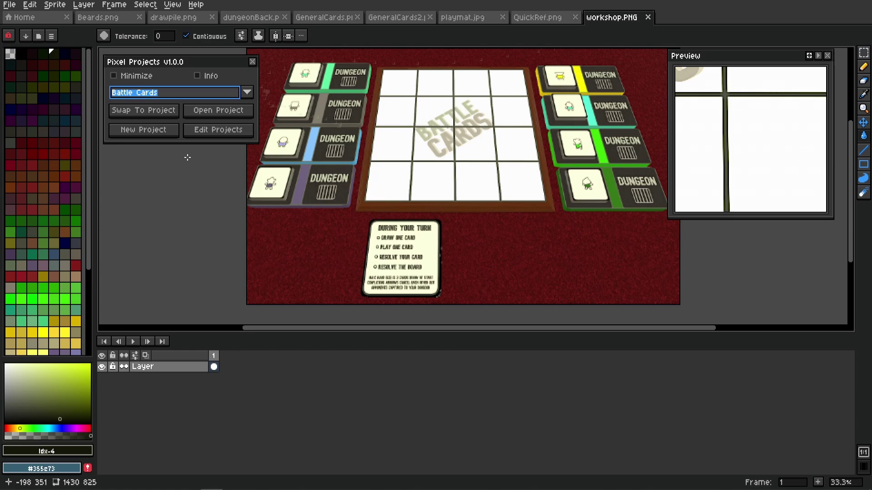
pyautogui.click(210, 94)
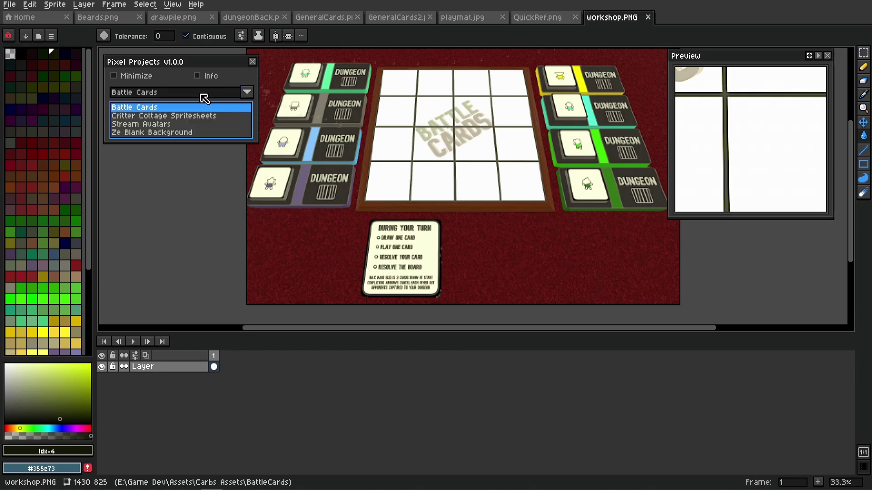
pyautogui.click(155, 125)
pyautogui.click(154, 115)
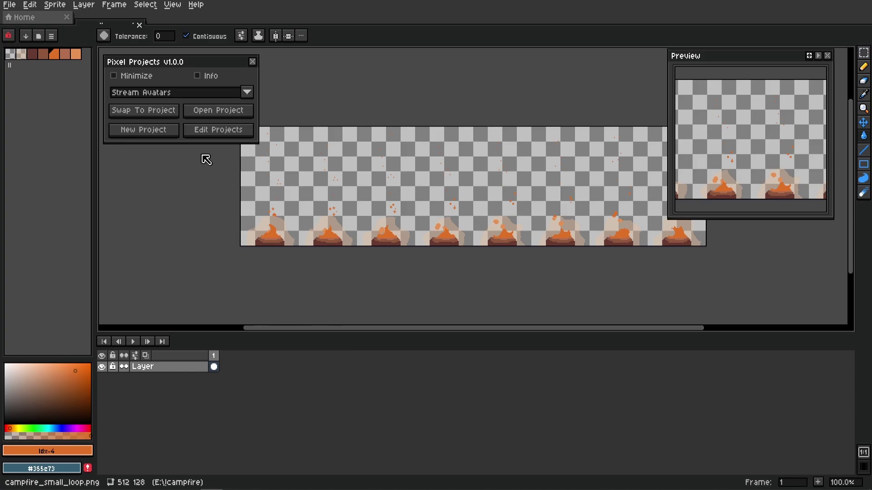
# - Swap back to the Battle Cards project files
pyautogui.click(161, 93)
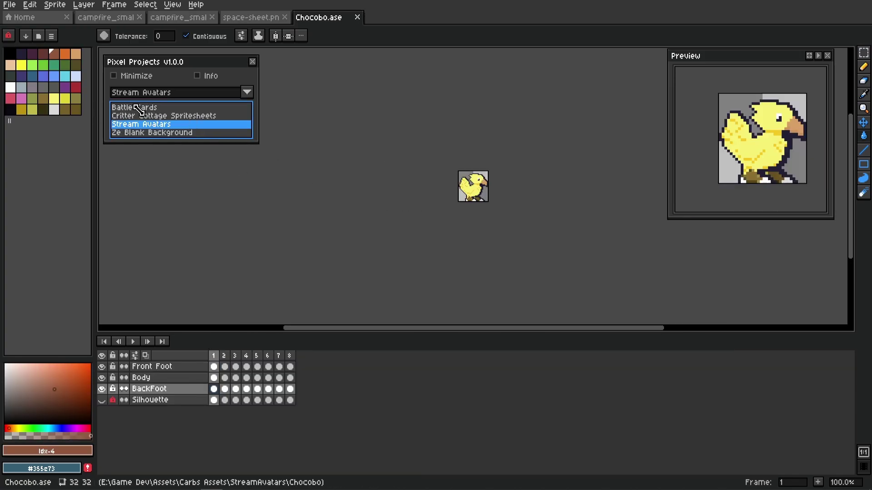
pyautogui.click(145, 107)
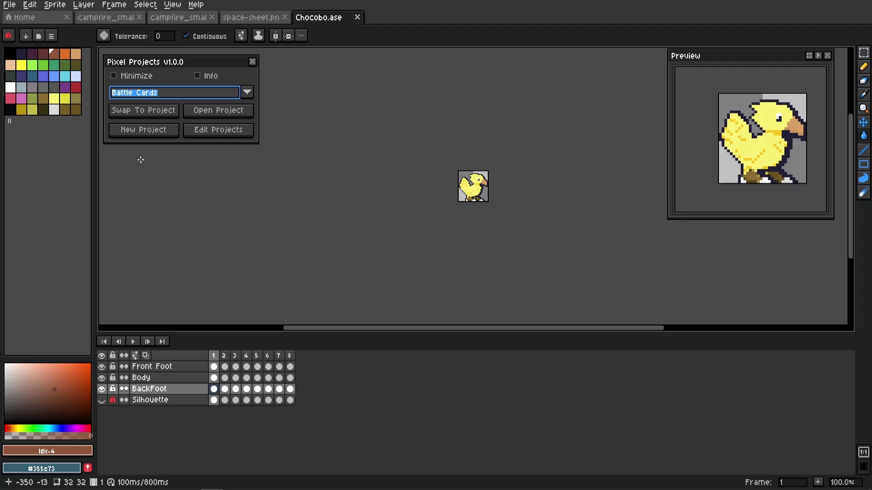
pyautogui.click(155, 116)
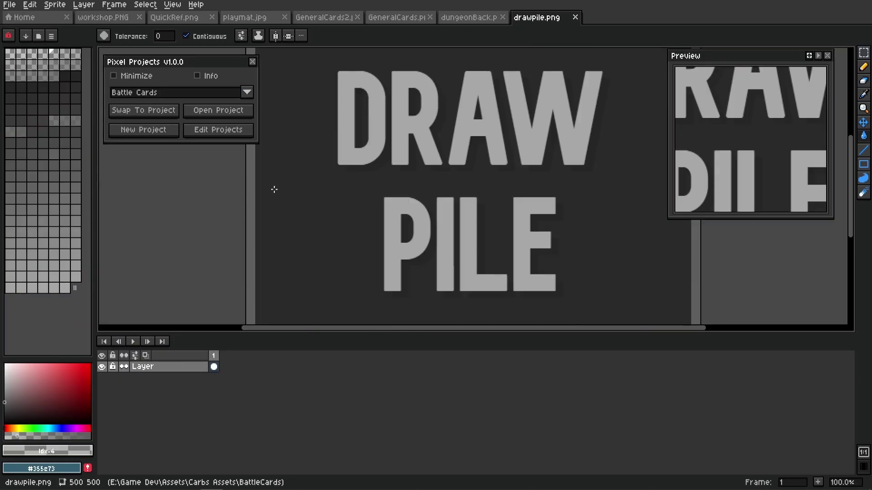
pyautogui.scroll(-6, 338, 192)
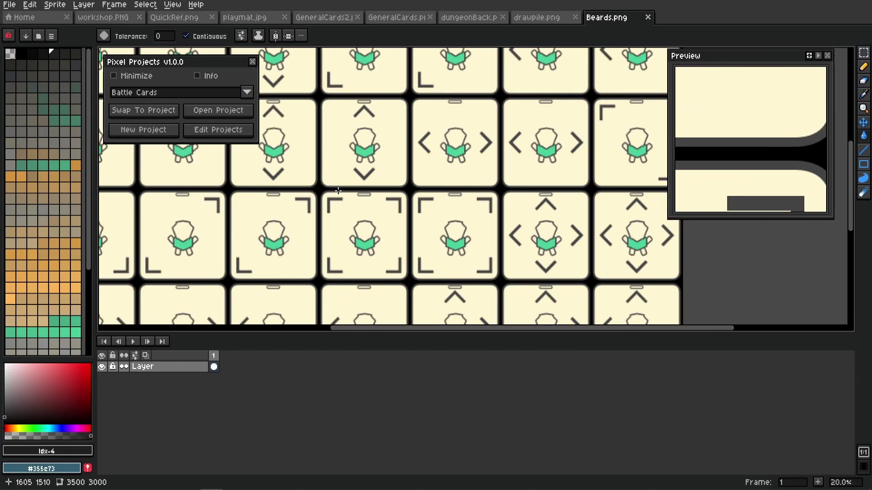
pyautogui.scroll(-1, 322, 192)
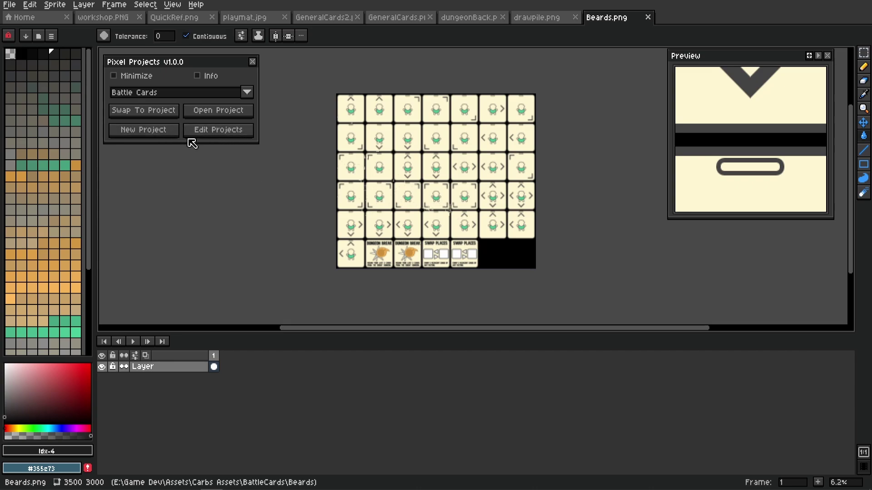
# - Swap to Ze Blank Background, leaving only the 128×128 Blank.aseprite open
pyautogui.click(184, 100)
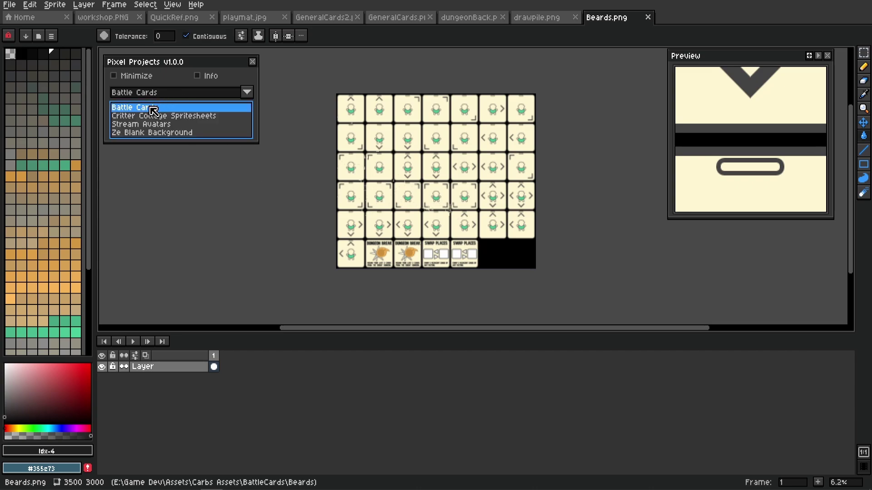
pyautogui.click(154, 132)
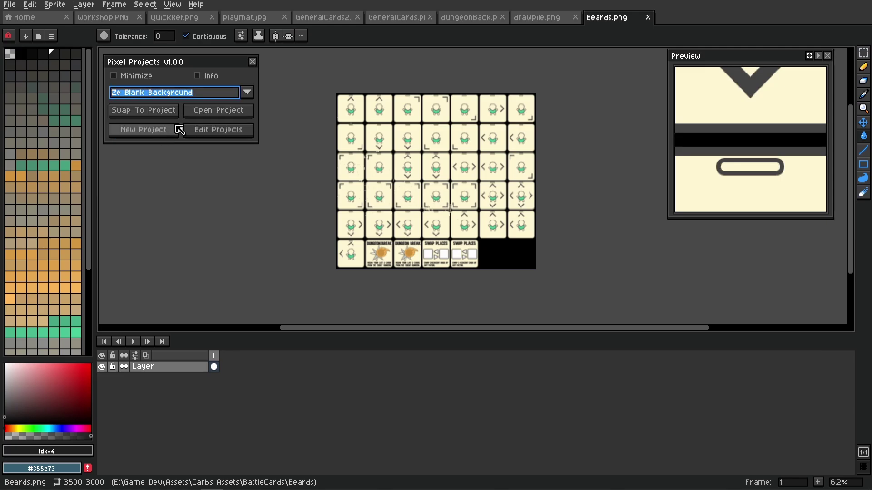
pyautogui.click(152, 113)
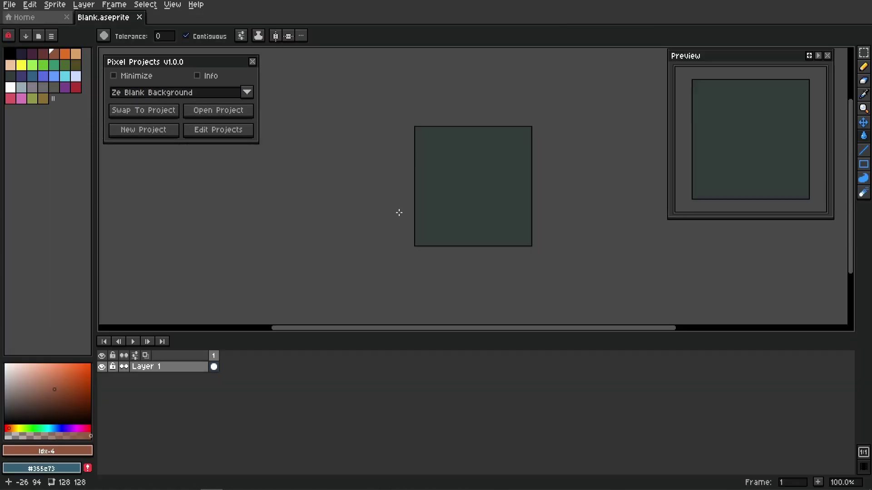
# - Select Battle Cards as the project in the Pixel Projects dropdown
pyautogui.scroll(3, 399, 213)
pyautogui.scroll(-2, 301, 193)
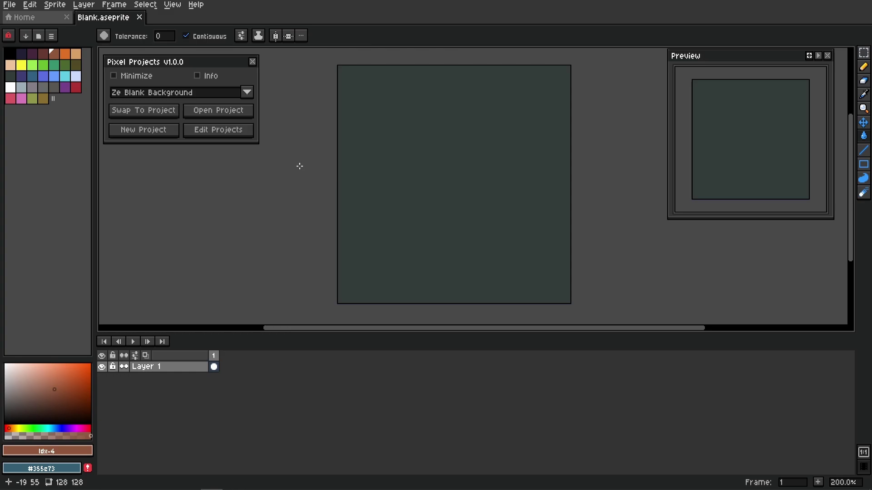
pyautogui.click(191, 94)
pyautogui.click(166, 109)
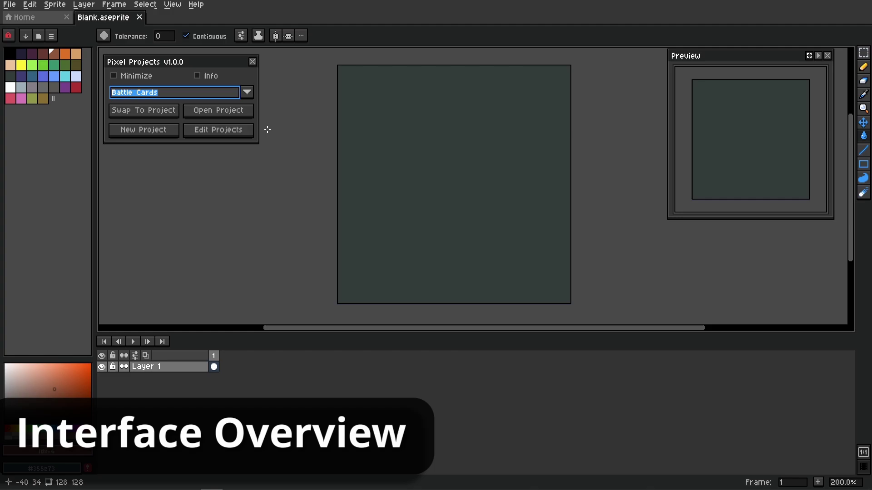
# - Toggle the Pixel Projects Minimize checkbox on and off, leaving the panel expanded
pyautogui.click(138, 77)
pyautogui.click(137, 77)
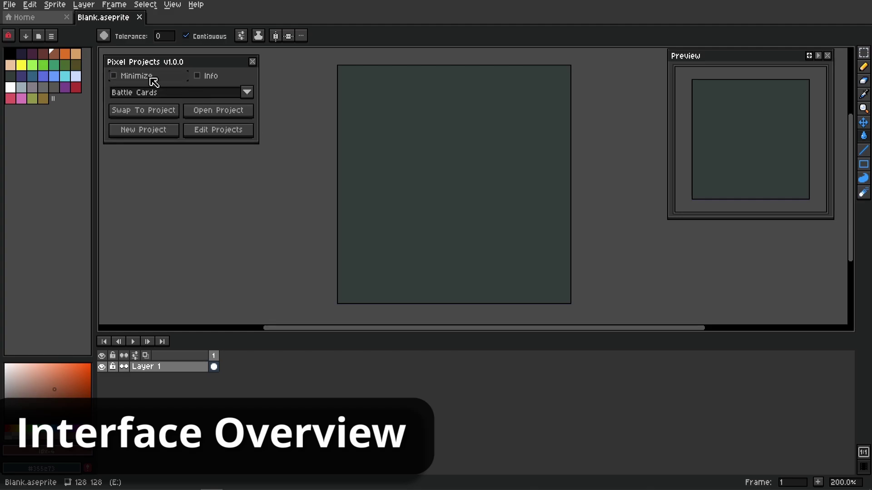
pyautogui.click(146, 80)
pyautogui.click(146, 79)
pyautogui.click(150, 77)
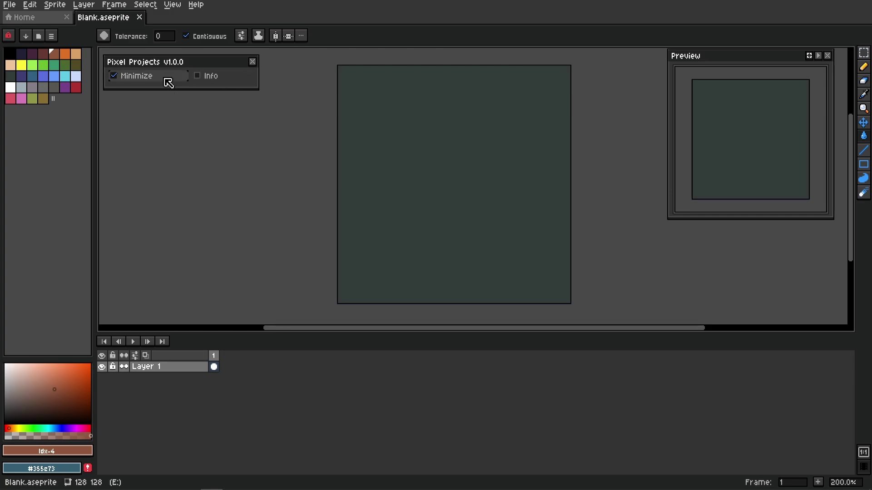
pyautogui.click(148, 82)
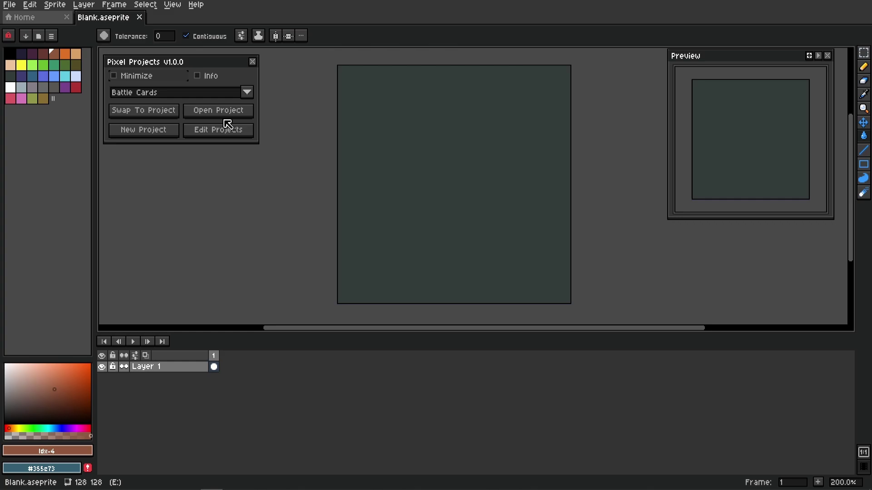
pyautogui.click(137, 78)
pyautogui.click(156, 81)
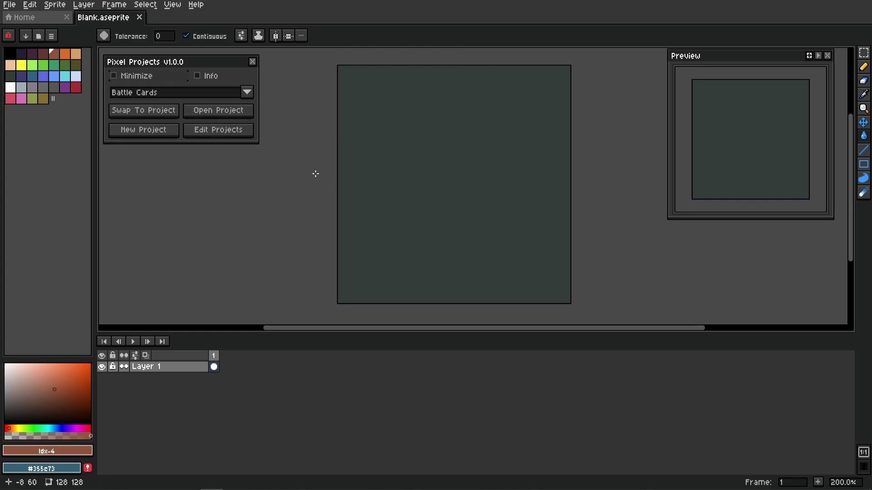
# - Read the Pixel Projects Help & Info guide, close it, then show the saved projects list
pyautogui.click(204, 77)
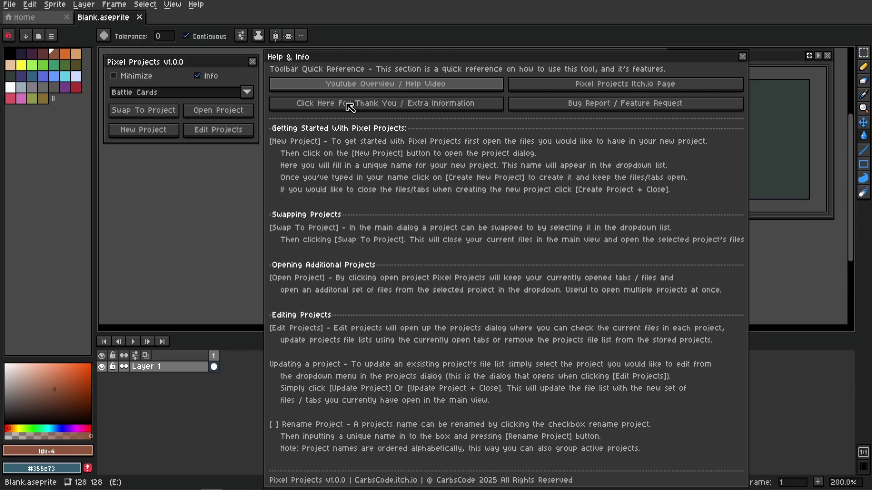
pyautogui.click(198, 76)
pyautogui.click(246, 92)
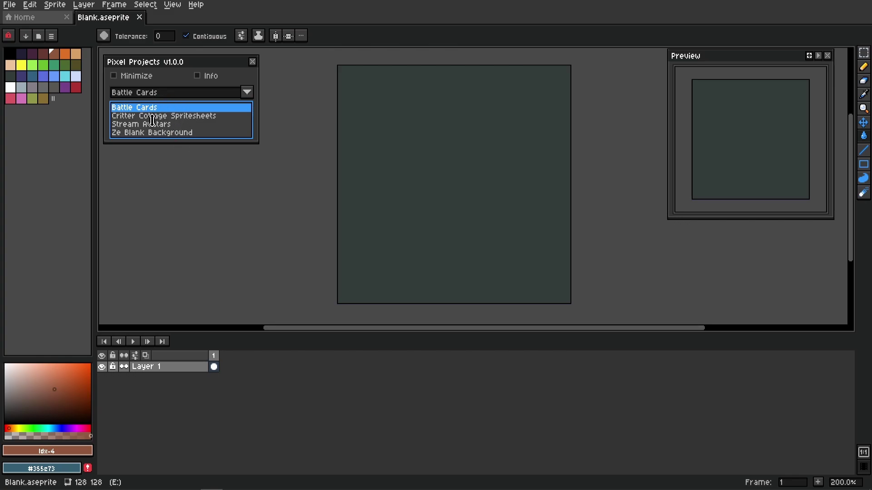
# - Swap to Critter Cottage Spritesheets, then back to Ze Blank Background's Blank.aseprite canvas
pyautogui.click(178, 117)
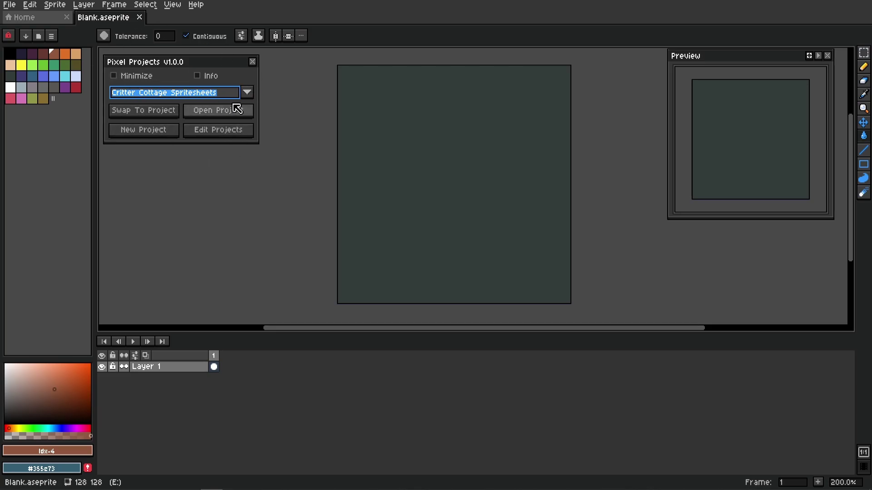
pyautogui.click(148, 115)
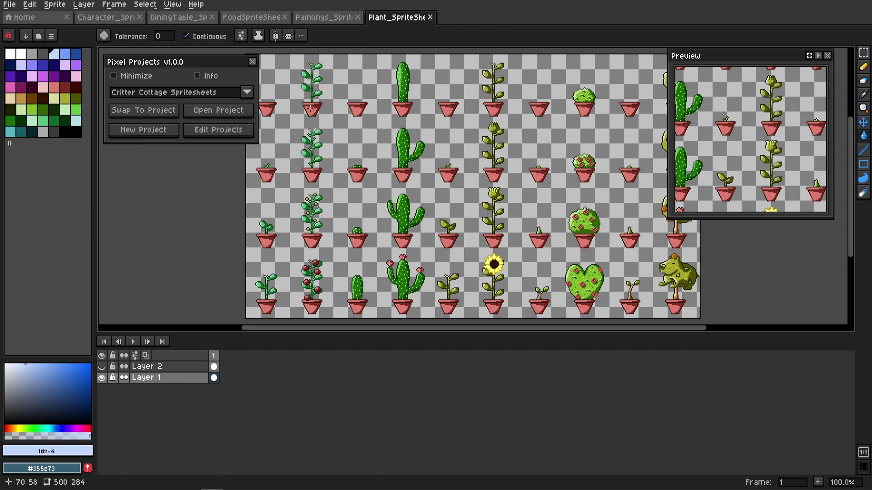
pyautogui.click(194, 92)
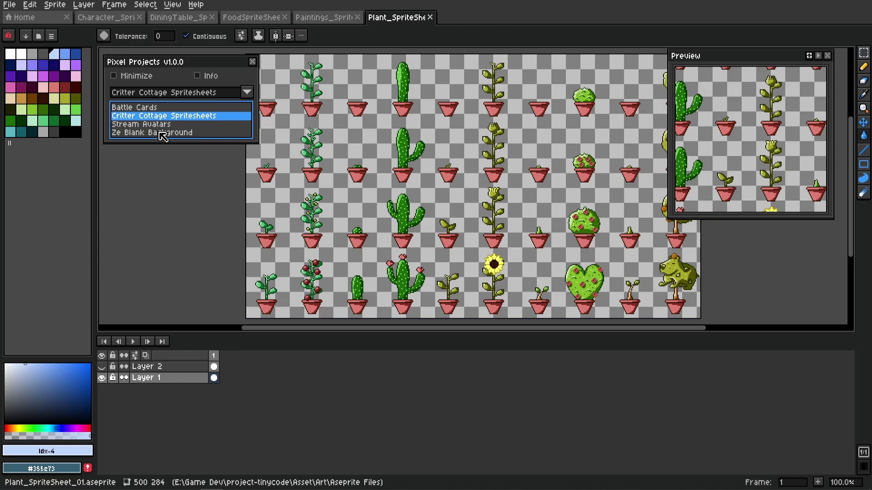
pyautogui.click(161, 132)
pyautogui.click(162, 112)
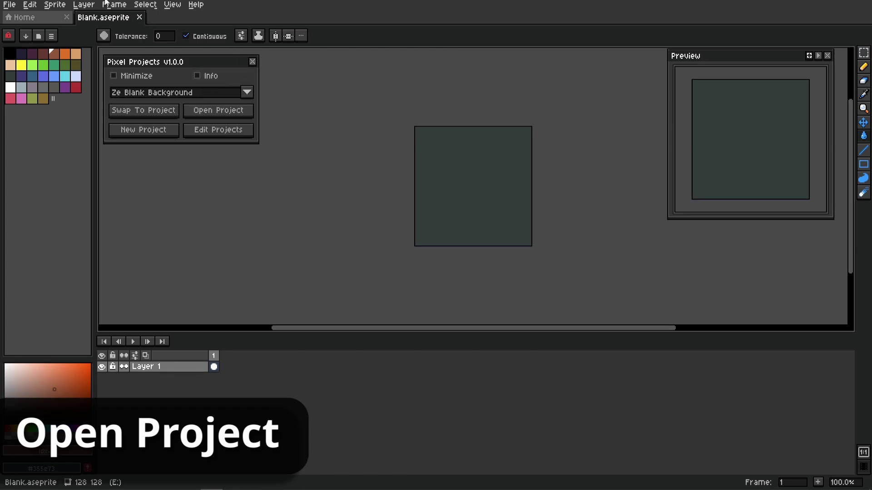
# - Open the Critter Cottage Spritesheets and Stream Avatars projects together in new tabs
pyautogui.click(245, 92)
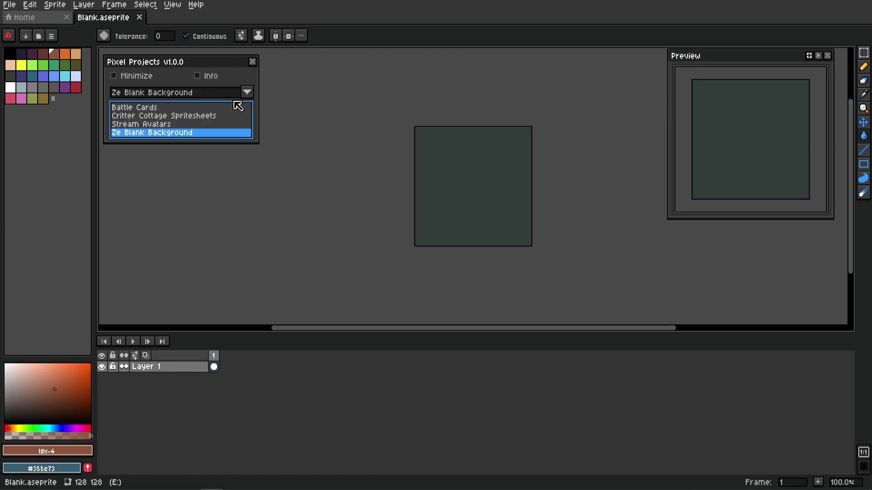
pyautogui.click(158, 116)
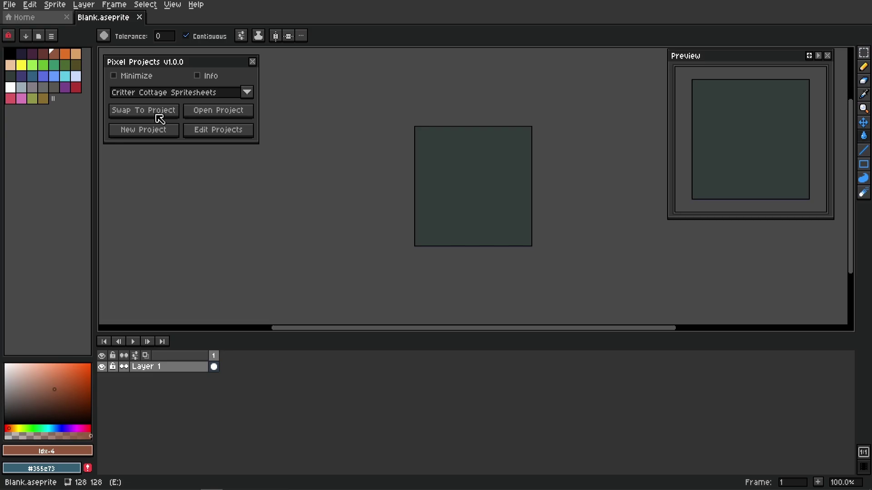
pyautogui.click(219, 111)
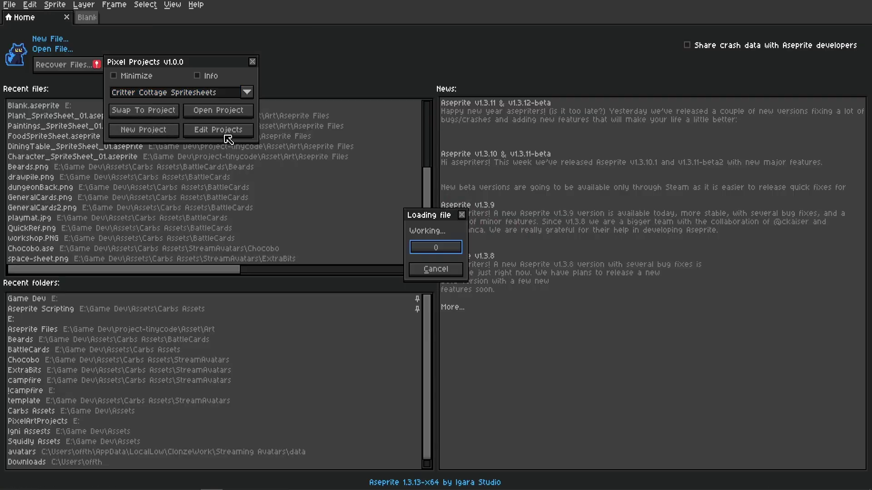
pyautogui.click(245, 92)
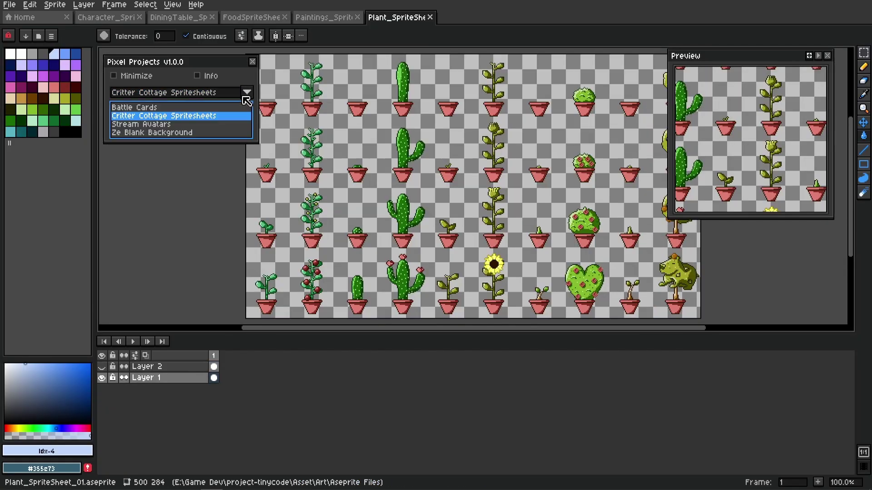
pyautogui.click(150, 124)
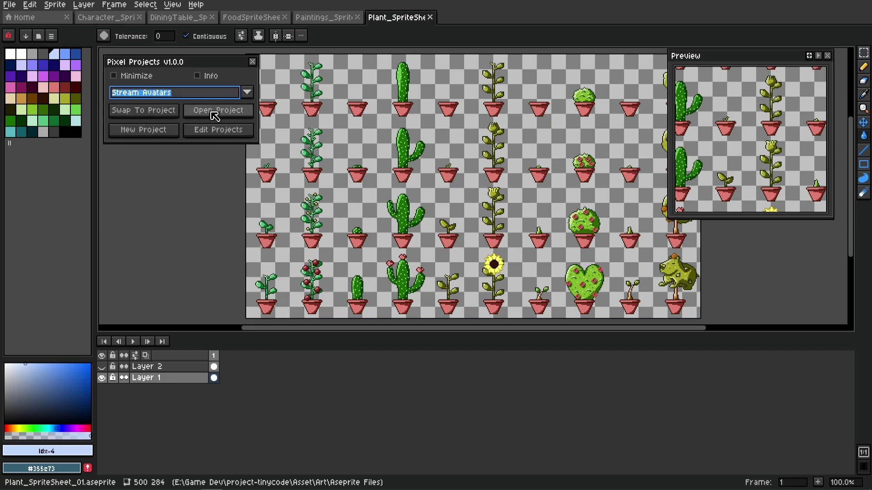
pyautogui.click(215, 111)
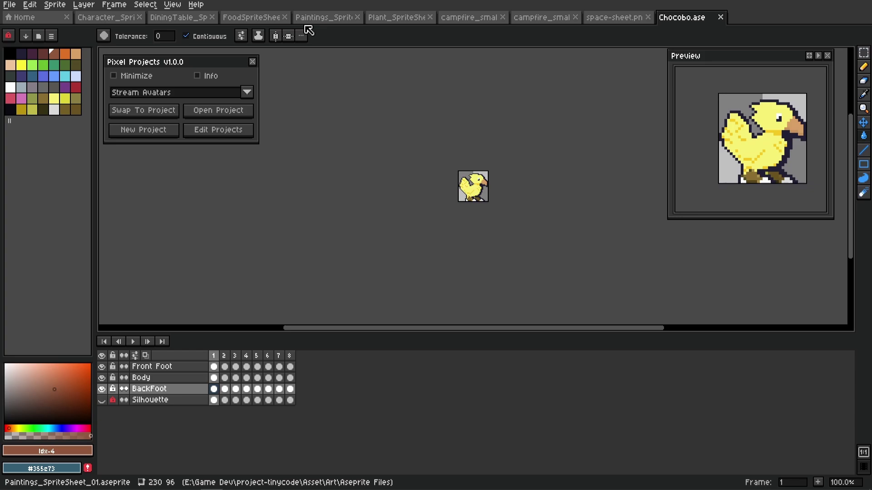
# - View the campfire sheets, space-sheet.png and Chocobo, then choose Ze Blank Background
pyautogui.click(469, 17)
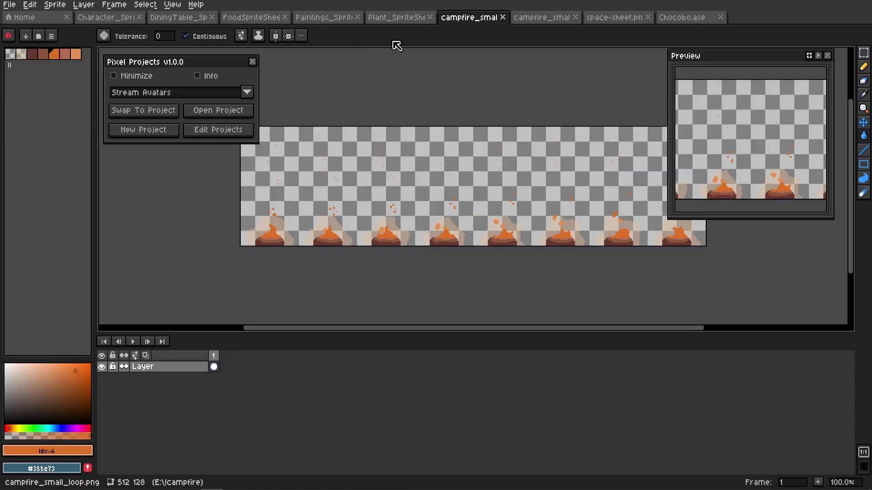
pyautogui.click(233, 95)
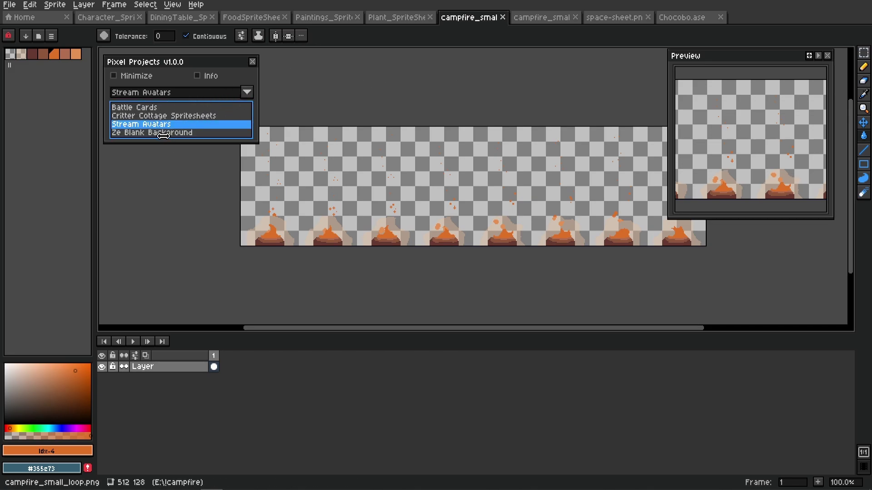
pyautogui.click(230, 100)
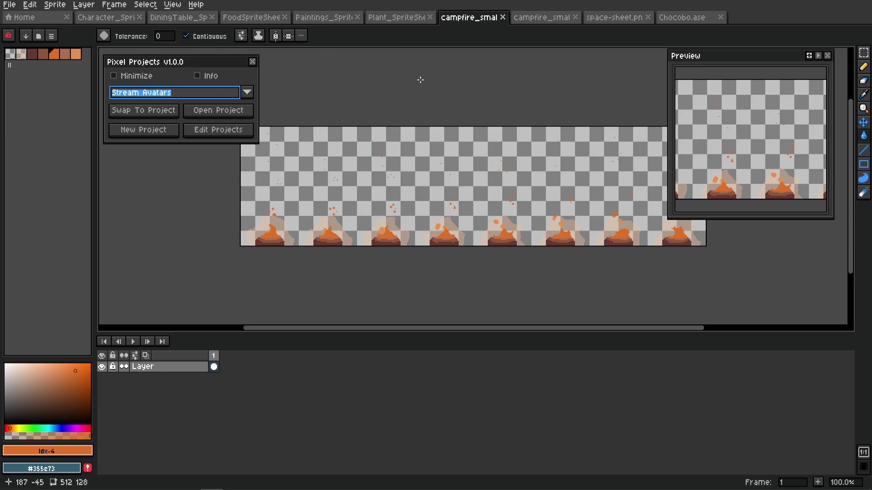
pyautogui.click(545, 18)
pyautogui.click(627, 18)
pyautogui.click(665, 18)
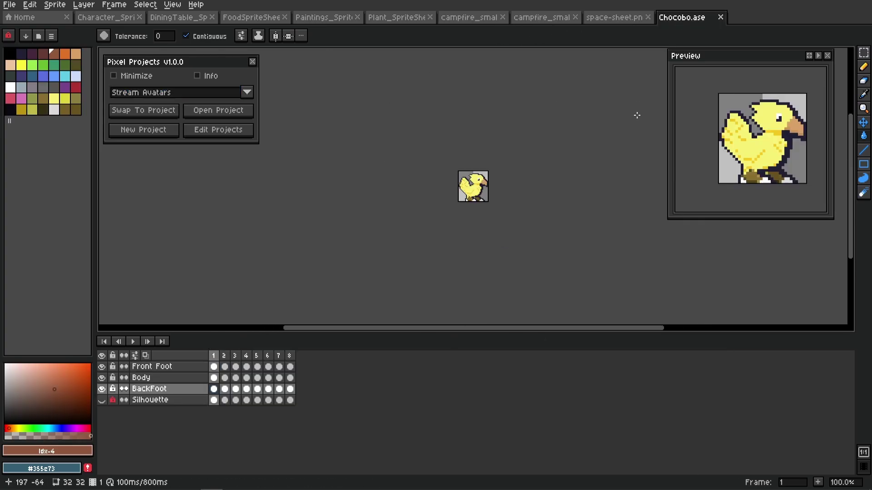
pyautogui.click(219, 93)
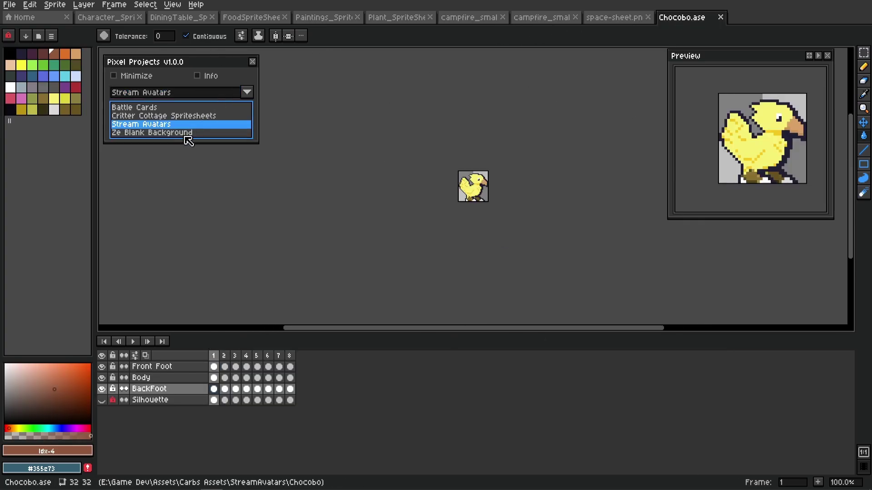
pyautogui.click(159, 133)
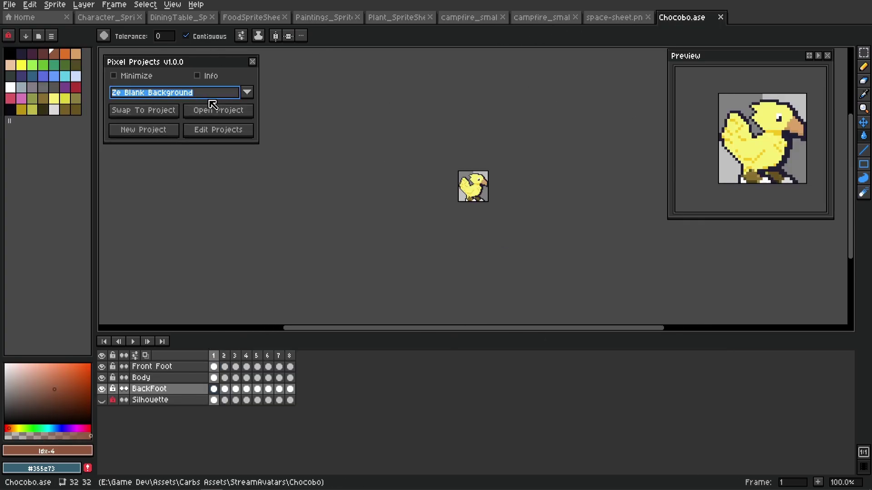
# - Swap to Ze Blank Background and open Edit Projects on that project
pyautogui.click(165, 114)
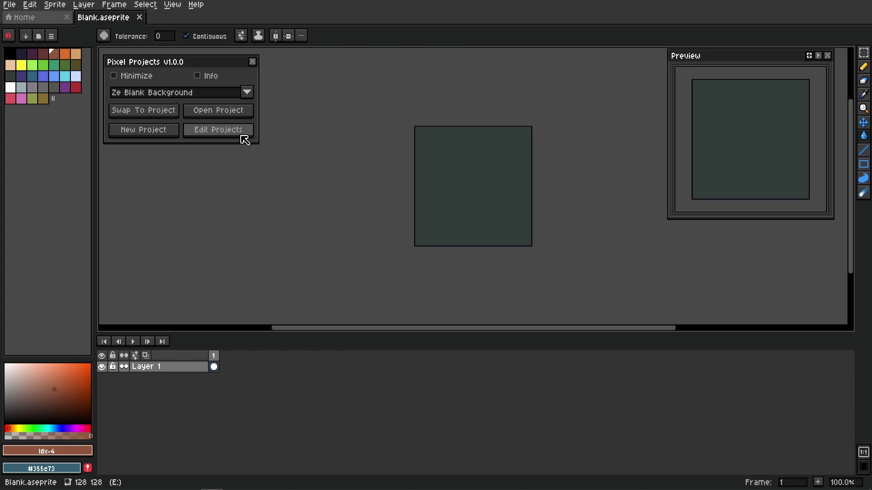
pyautogui.click(239, 131)
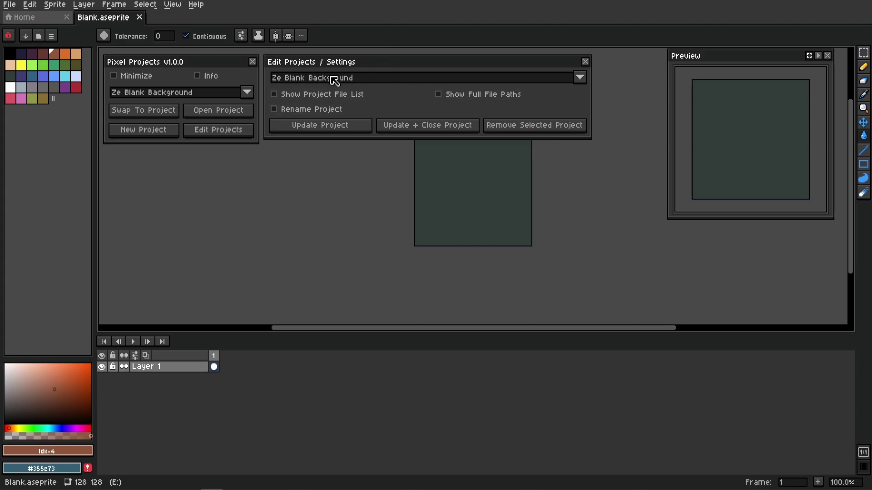
pyautogui.click(570, 84)
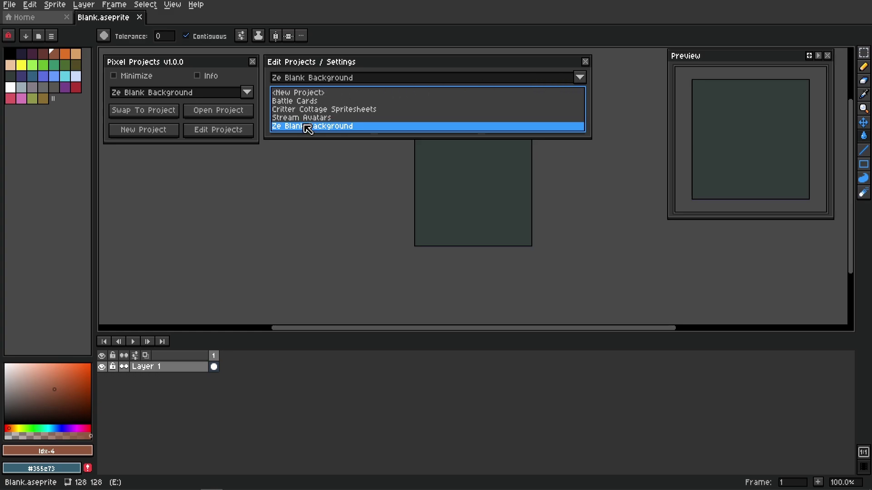
pyautogui.click(327, 83)
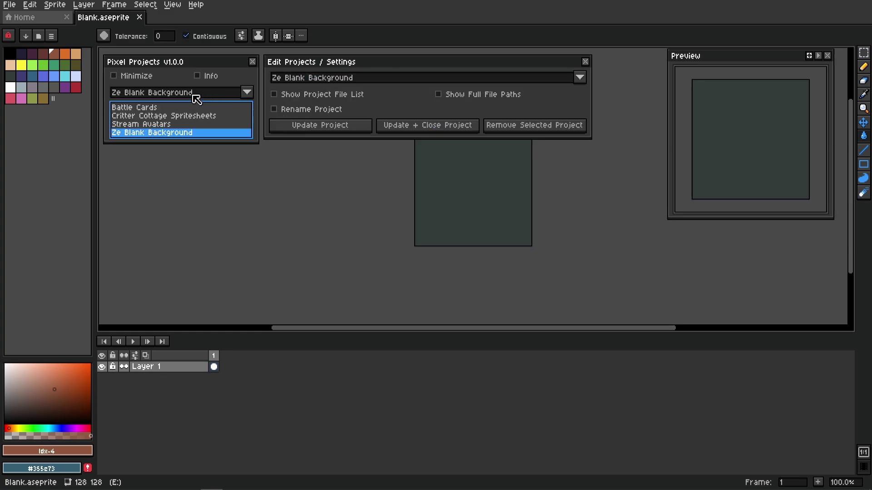
# - Browse Battle Cards and Critter Cottage Spritesheets in the edit list, returning to Ze Blank Background
pyautogui.click(246, 93)
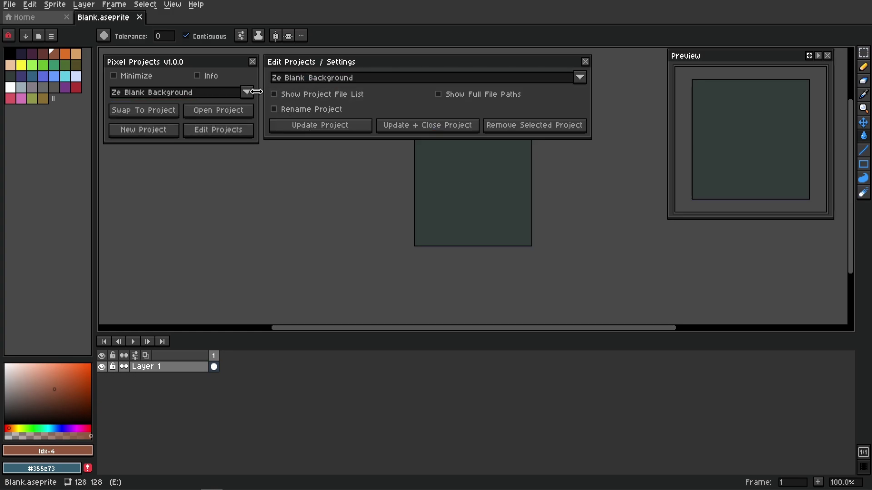
pyautogui.click(334, 80)
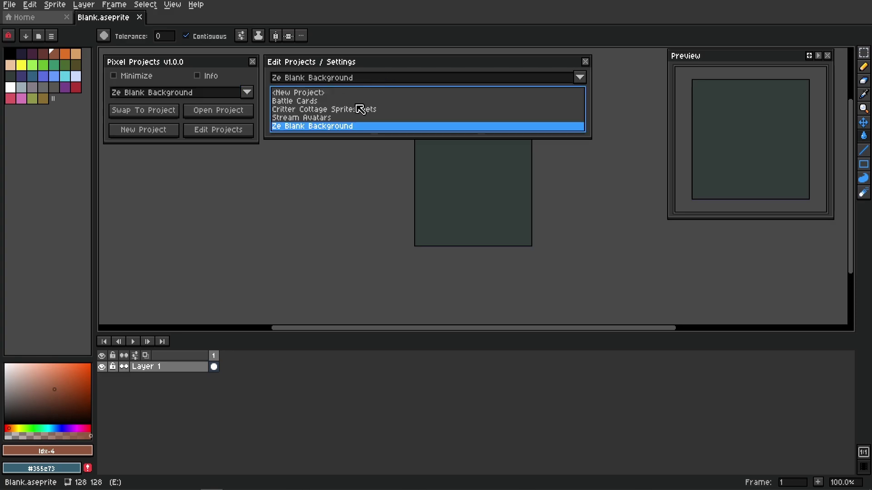
pyautogui.click(316, 104)
pyautogui.click(335, 81)
pyautogui.click(325, 110)
pyautogui.click(335, 81)
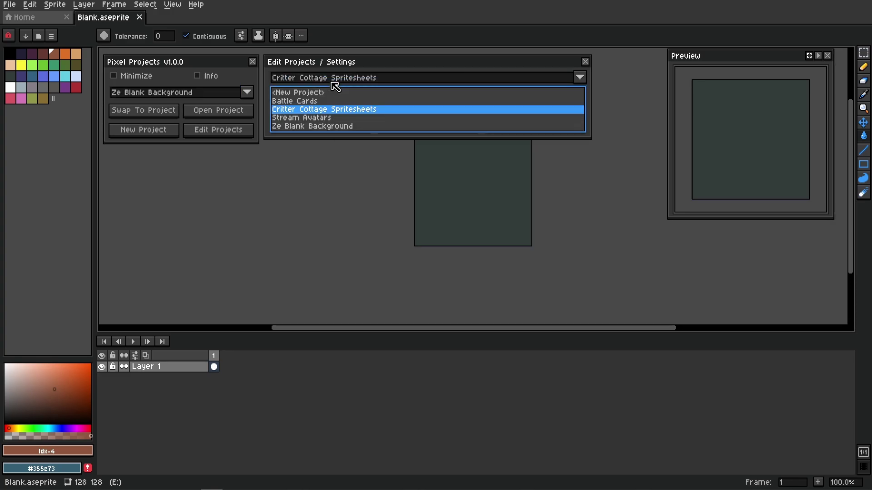
pyautogui.click(320, 127)
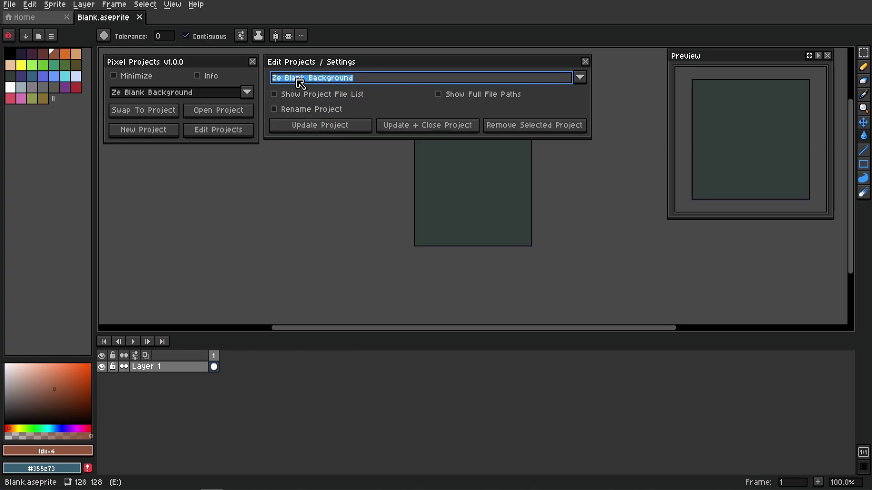
# - Show Ze Blank Background's file list with full paths, then hide both again
pyautogui.click(338, 97)
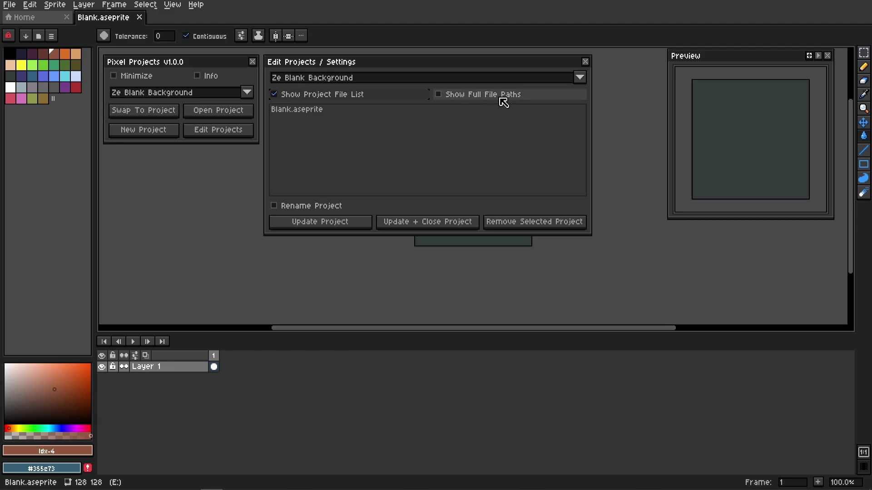
pyautogui.click(484, 97)
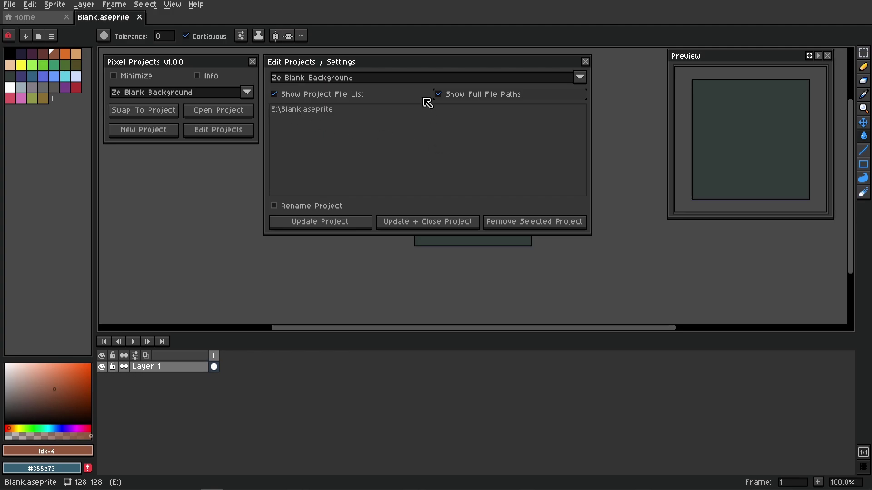
pyautogui.click(459, 96)
pyautogui.click(351, 96)
# - View Critter Cottage Spritesheets' files with full paths in a widened panel, then hide the list
pyautogui.click(362, 80)
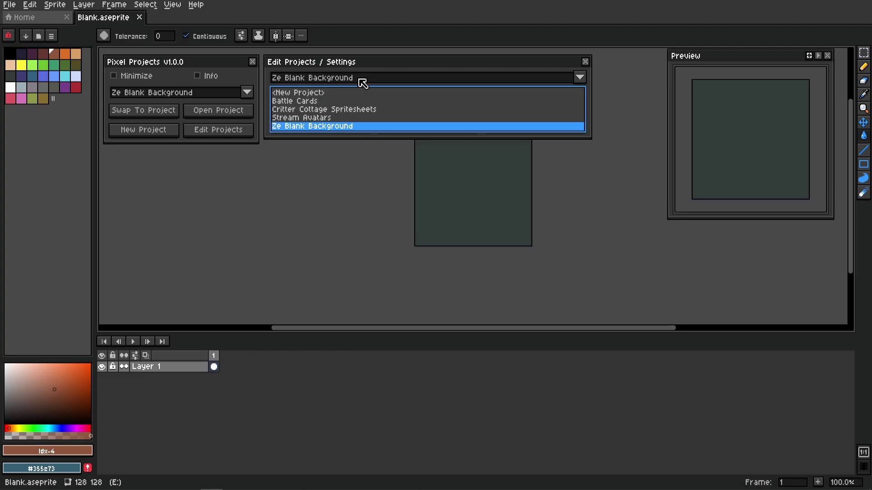
pyautogui.click(340, 110)
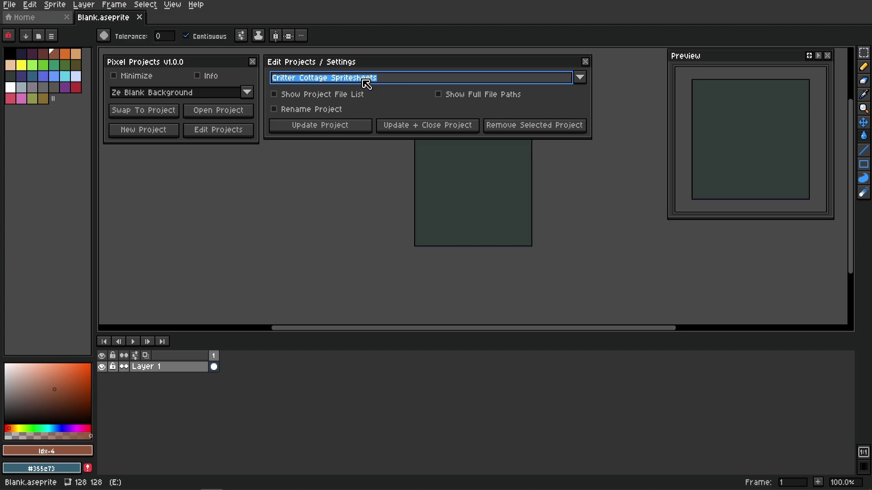
pyautogui.click(356, 94)
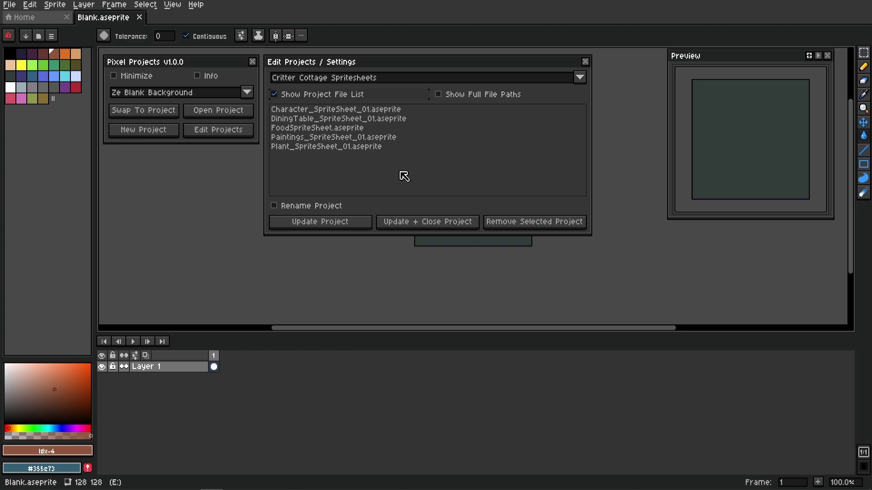
pyautogui.click(466, 94)
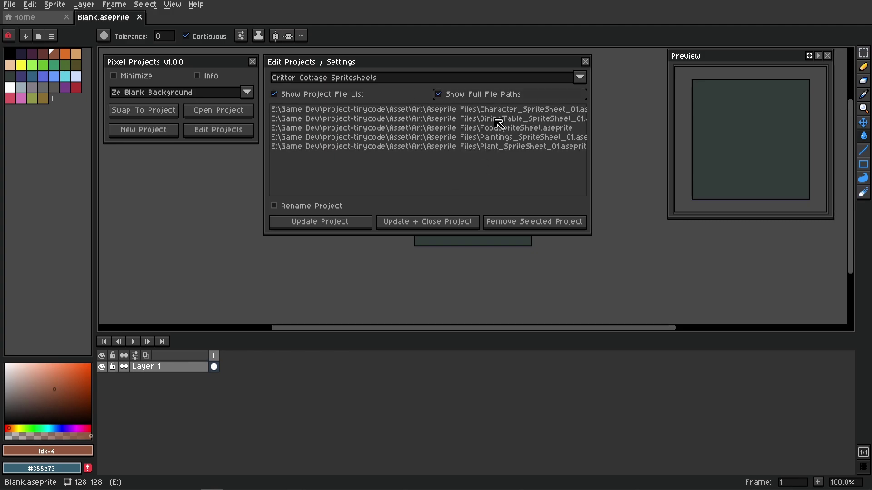
pyautogui.moveTo(591, 118); pyautogui.dragTo(645, 118)
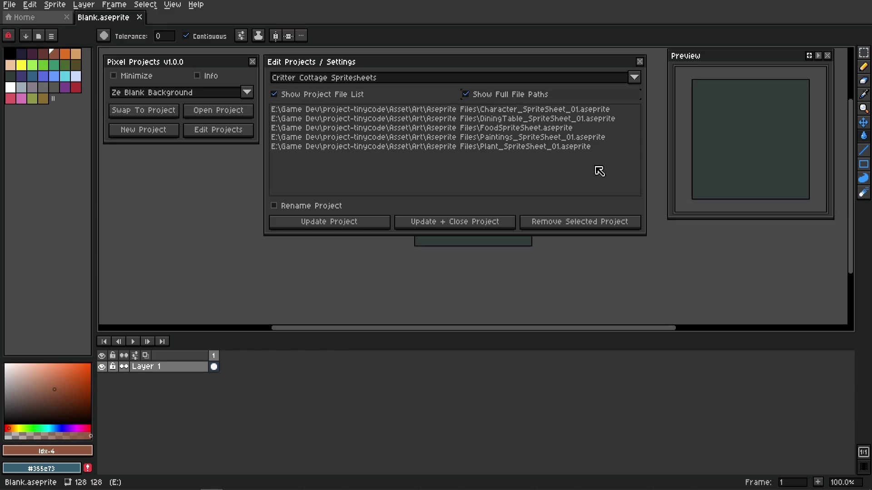
pyautogui.click(509, 96)
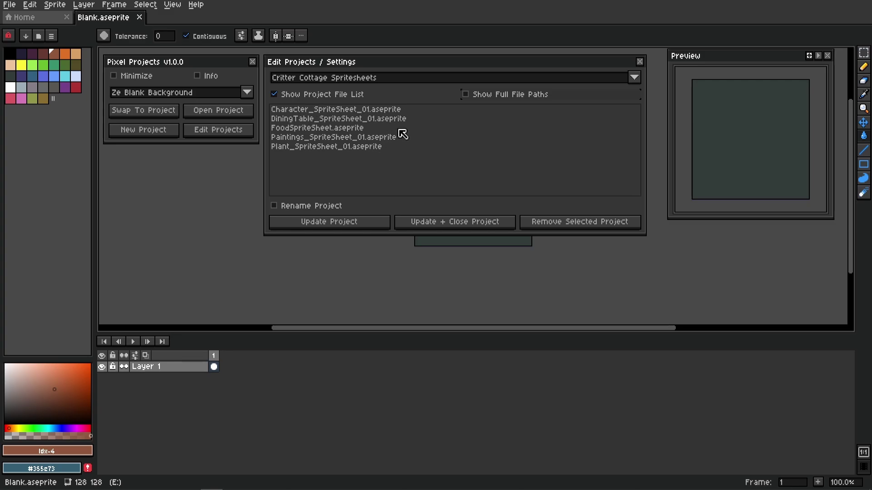
pyautogui.click(329, 95)
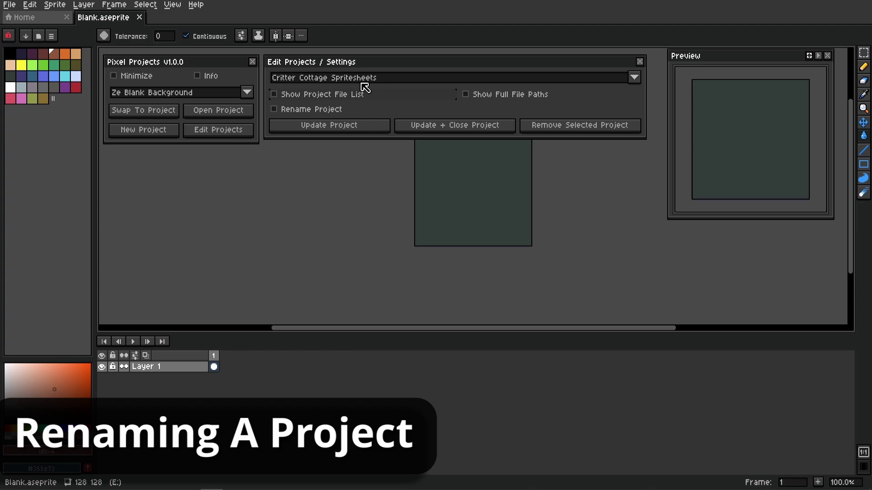
# - Rename Critter Cottage Spritesheets to 'Critter Cottage Is Cool' and confirm it in the project list
pyautogui.click(381, 80)
pyautogui.click(384, 81)
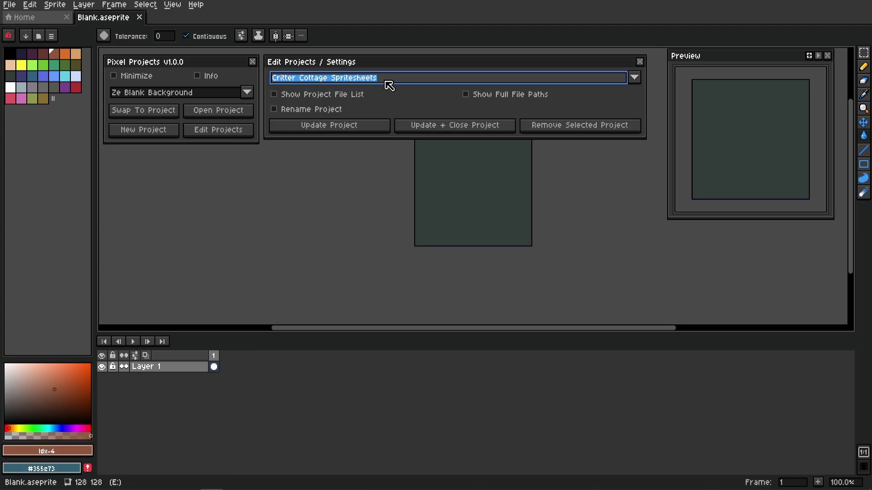
pyautogui.click(286, 111)
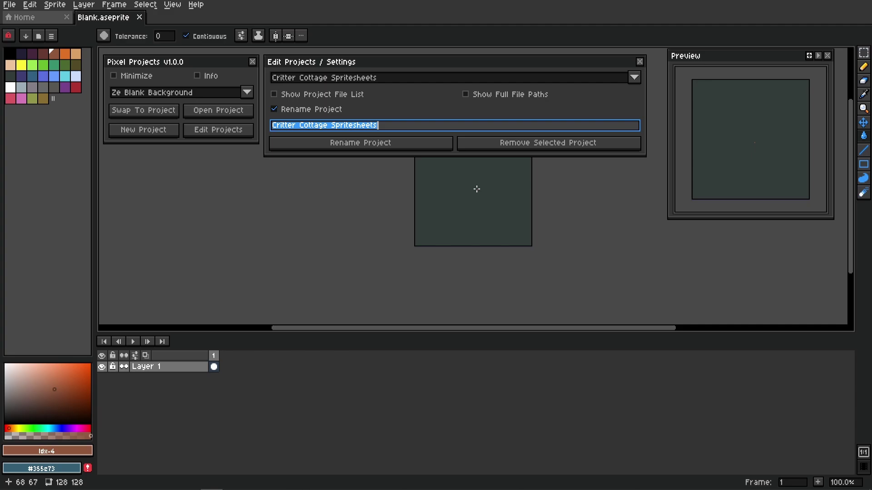
pyautogui.press('End')
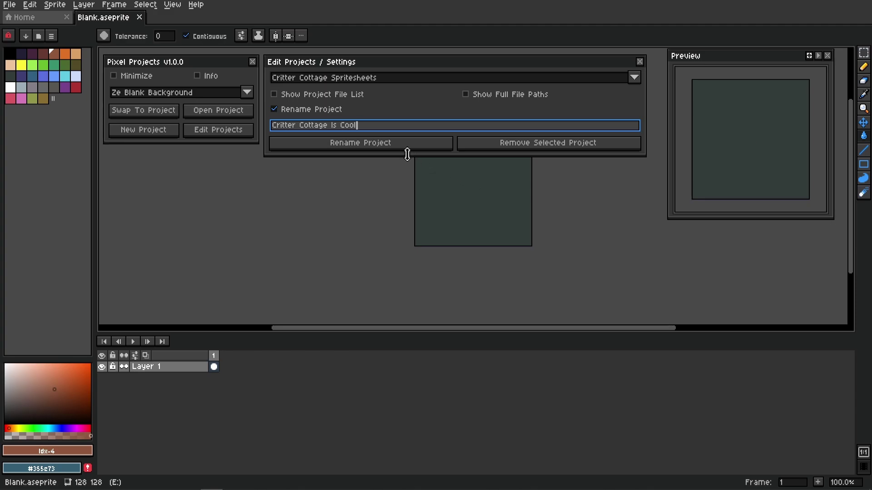
pyautogui.click(389, 144)
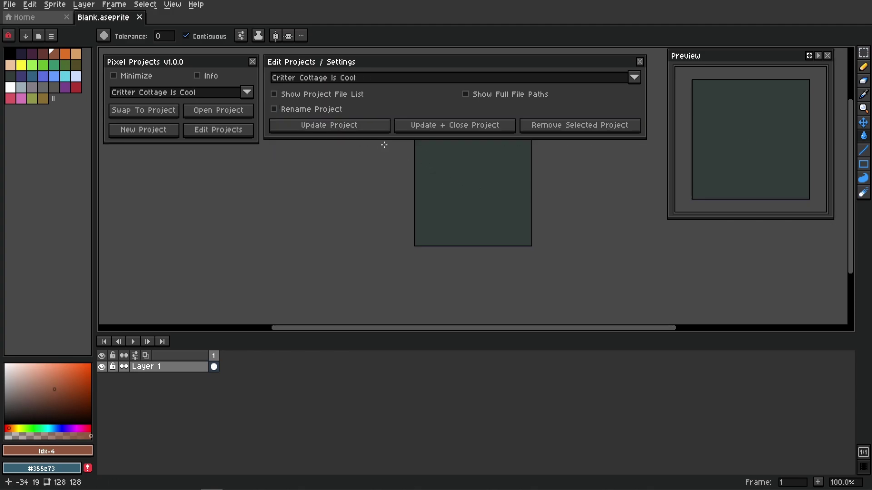
pyautogui.click(349, 78)
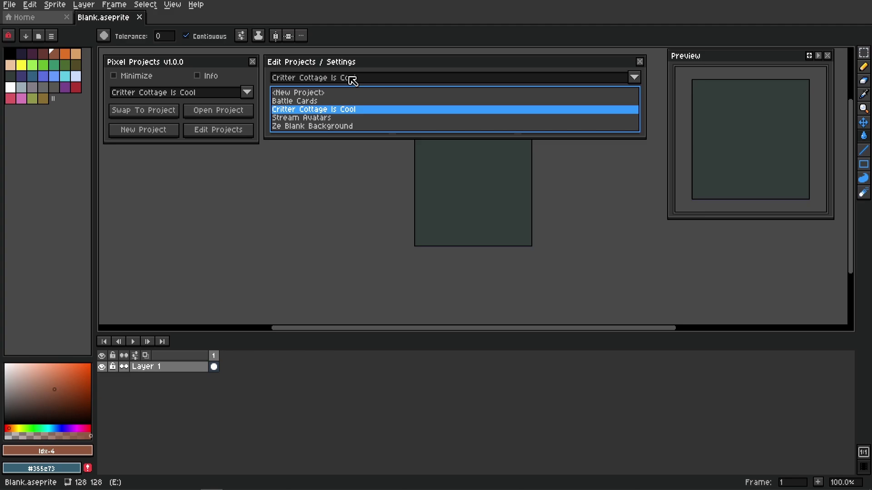
pyautogui.click(341, 112)
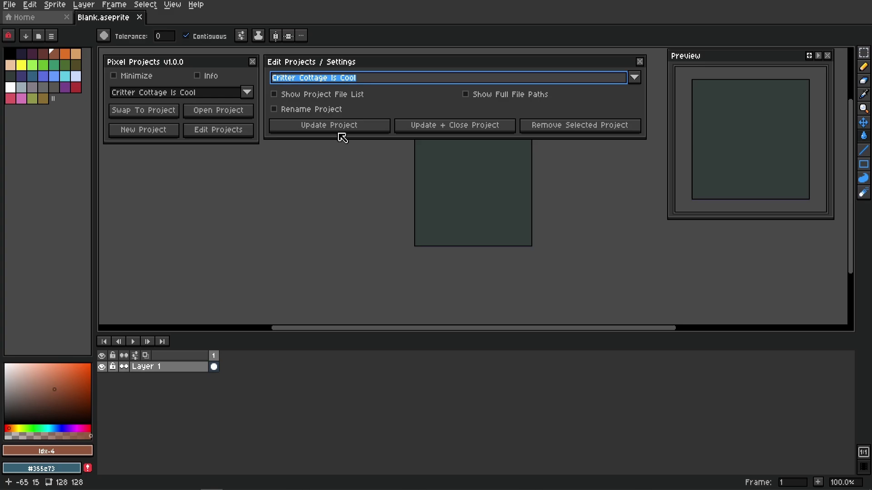
# - Swap to Battle Cards and close the Edit Projects settings window
pyautogui.click(248, 92)
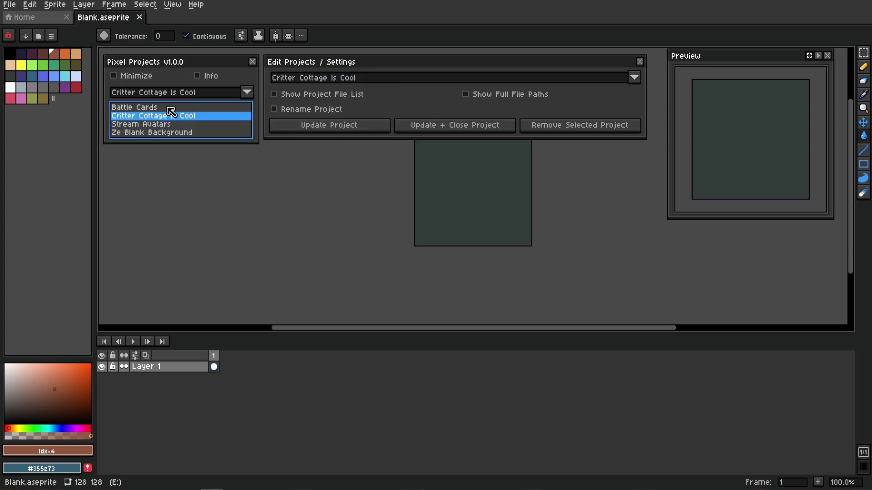
pyautogui.click(143, 108)
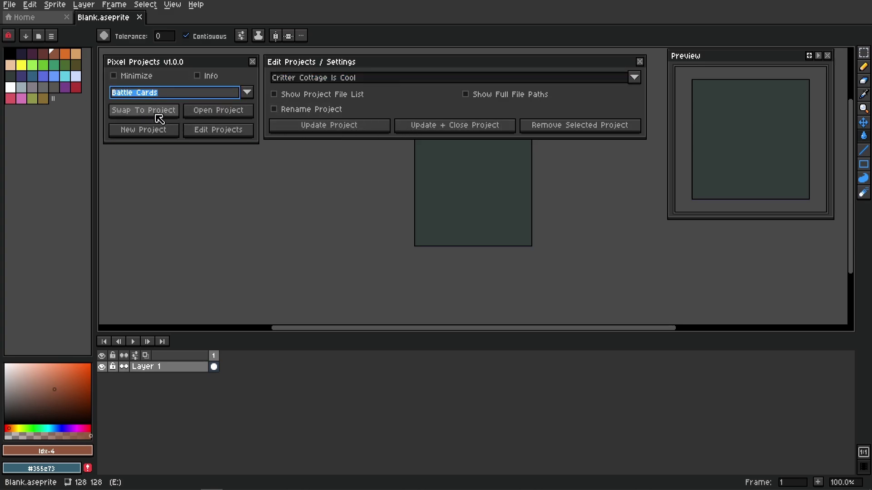
pyautogui.click(159, 112)
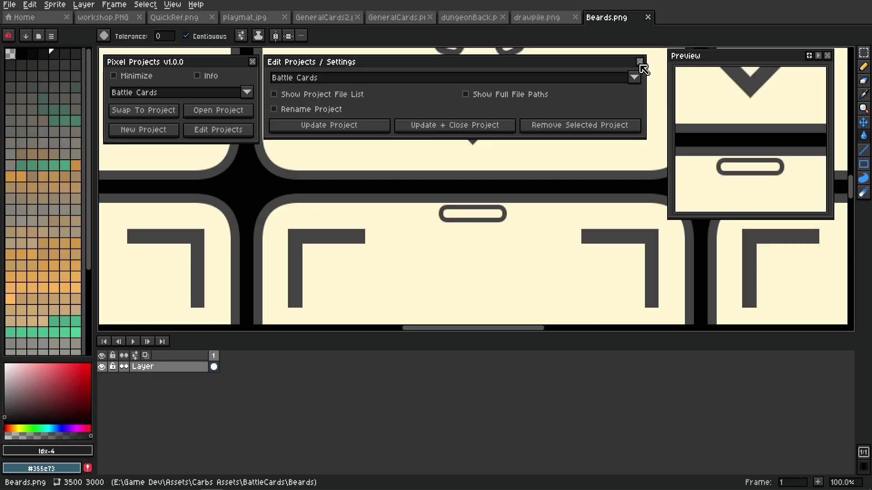
pyautogui.click(640, 62)
# - Swap to the Critter Cottage Is Cool project's sprite sheets
pyautogui.scroll(-4, 458, 135)
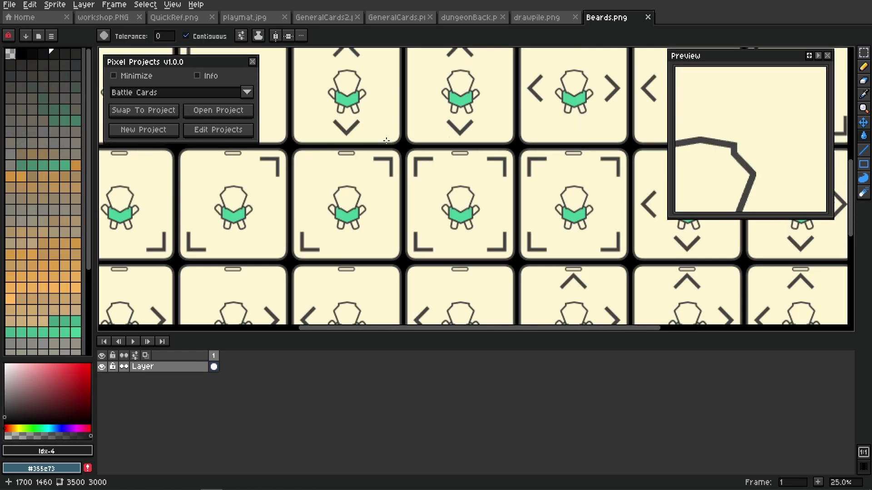
pyautogui.click(178, 94)
pyautogui.click(158, 117)
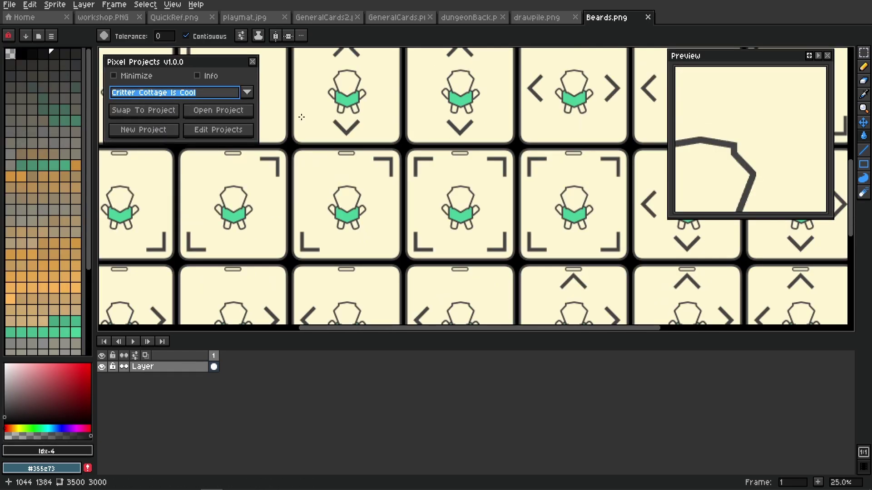
pyautogui.click(169, 111)
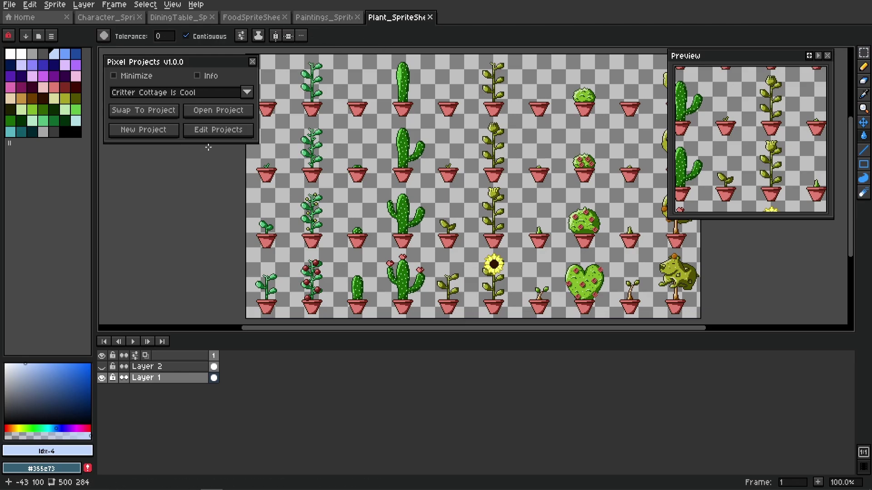
# - In Edit Projects, rename Critter Cottage Is Cool back to 'Critter Cottage Spritesheets'
pyautogui.click(223, 129)
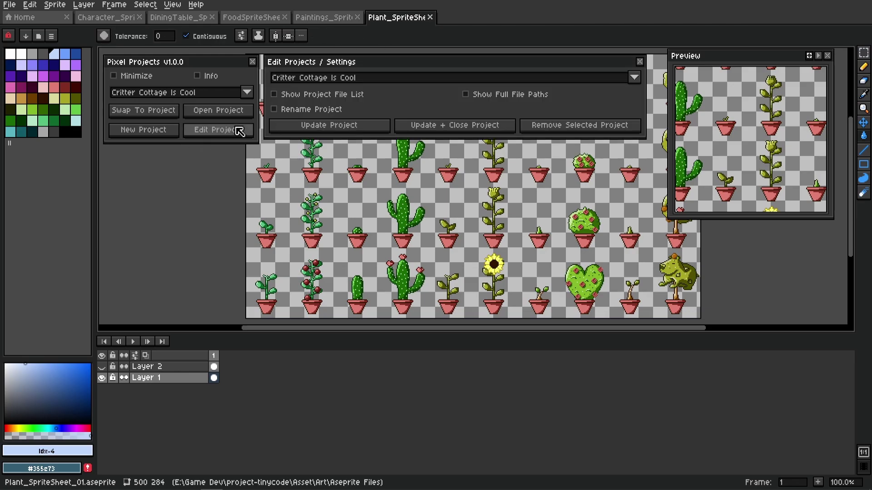
pyautogui.click(335, 112)
pyautogui.moveTo(377, 128); pyautogui.dragTo(333, 126)
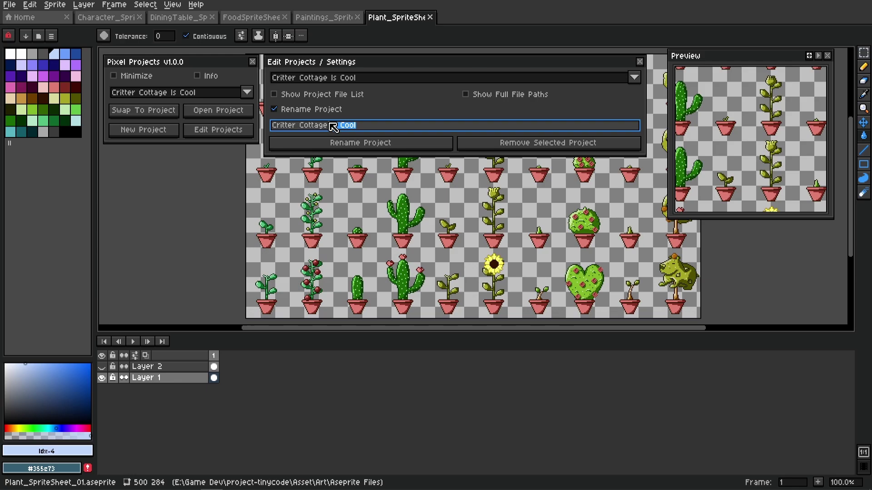
pyautogui.write('Spritesheets')
pyautogui.click(385, 142)
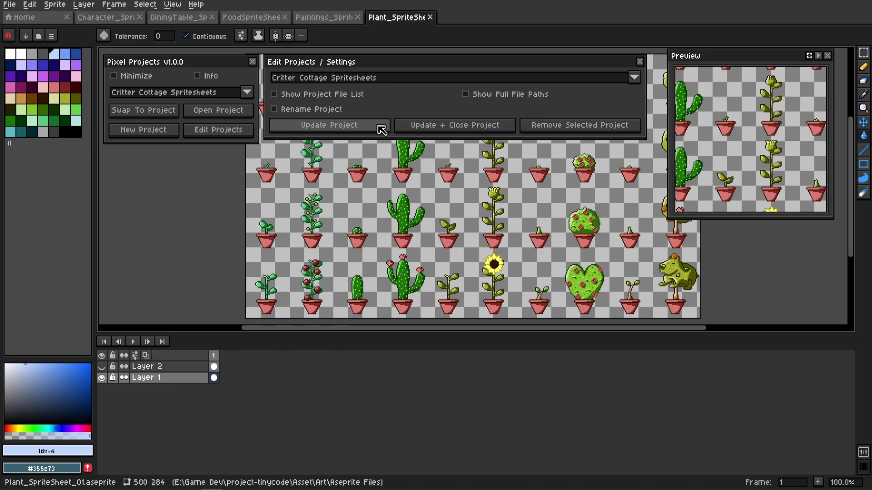
pyautogui.click(363, 112)
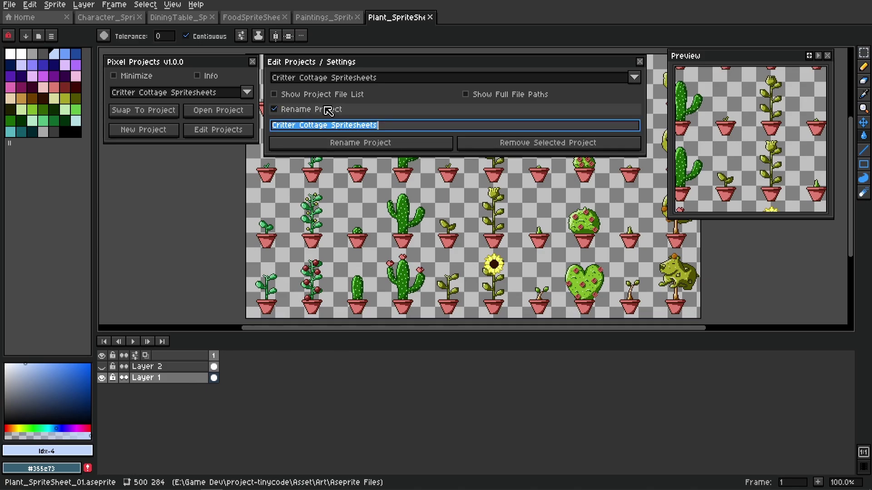
pyautogui.click(362, 142)
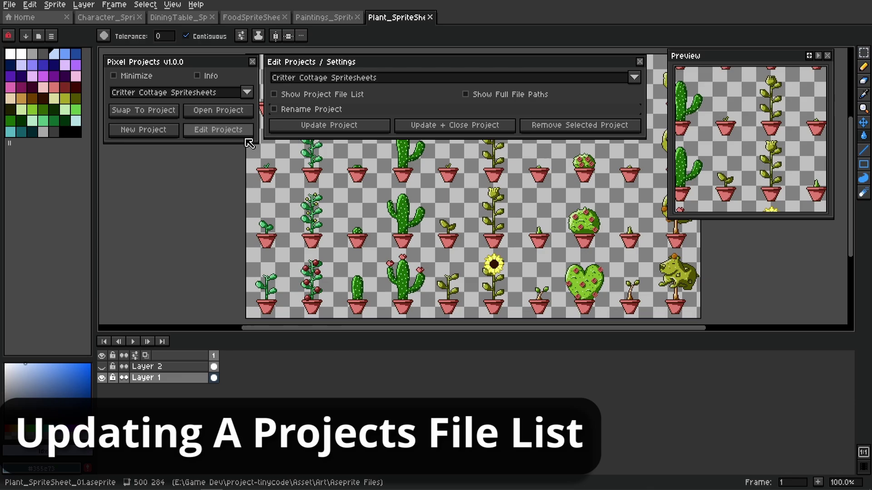
# - Open the Ze Blank Background project's Blank.aseprite alongside the plant sheets and recentre the canvas
pyautogui.click(247, 93)
pyautogui.click(157, 133)
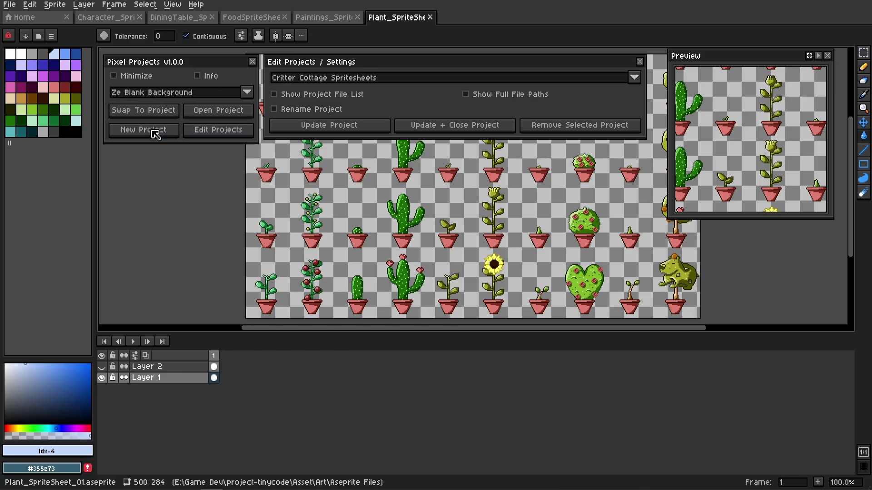
pyautogui.click(221, 91)
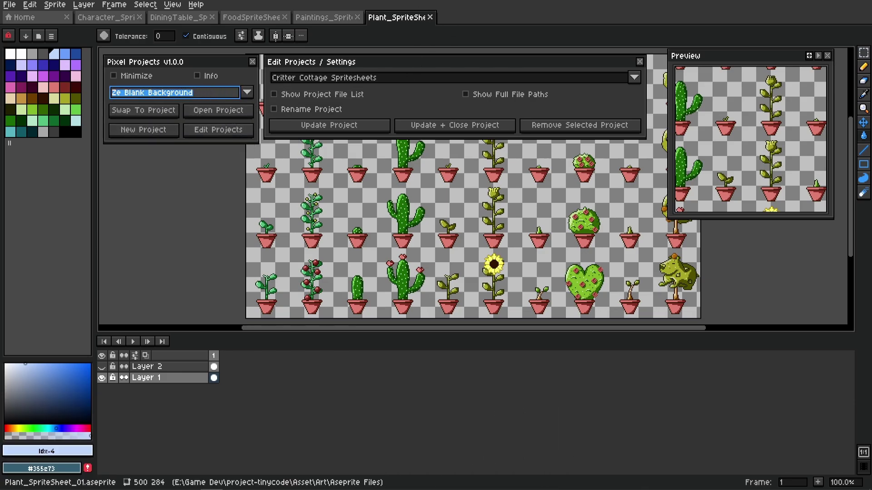
pyautogui.click(237, 111)
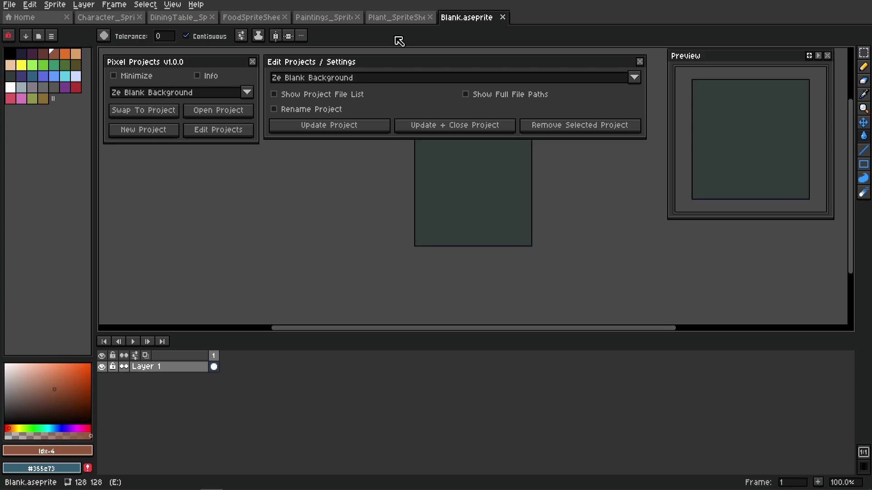
pyautogui.scroll(2, 453, 232)
pyautogui.scroll(1, 471, 224)
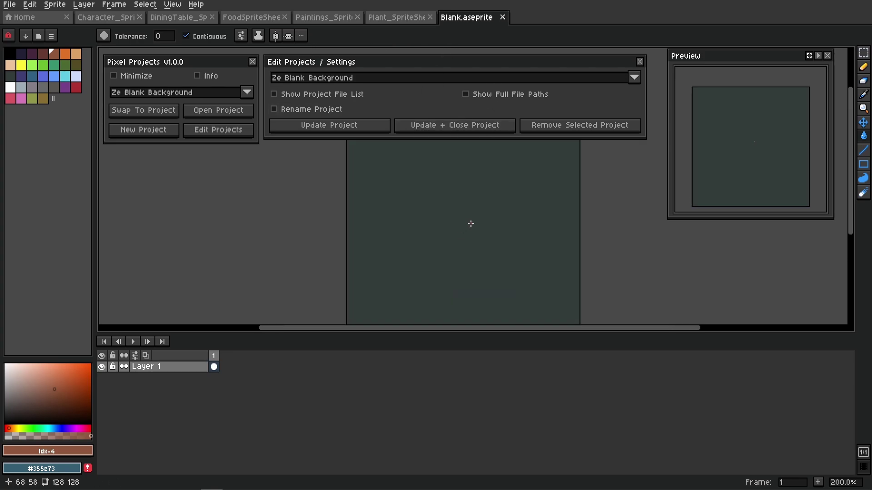
pyautogui.scroll(-2, 461, 221)
pyautogui.moveTo(444, 216); pyautogui.dragTo(453, 189)
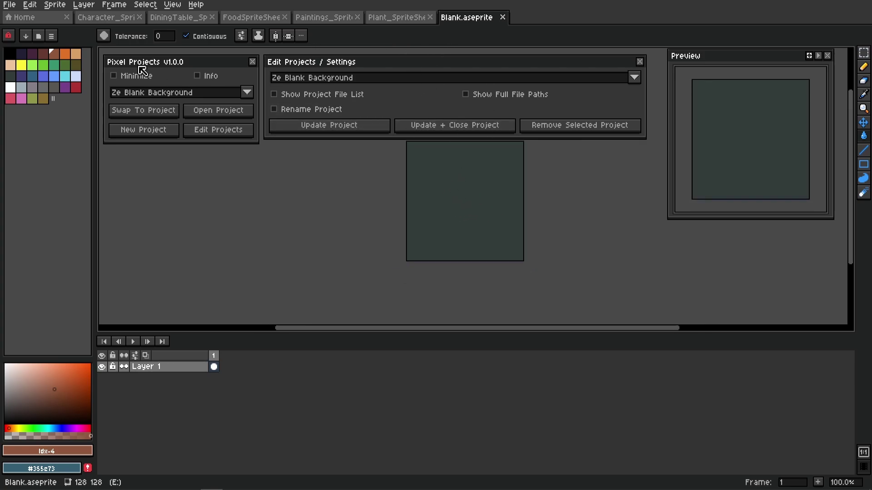
# - Update Critter Cottage Spritesheets with the currently open files, confirming the overwrite
pyautogui.click(345, 81)
pyautogui.click(317, 109)
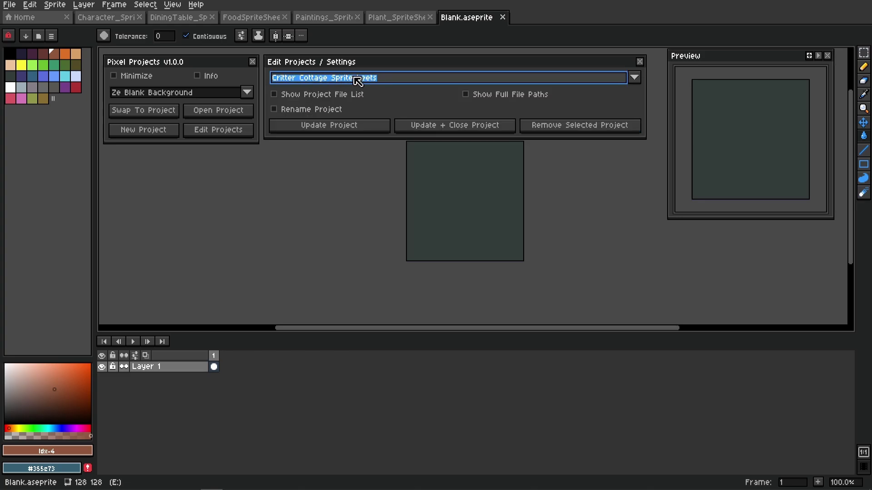
pyautogui.click(347, 128)
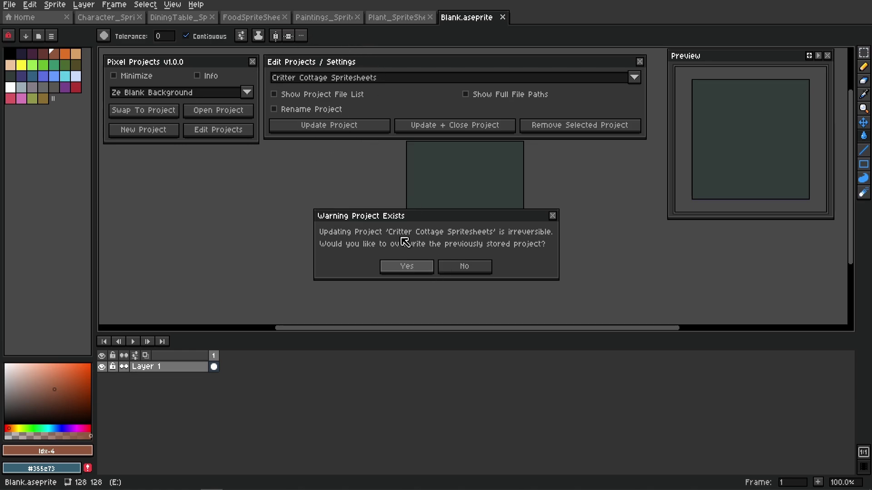
pyautogui.click(409, 268)
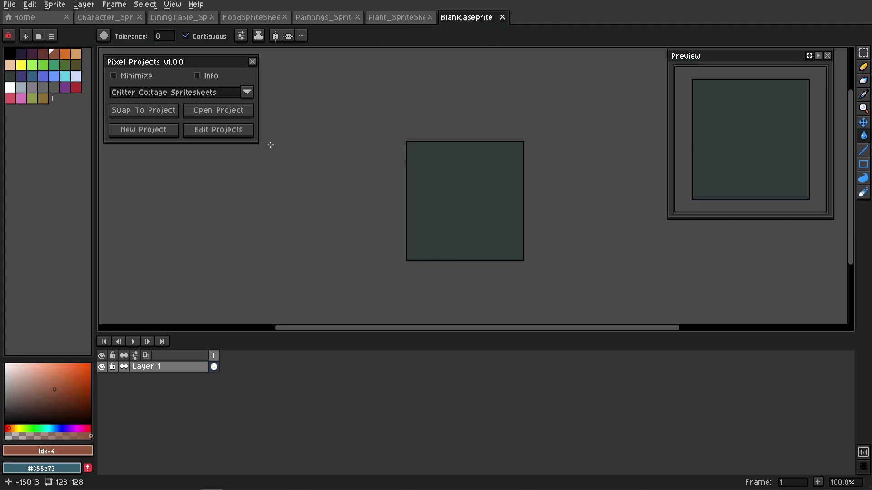
# - Swap to Battle Cards, then pick Critter Cottage Spritesheets again
pyautogui.click(248, 92)
pyautogui.click(171, 105)
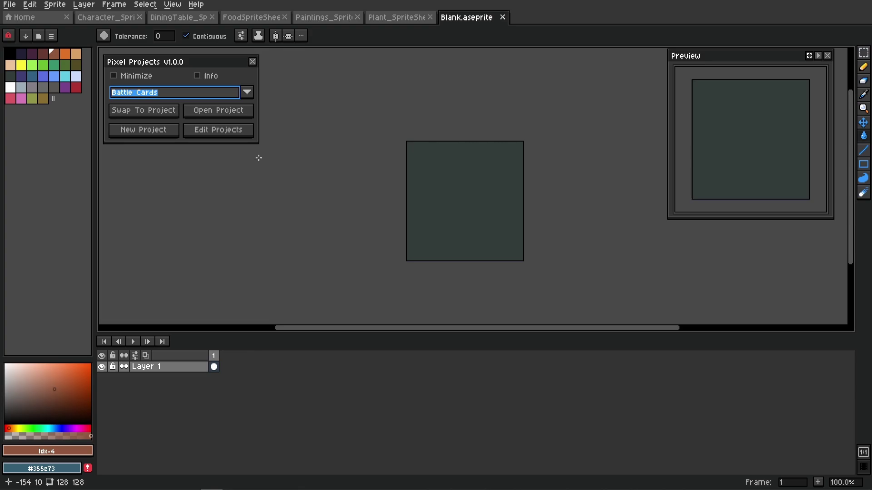
pyautogui.click(149, 111)
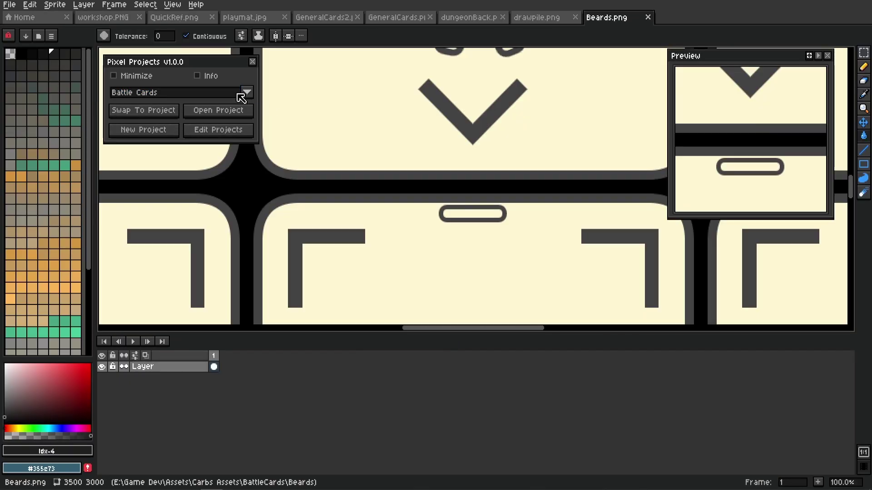
pyautogui.click(242, 93)
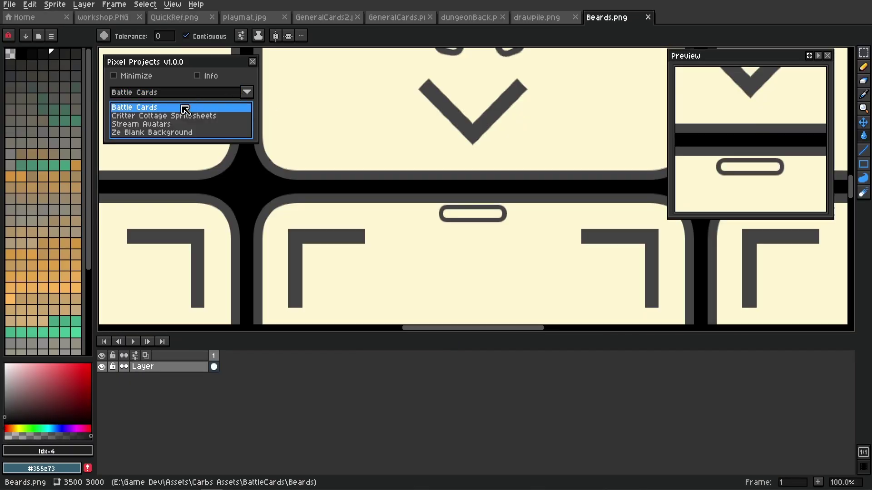
pyautogui.click(165, 116)
# - Swap back to Critter Cottage Spritesheets, drag Blank.aseprite's tab to the end, and open Edit Projects
pyautogui.click(146, 111)
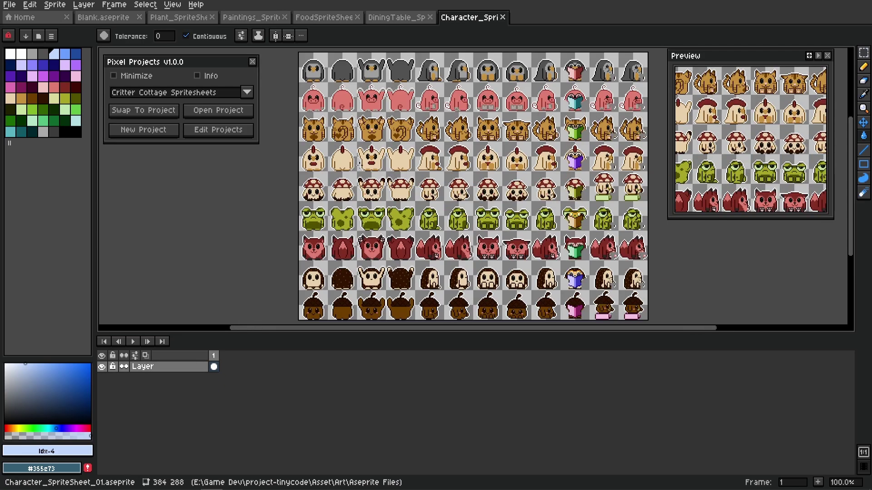
pyautogui.click(110, 19)
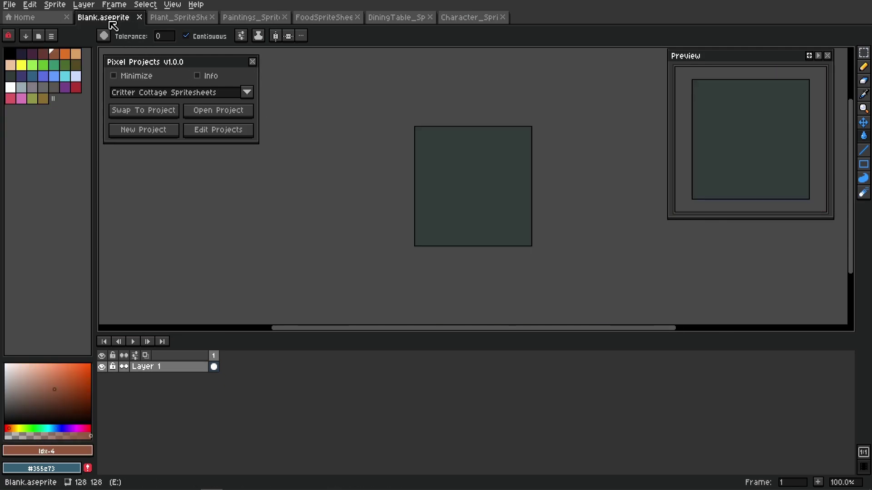
pyautogui.moveTo(105, 21); pyautogui.dragTo(474, 18)
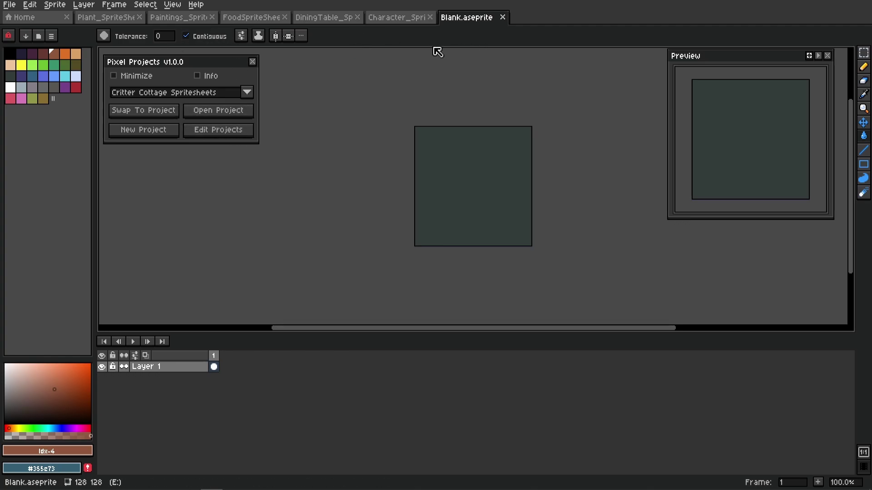
pyautogui.click(224, 135)
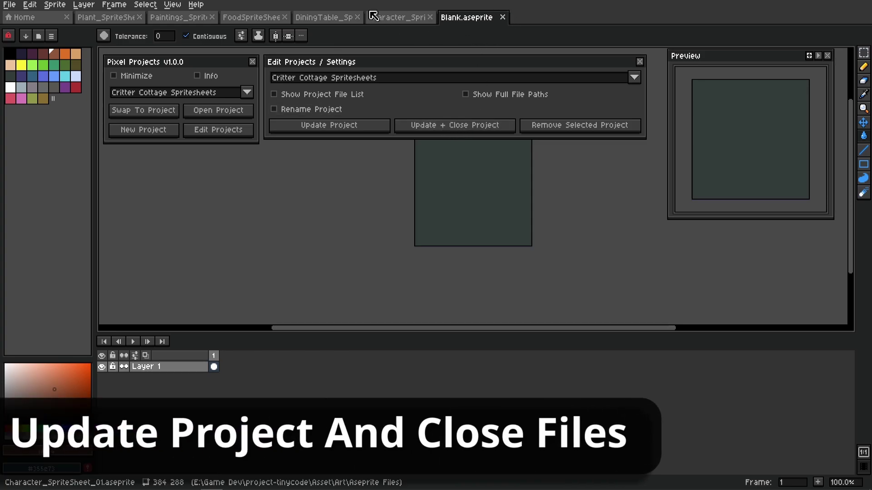
# - Close Blank.aseprite, then Update + Close Critter Cottage Spritesheets, confirming the overwrite
pyautogui.click(503, 17)
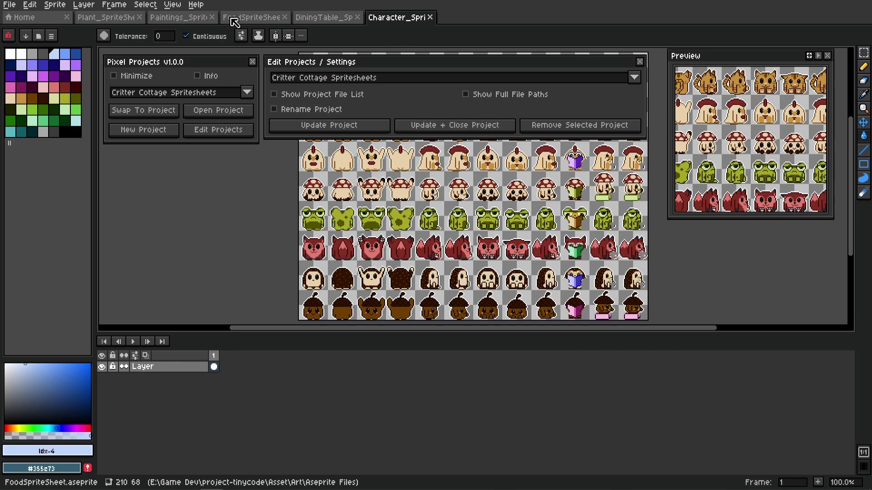
pyautogui.click(462, 125)
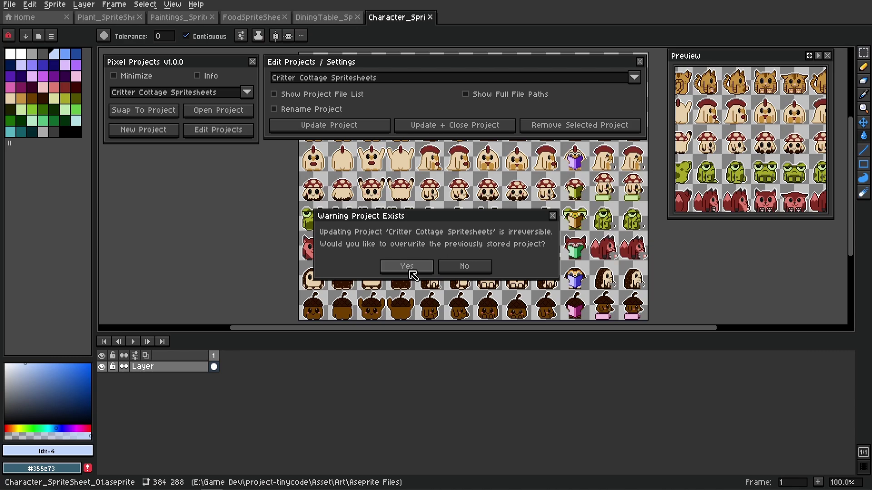
pyautogui.click(409, 269)
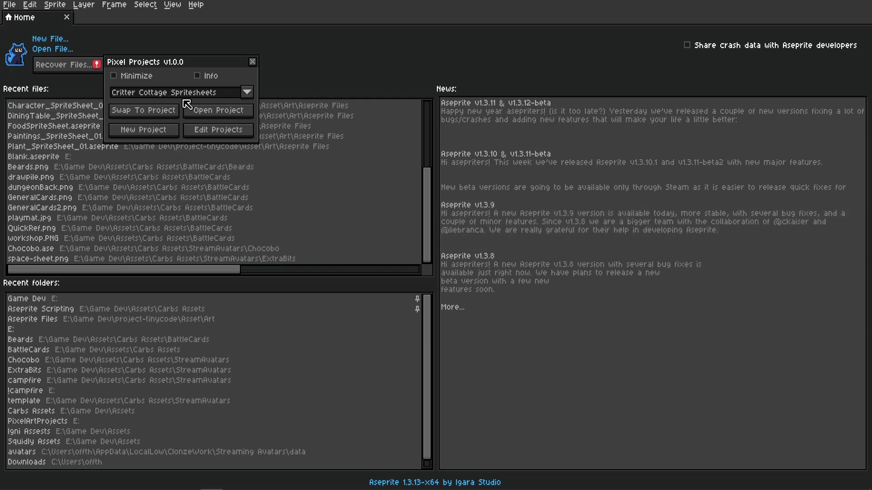
# - Pick Ze Blank Background from the stored projects and swap to it, reopening Blank.aseprite alone
pyautogui.click(247, 93)
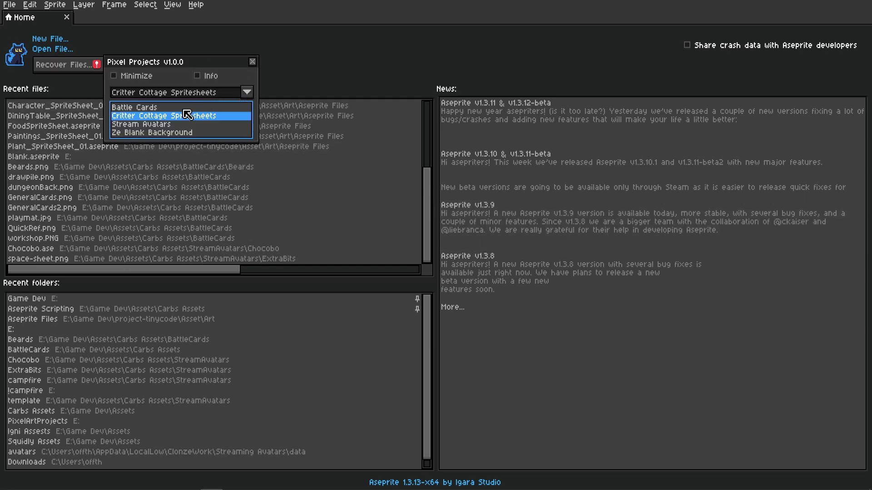
pyautogui.click(160, 132)
pyautogui.click(155, 111)
pyautogui.scroll(1, 422, 160)
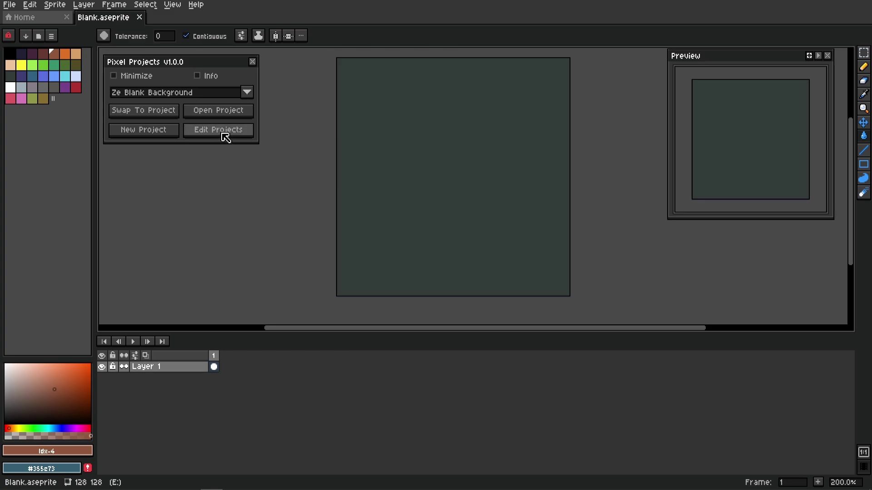
# - In the project settings, remove Battle Cards, declining the first prompt and then confirming with Yes
pyautogui.click(235, 136)
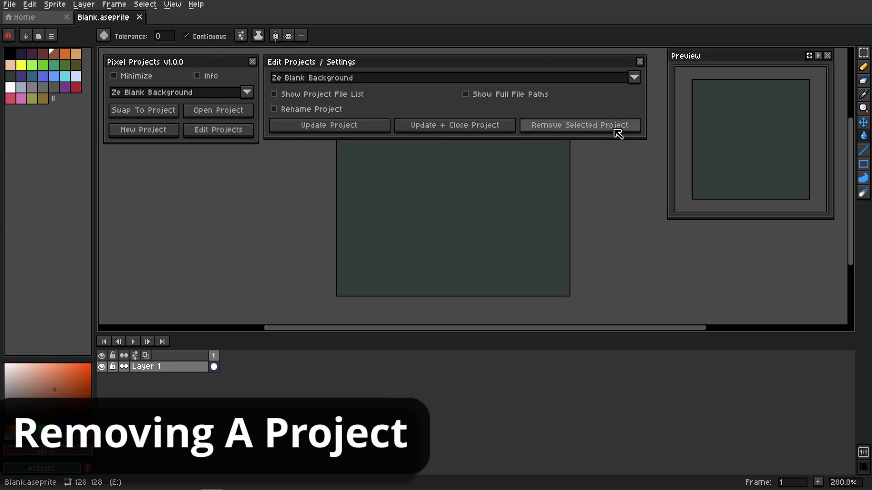
pyautogui.click(323, 79)
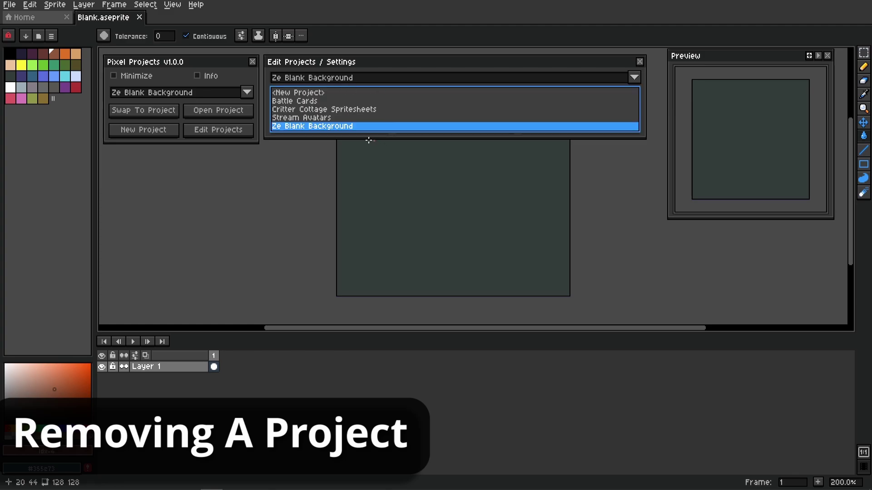
pyautogui.click(308, 100)
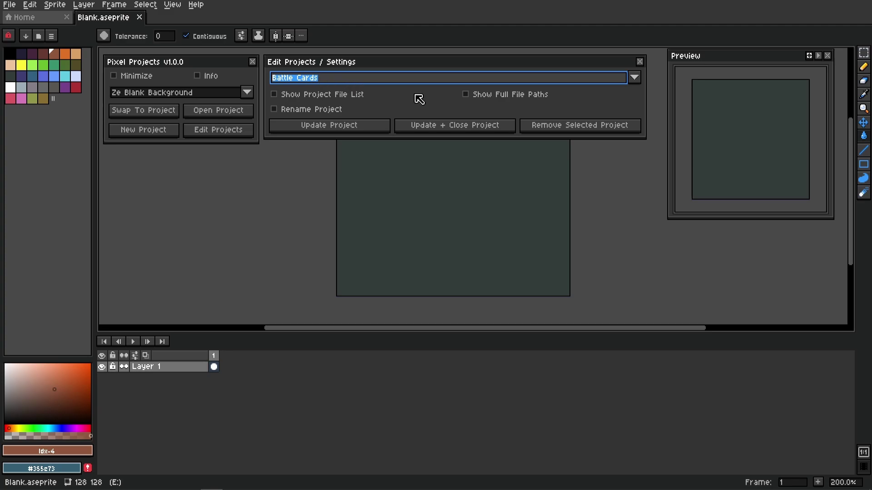
pyautogui.click(590, 131)
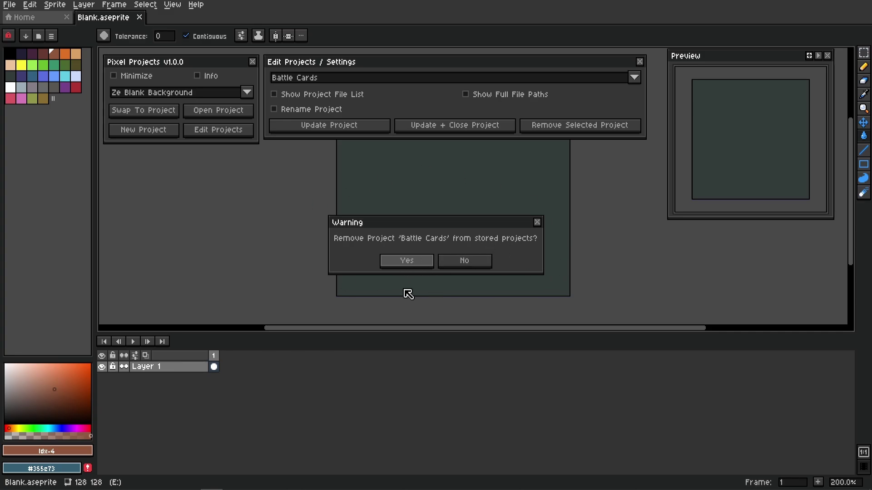
pyautogui.click(458, 261)
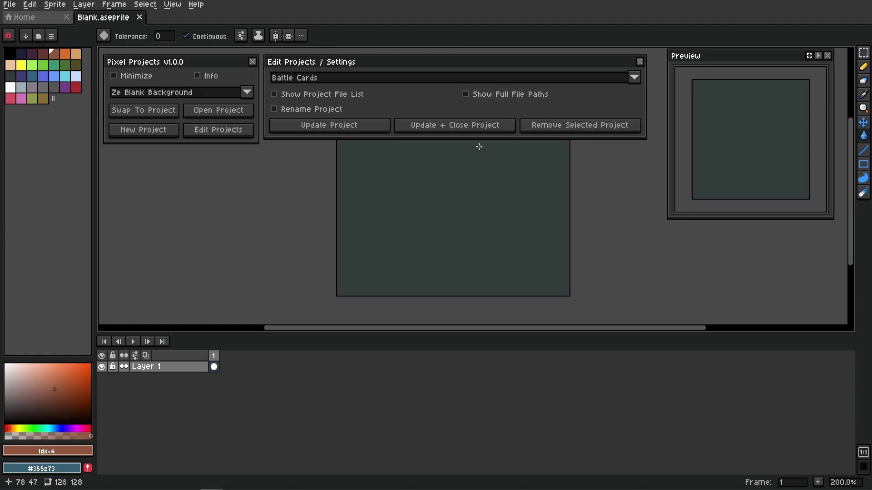
pyautogui.click(626, 131)
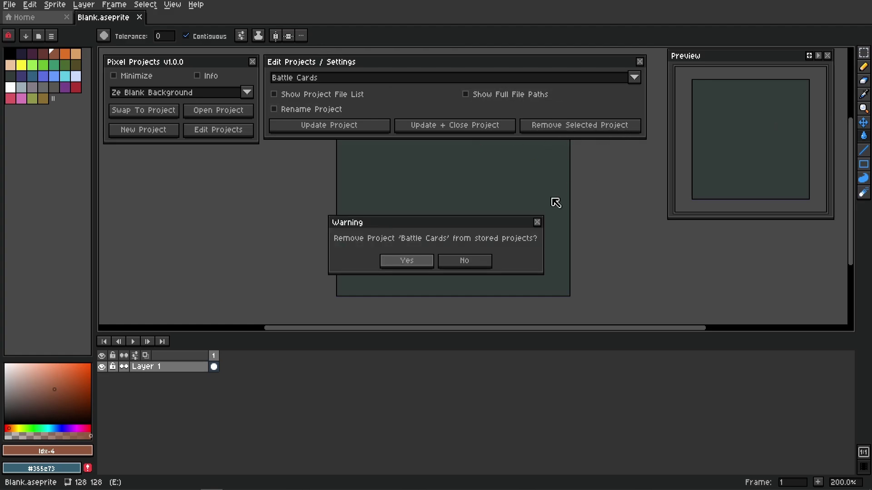
pyautogui.click(403, 264)
# - Verify that Battle Cards no longer appears in the project lists
pyautogui.click(342, 83)
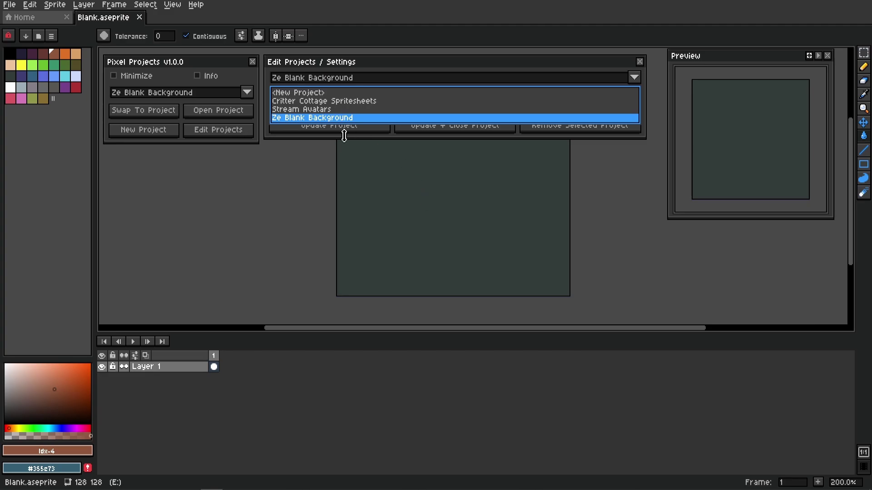
pyautogui.click(318, 82)
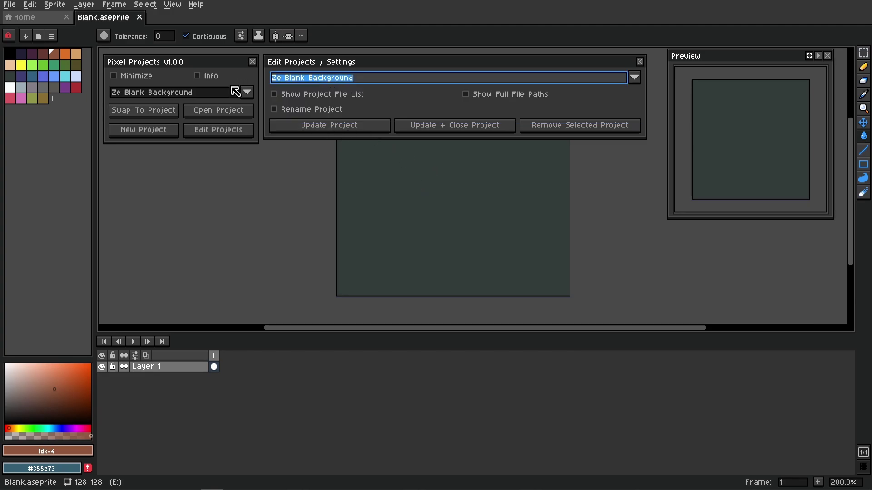
pyautogui.click(236, 91)
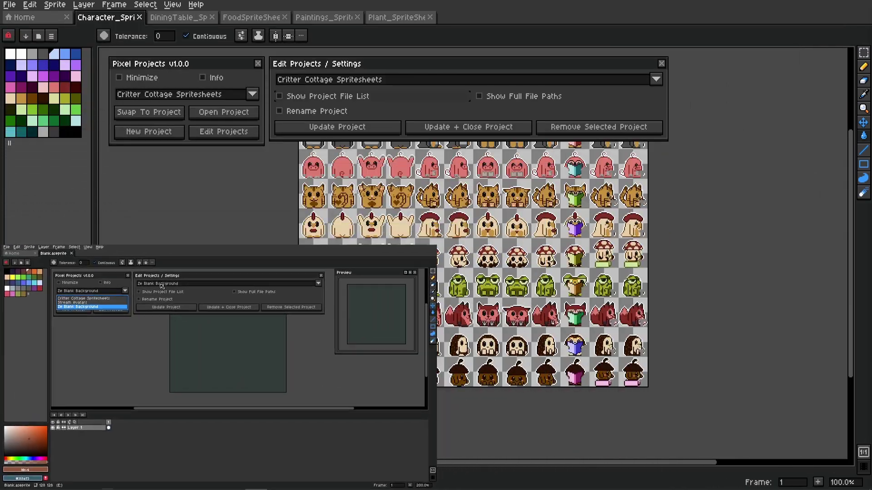
# - Show the project's stored files and enable Show Full File Paths to list full E:\Game Dev\... paths
pyautogui.click(387, 97)
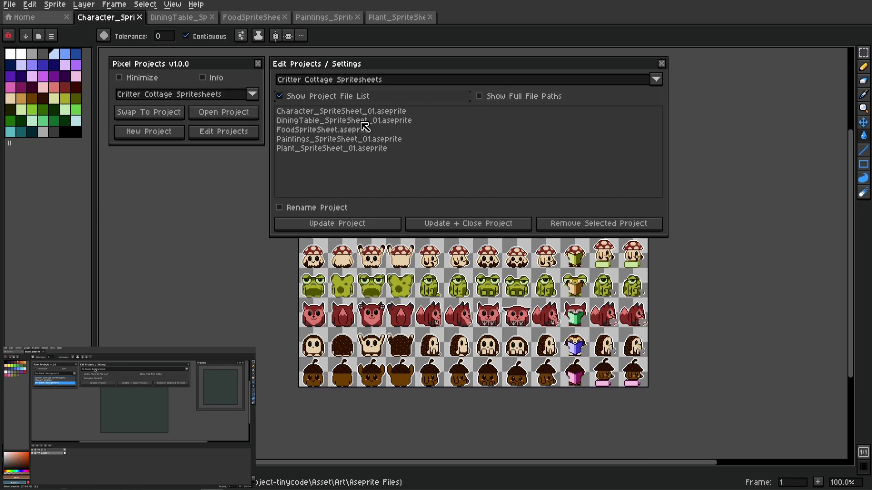
pyautogui.click(511, 102)
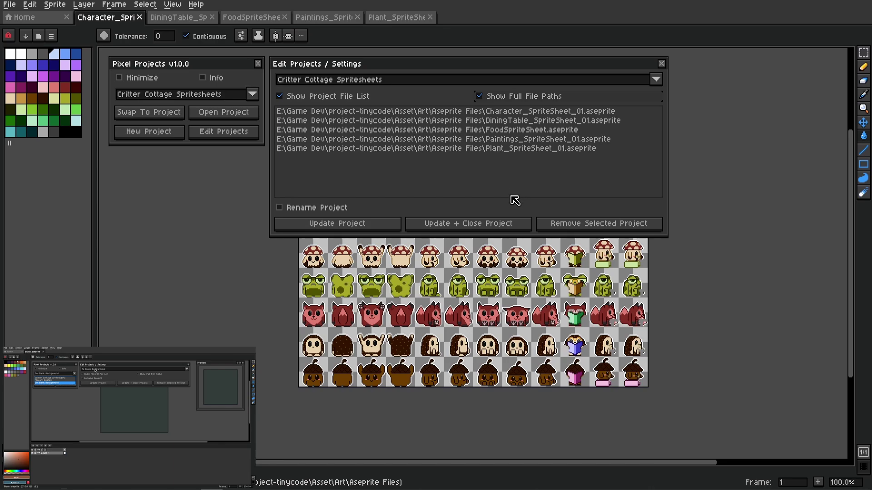
pyautogui.click(565, 228)
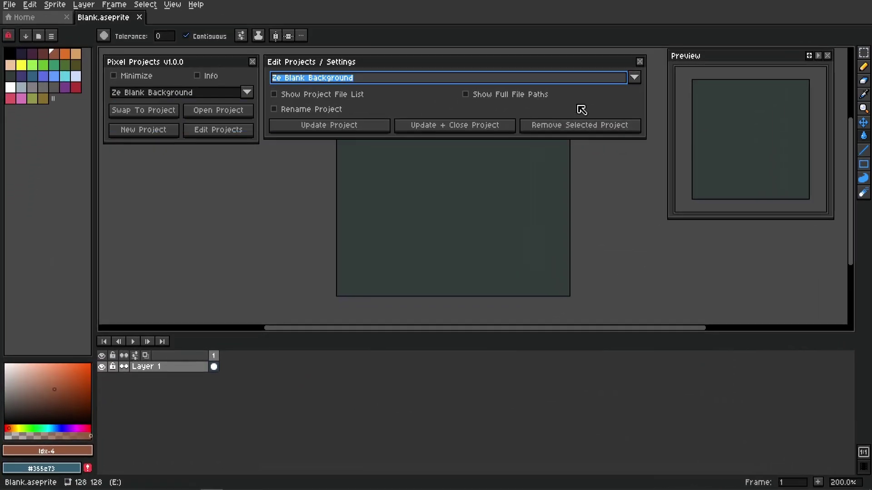
# - Close the settings and Pixel Projects windows, reopen Pixel Projects from File, and move it top-left
pyautogui.click(639, 61)
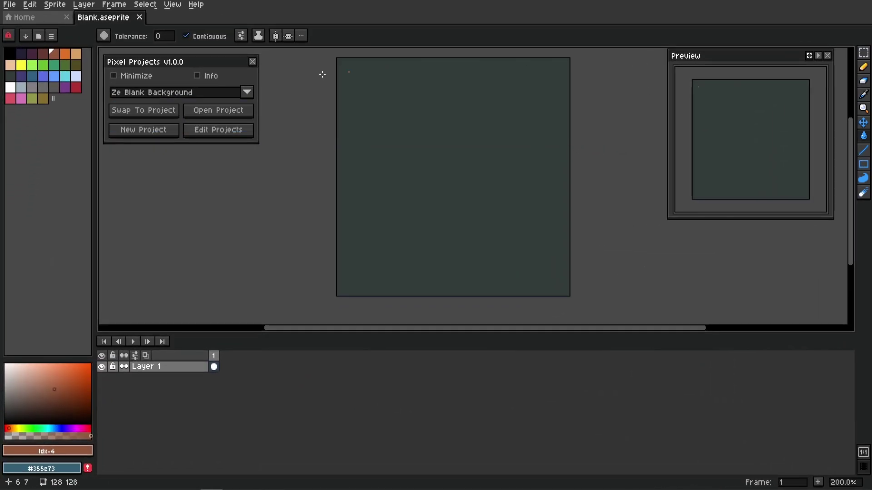
pyautogui.click(253, 62)
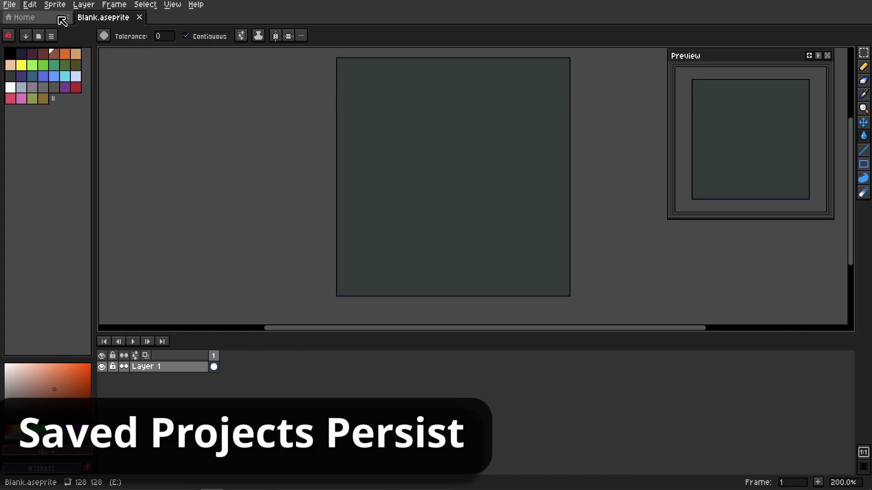
pyautogui.click(14, 6)
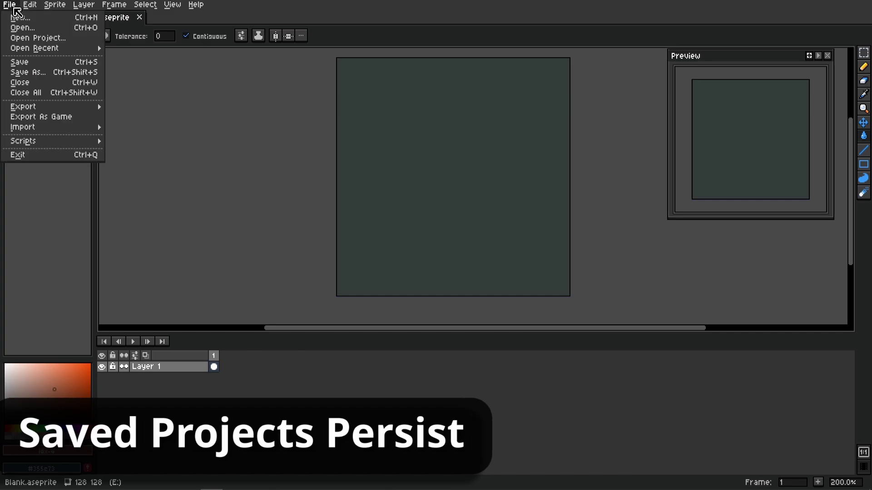
pyautogui.click(38, 38)
pyautogui.moveTo(435, 208); pyautogui.dragTo(183, 64)
# - Confirm the three saved projects remain with Critter Cottage Spritesheets chosen, then close the settings window
pyautogui.click(241, 93)
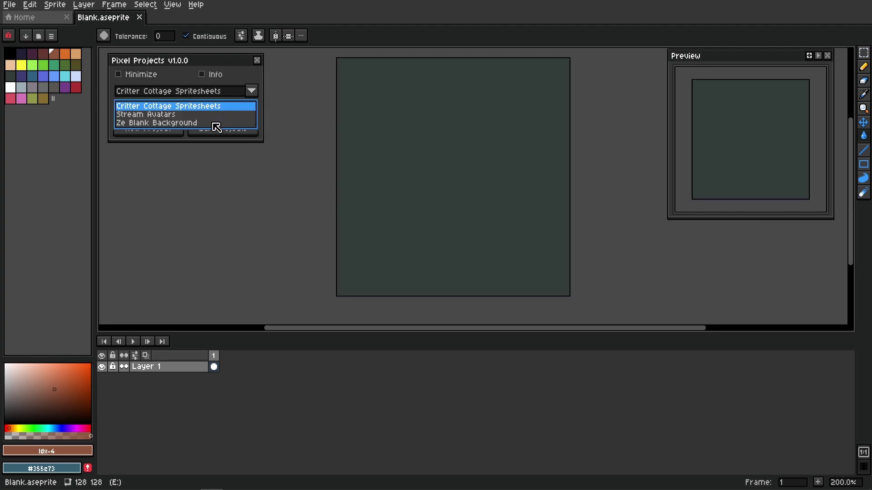
pyautogui.click(251, 93)
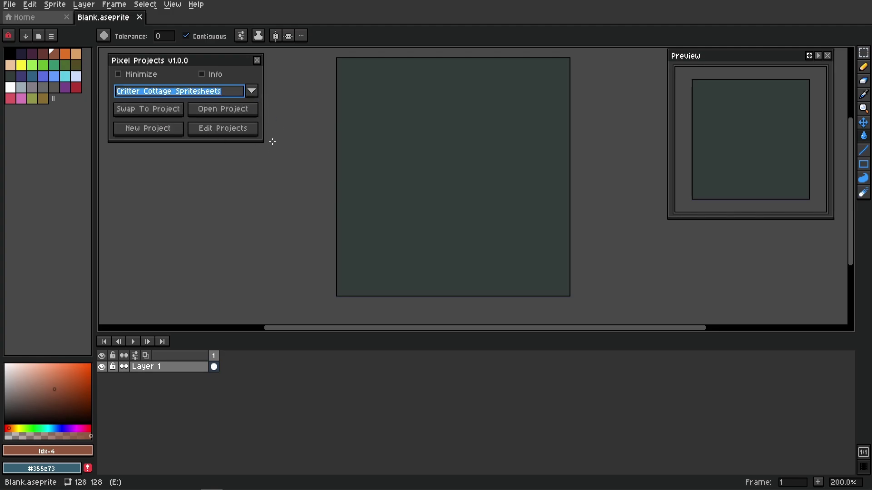
pyautogui.click(229, 133)
pyautogui.click(190, 93)
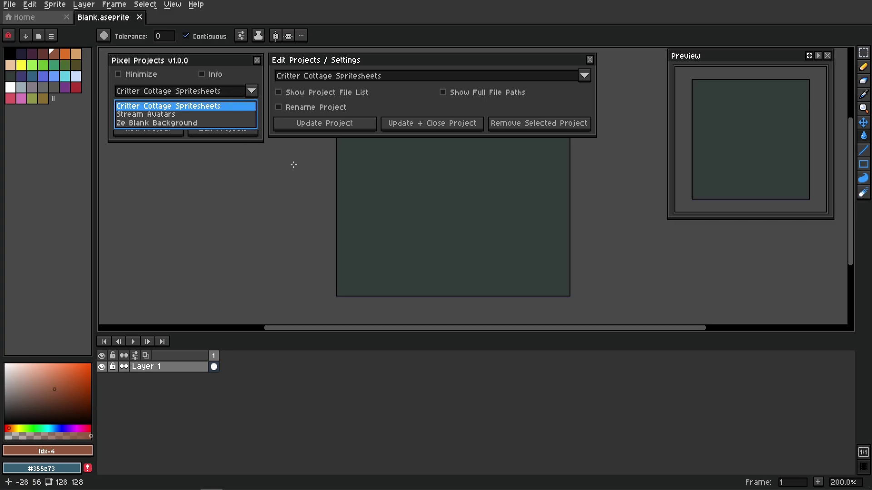
pyautogui.click(235, 96)
pyautogui.click(590, 60)
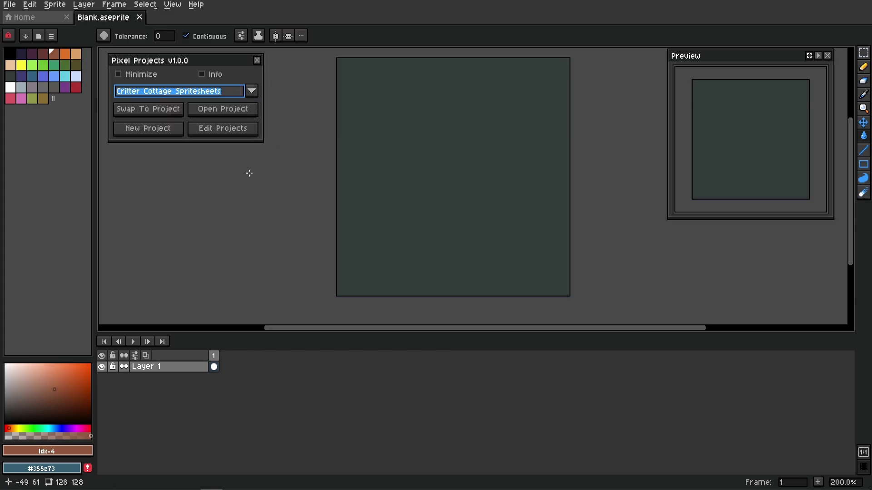
# - Start a new project from the open sprite and clear the placeholder name
pyautogui.click(146, 131)
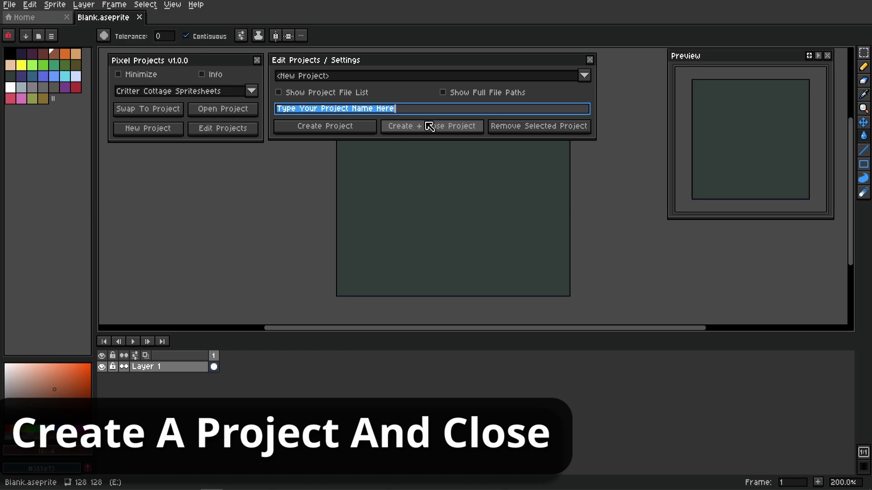
pyautogui.press('BackSpace')
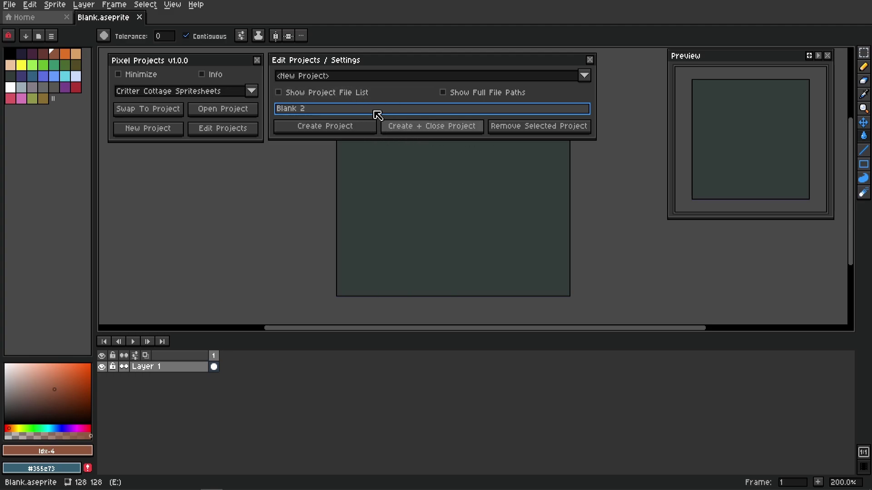
# - Create the Blank 2 project with its files closed, then reopen Blank 2's file
pyautogui.click(463, 134)
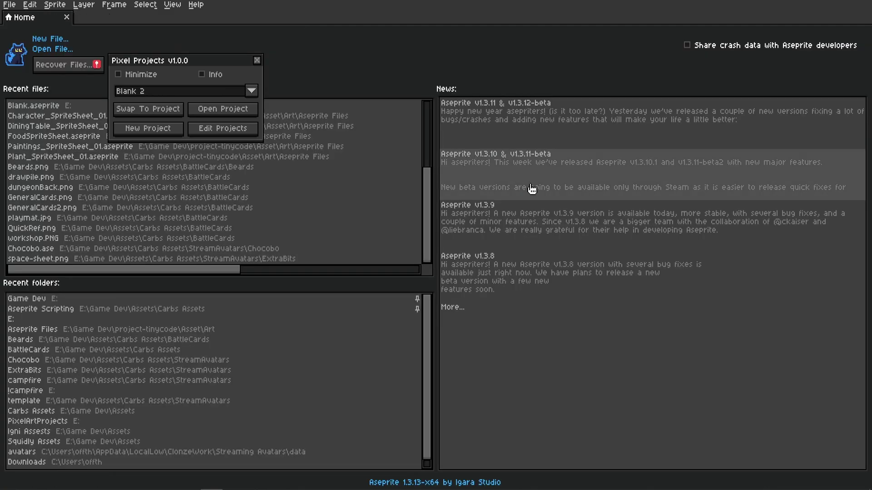
pyautogui.click(168, 112)
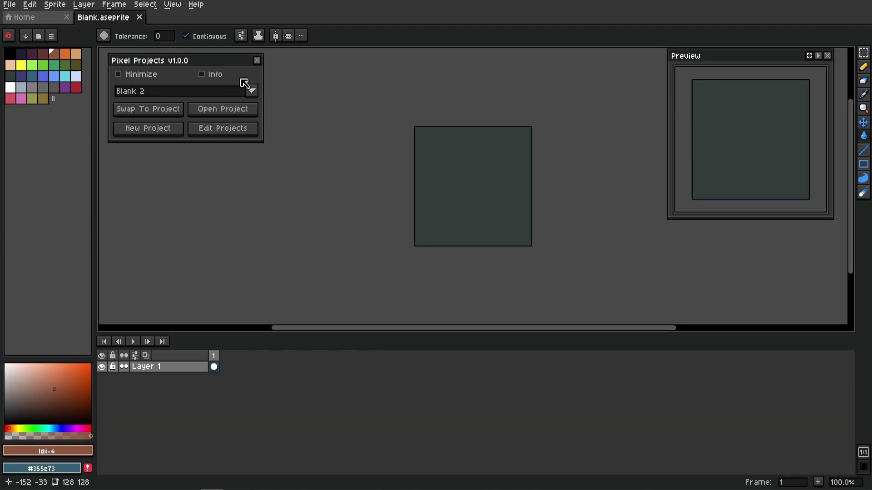
pyautogui.click(220, 90)
pyautogui.click(178, 95)
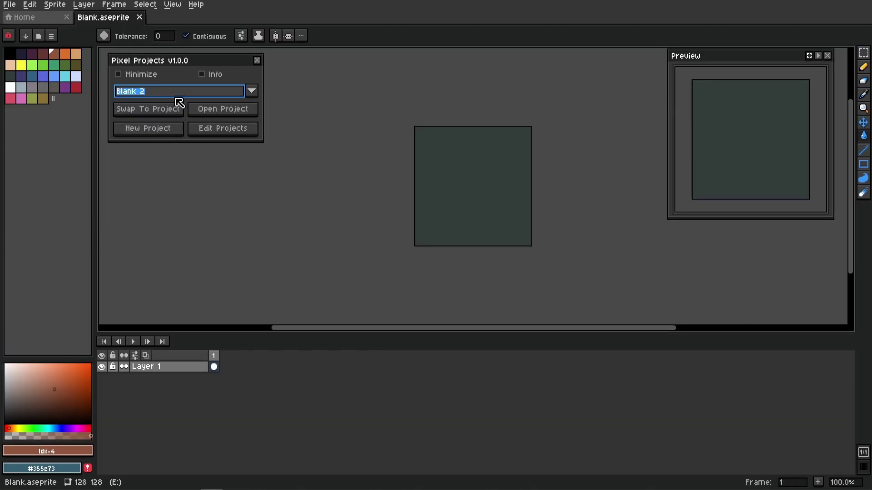
# - Swap to the Ze Blank Background project
pyautogui.click(177, 94)
pyautogui.click(177, 132)
pyautogui.click(154, 112)
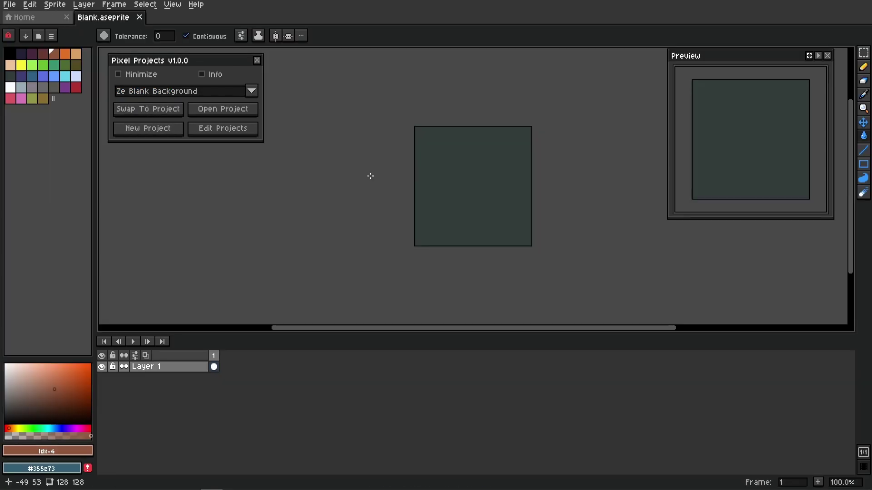
# - Swap to Critter Cottage Spritesheets, opening its five sprite sheets
pyautogui.click(203, 93)
pyautogui.click(182, 114)
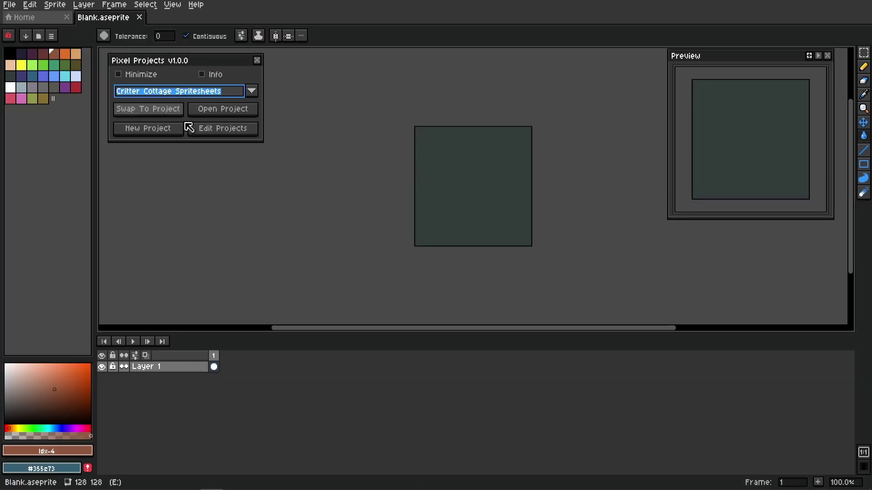
pyautogui.click(166, 116)
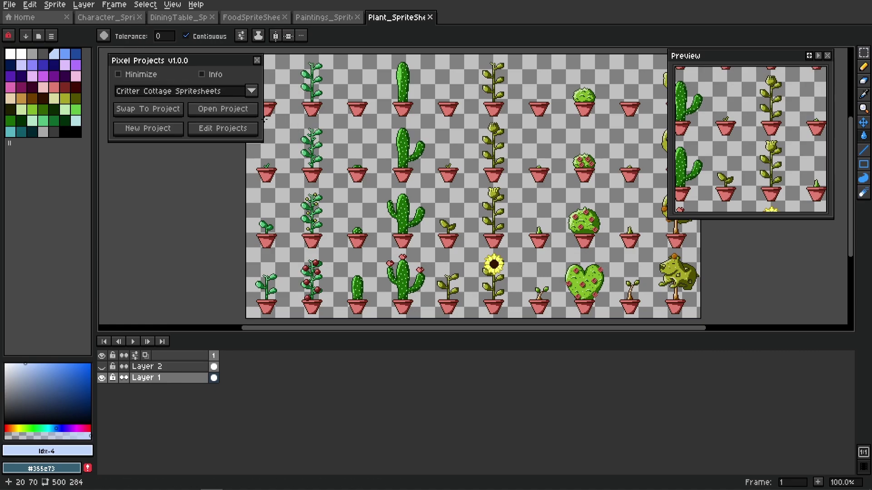
# - Swap to Ze Blank Background from the alphabetical list, then reopen the list of four projects
pyautogui.click(250, 91)
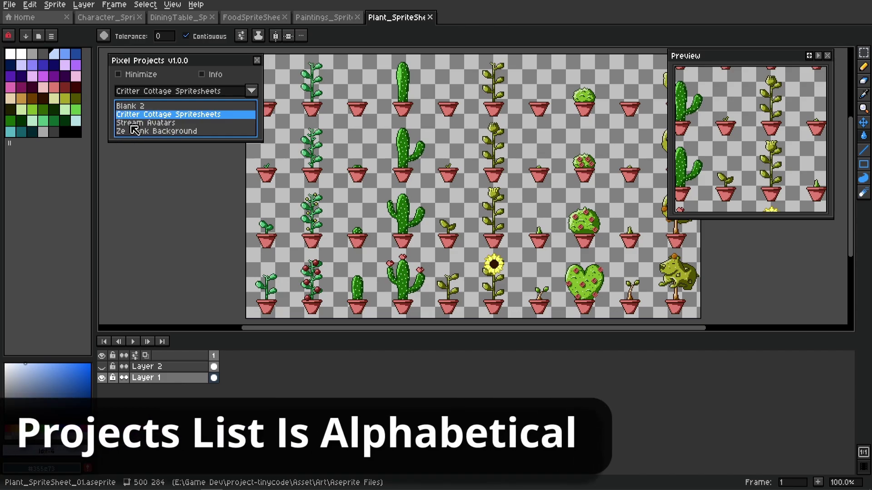
pyautogui.click(137, 132)
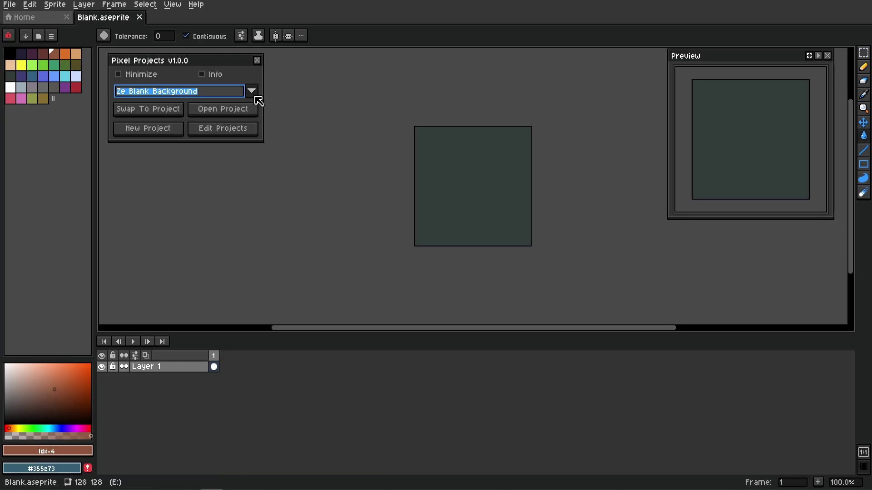
pyautogui.click(146, 90)
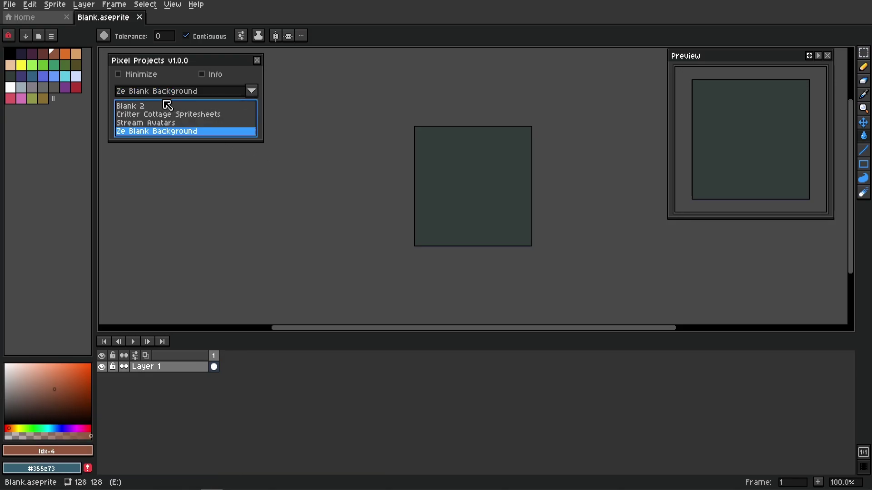
# - Swap to Critter Cottage Spritesheets and rename it '(1) Critter Cottage Spritesheets'
pyautogui.click(202, 114)
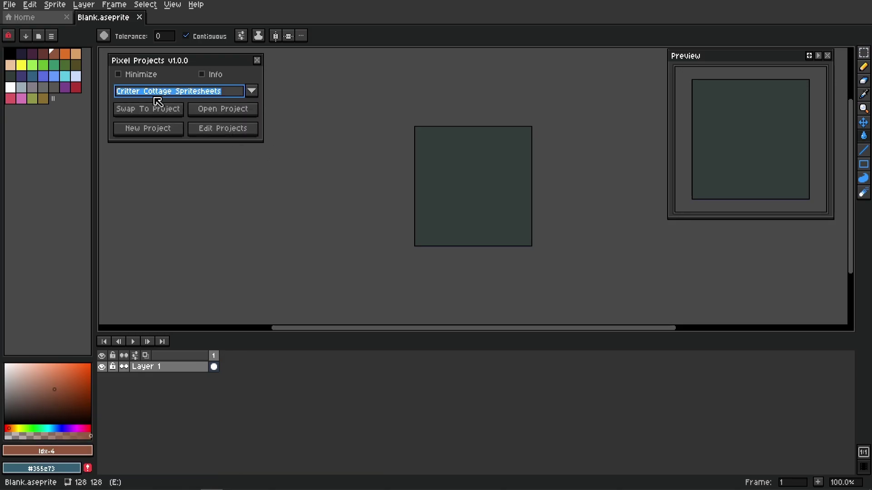
pyautogui.click(155, 116)
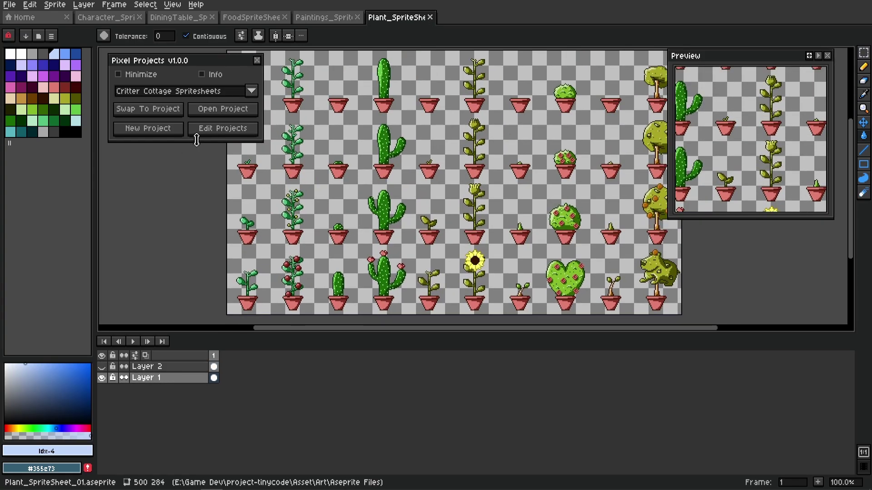
pyautogui.click(223, 128)
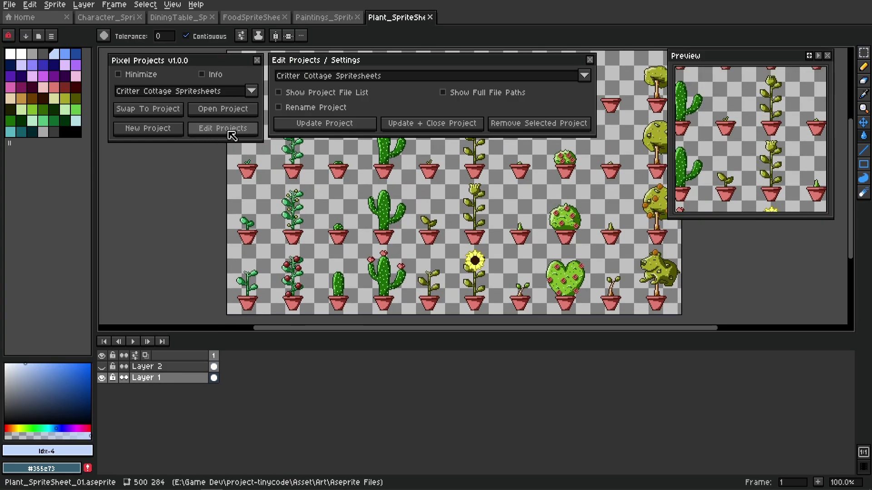
pyautogui.click(318, 108)
pyautogui.click(341, 141)
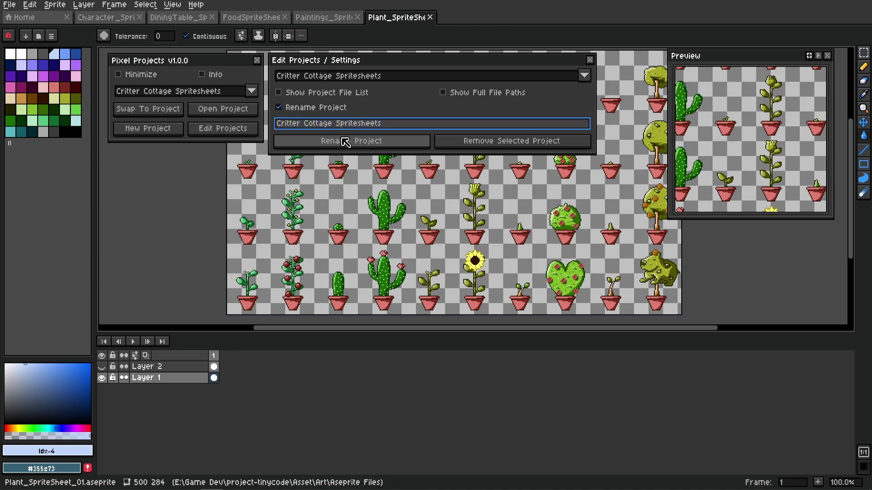
pyautogui.write('(1)')
pyautogui.click(378, 142)
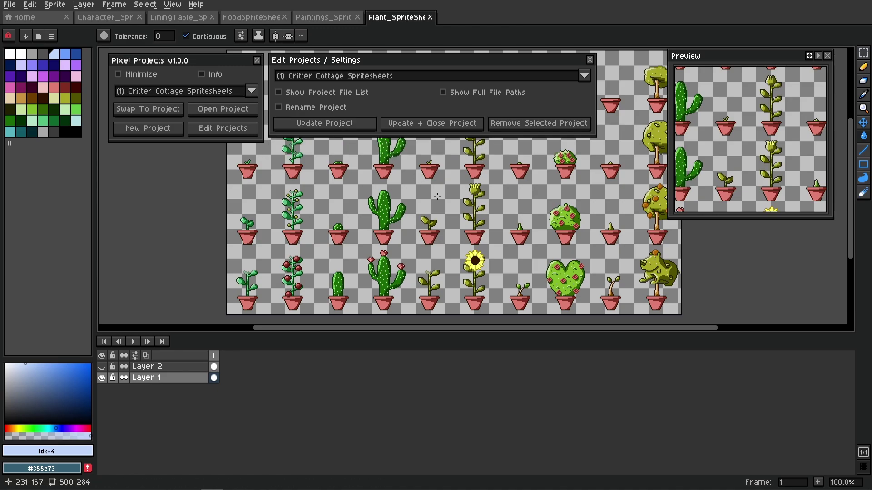
# - Check the renamed project now sorts first, then choose Stream Avatars
pyautogui.click(252, 90)
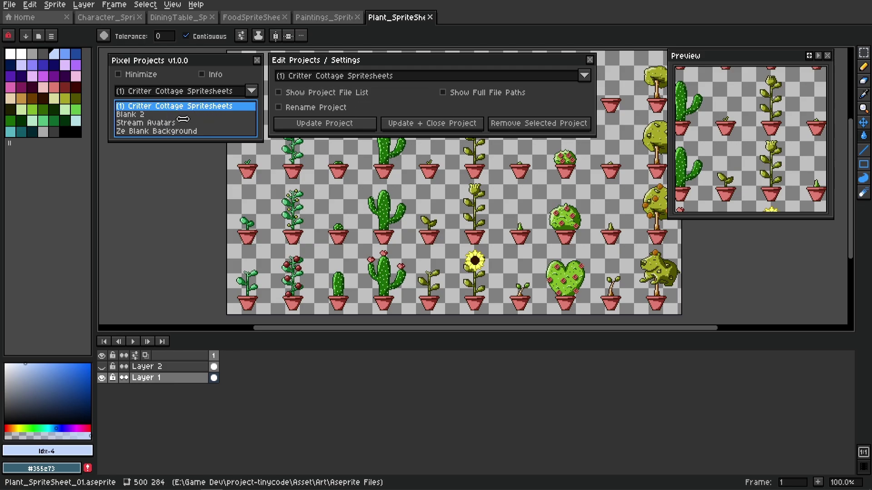
pyautogui.click(124, 101)
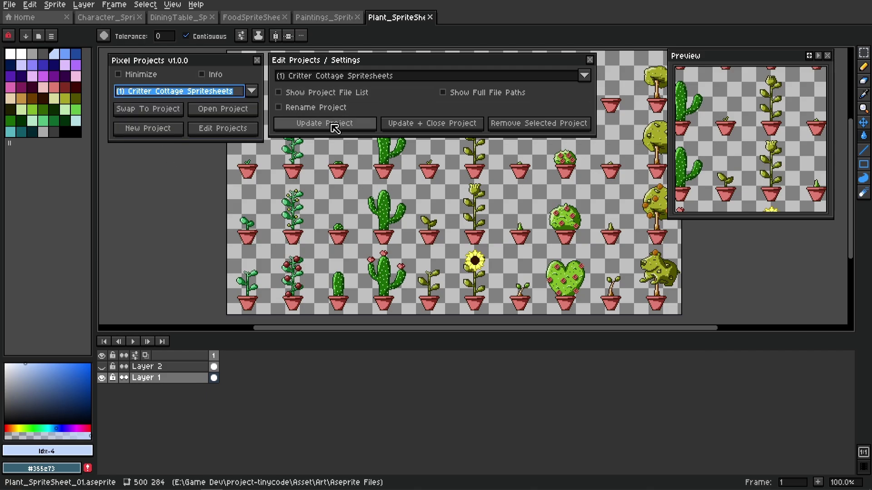
pyautogui.click(251, 91)
pyautogui.click(165, 123)
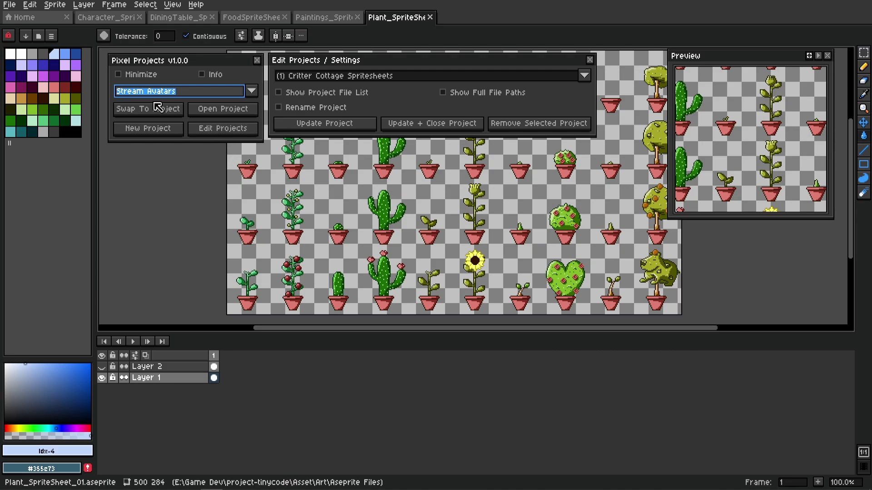
pyautogui.click(252, 91)
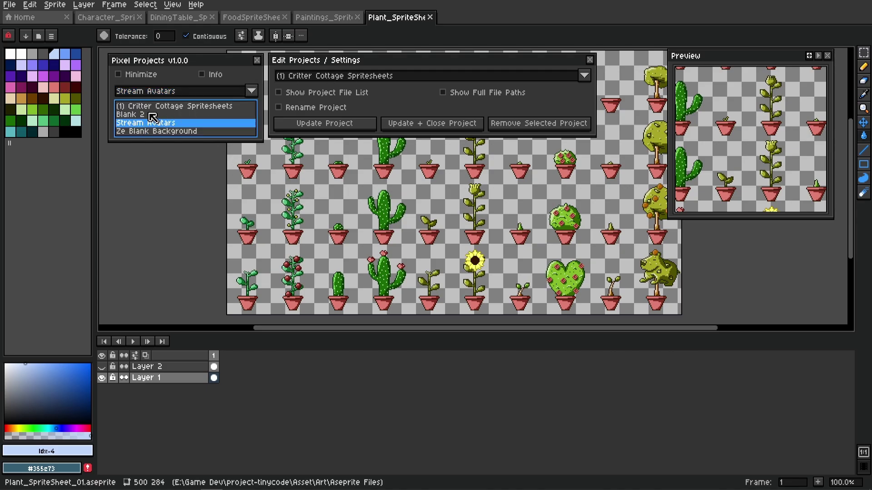
# - In Edit Projects, prefix Stream Avatars' name with ZZ so it sorts last
pyautogui.click(177, 105)
pyautogui.click(371, 77)
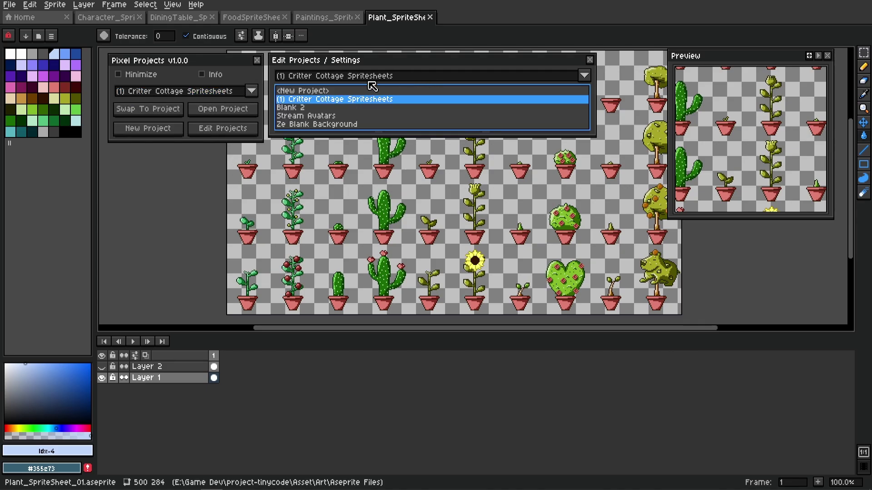
pyautogui.click(304, 117)
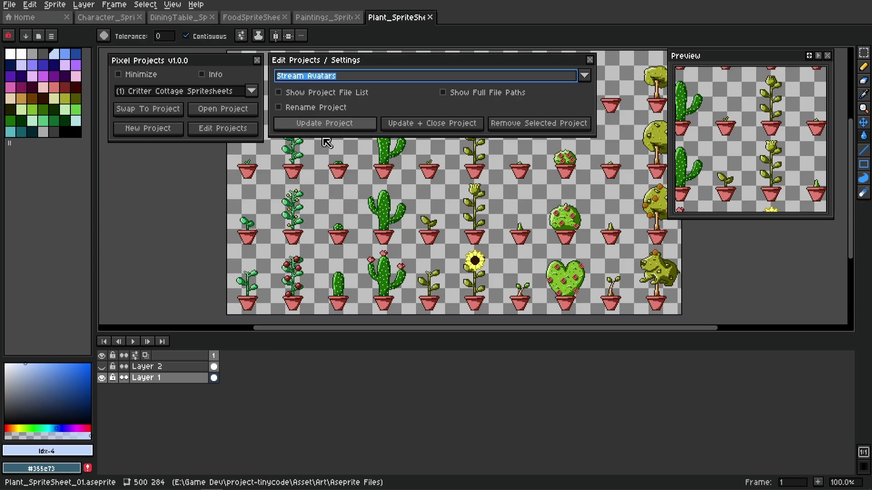
pyautogui.click(312, 108)
pyautogui.press('Home')
pyautogui.write('2')
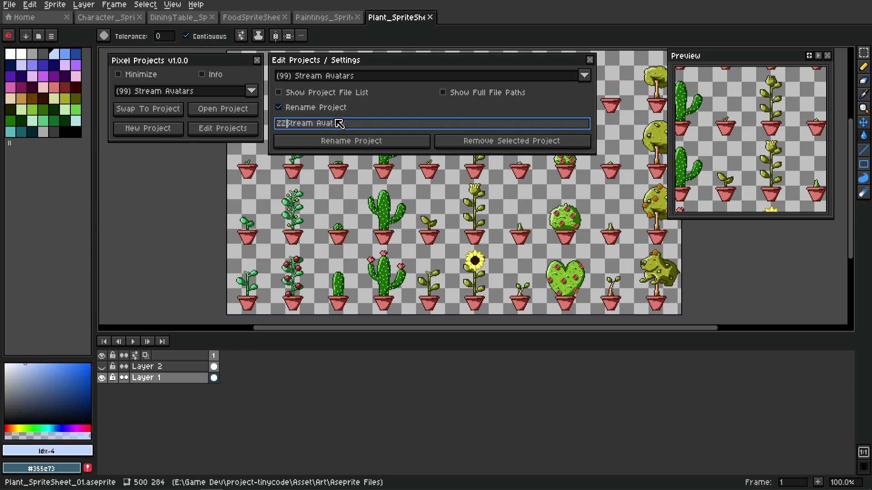
pyautogui.click(373, 149)
pyautogui.click(251, 91)
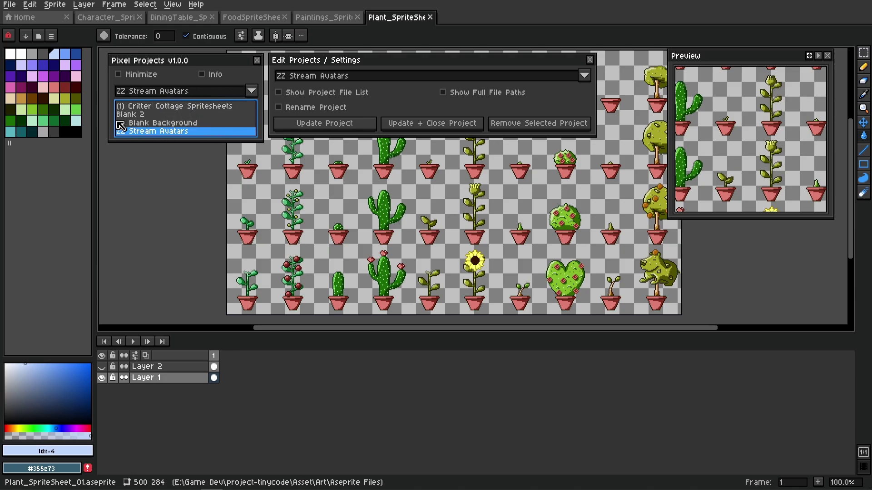
# - Close the Character, DiningTable, FoodSpriteSheet, Paintings and Plant sprite sheets
pyautogui.click(150, 131)
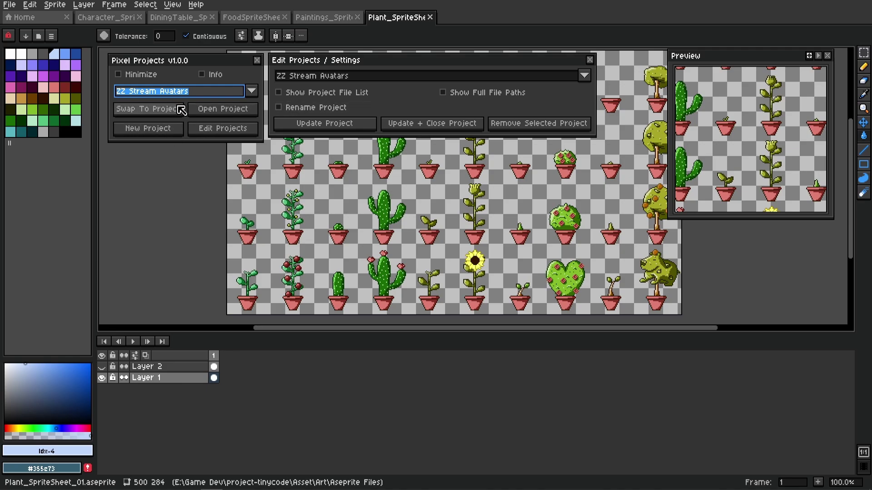
pyautogui.click(139, 17)
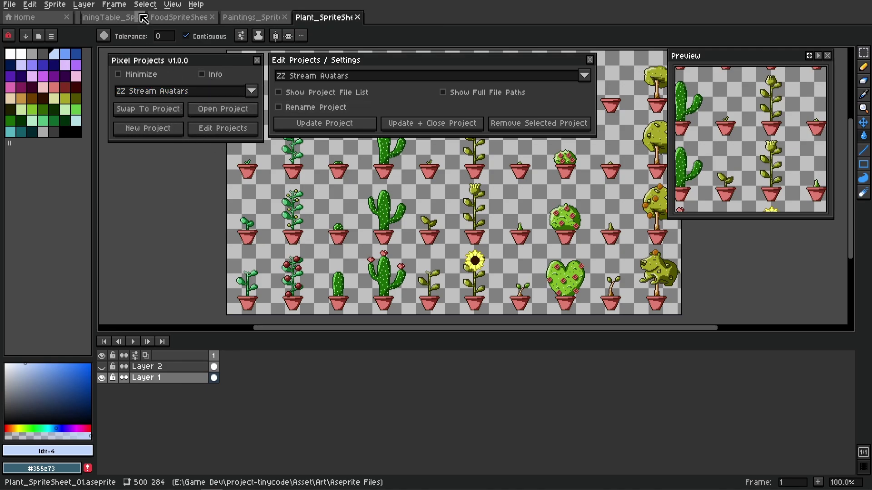
pyautogui.click(140, 17)
pyautogui.click(139, 17)
pyautogui.click(140, 17)
pyautogui.click(139, 17)
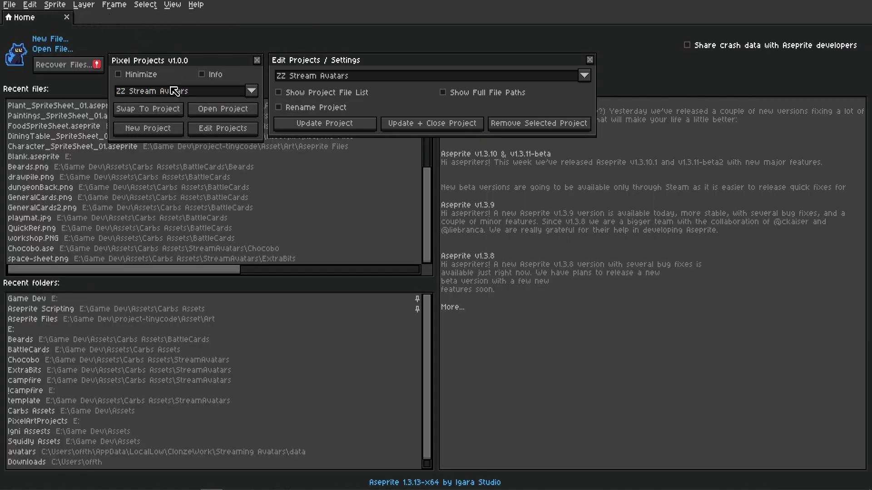
pyautogui.click(177, 92)
pyautogui.click(177, 92)
# - Swap to the Ze Blank Background project to load its blank sprite
pyautogui.click(177, 91)
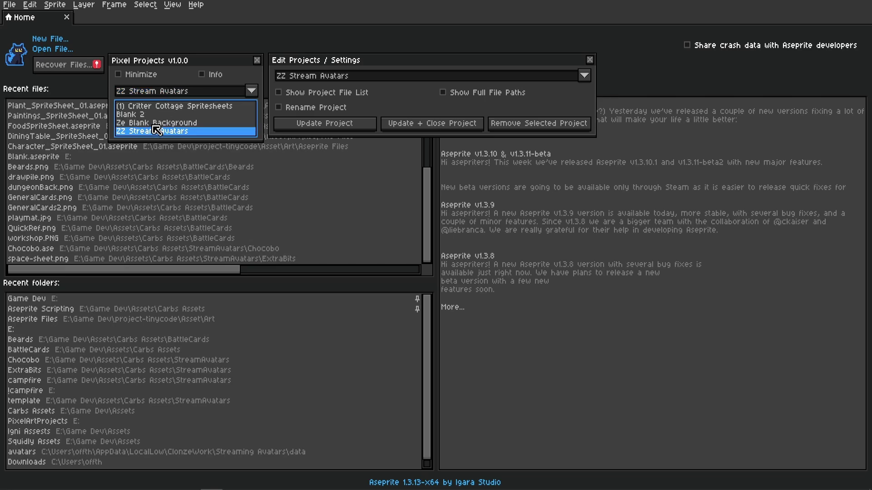
pyautogui.click(157, 123)
pyautogui.click(163, 111)
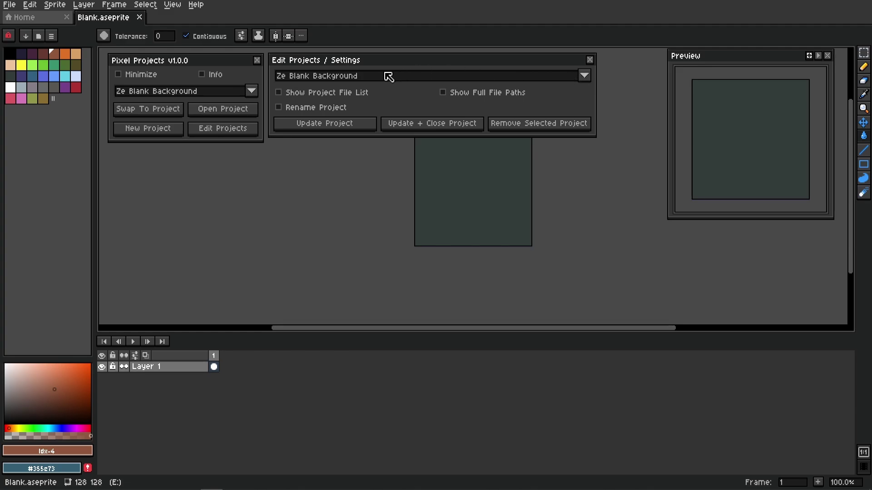
# - Create a new project from the open blank sprite, naming it with a string of x's
pyautogui.click(409, 77)
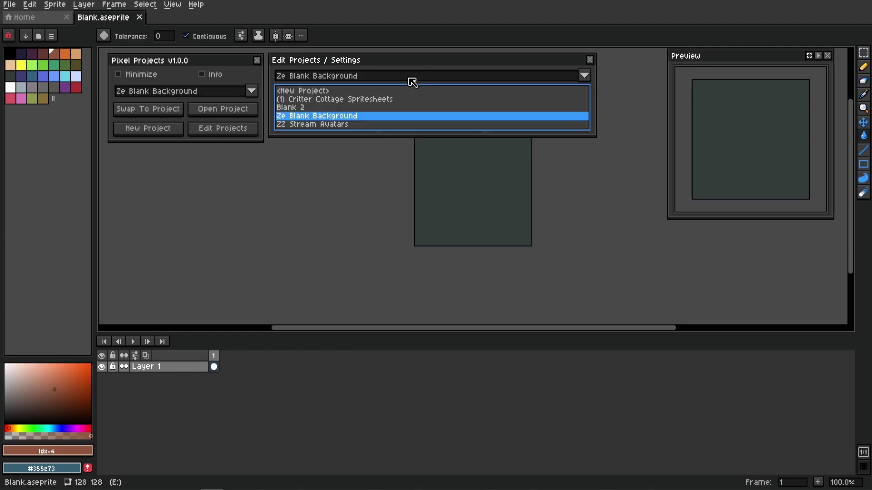
pyautogui.click(318, 92)
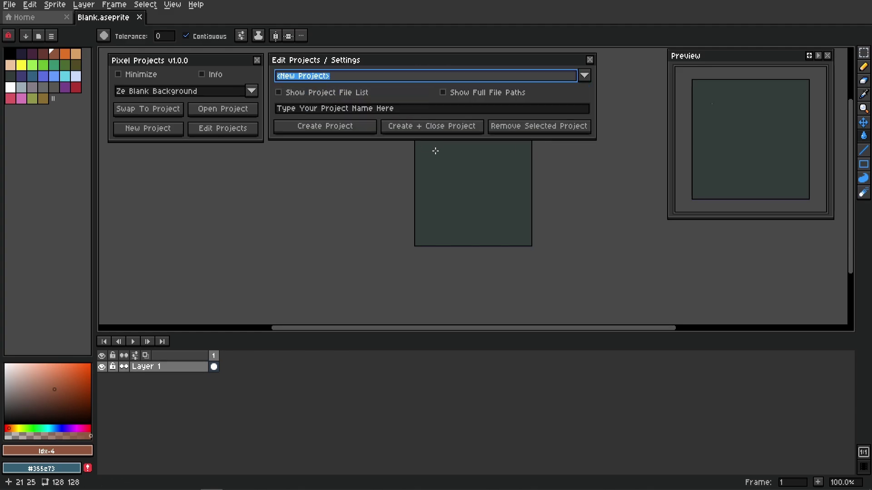
pyautogui.click(421, 110)
pyautogui.click(399, 111)
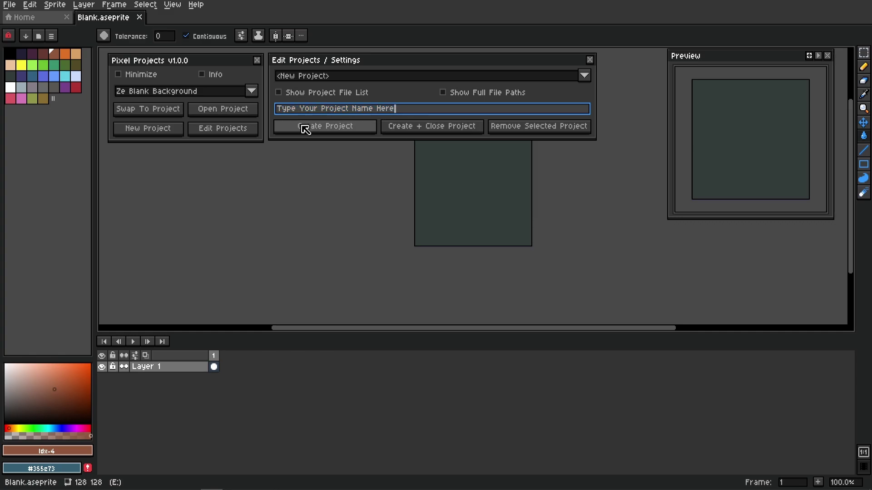
pyautogui.click(466, 76)
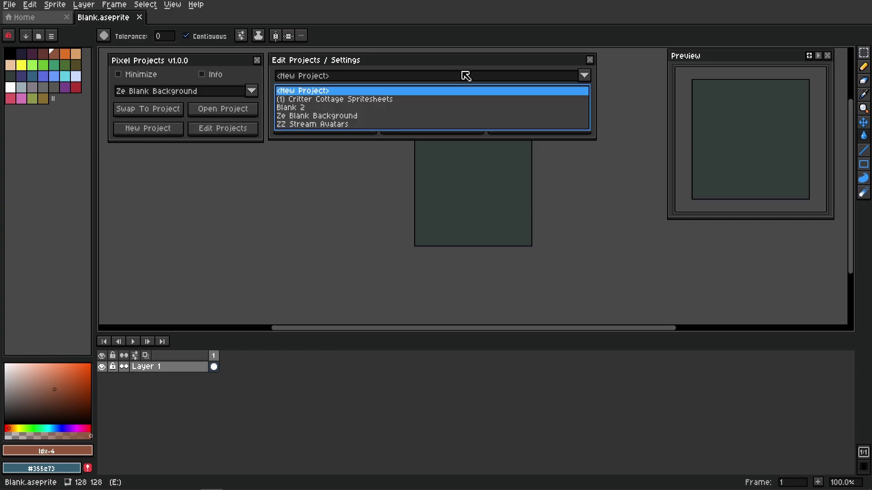
pyautogui.click(340, 77)
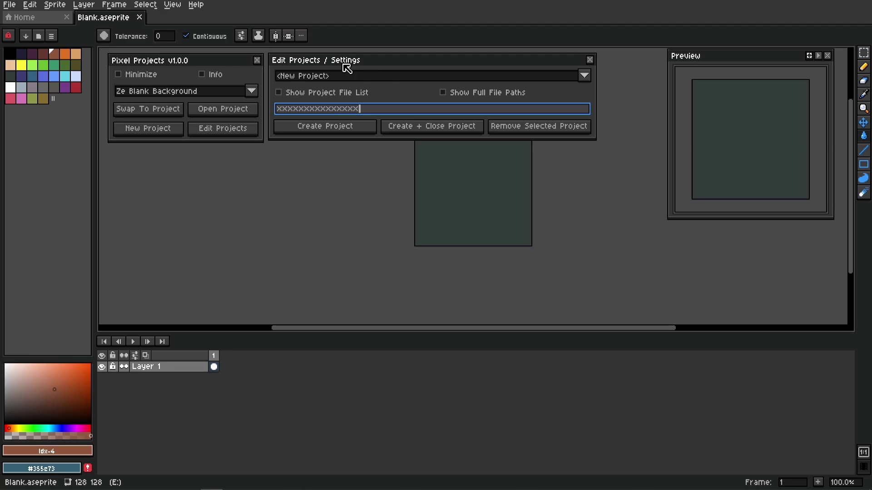
pyautogui.write('xxxxxx')
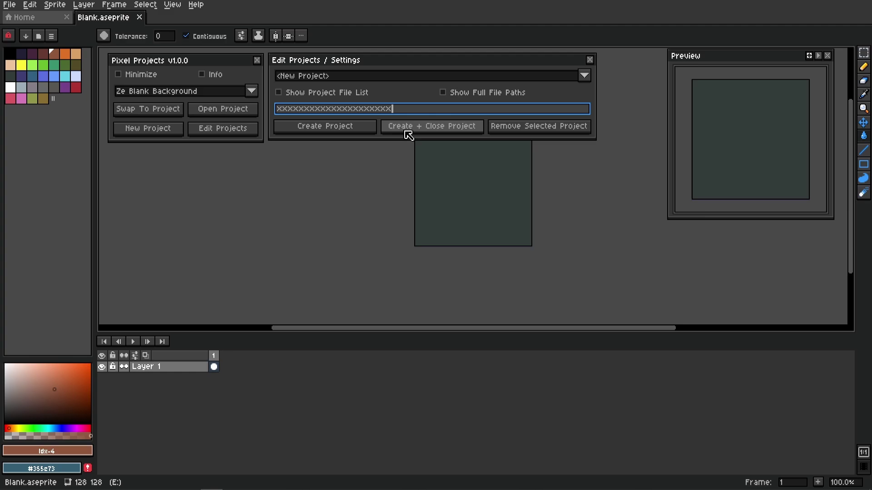
pyautogui.click(361, 128)
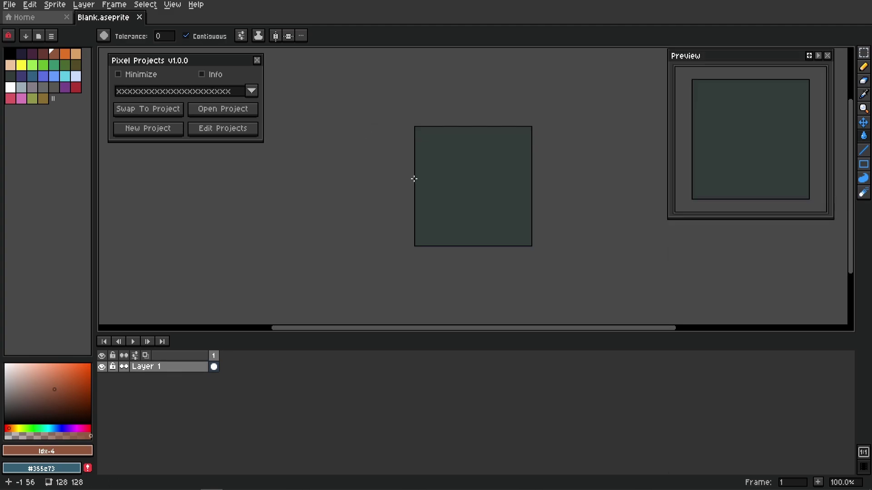
pyautogui.click(251, 91)
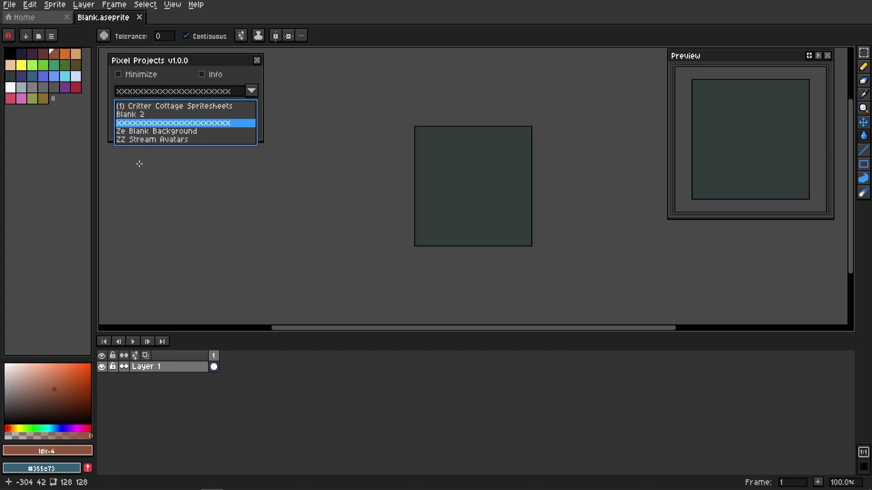
# - Swap to the Critter Cottage Spritesheets project so its sprite sheets reopen
pyautogui.click(142, 117)
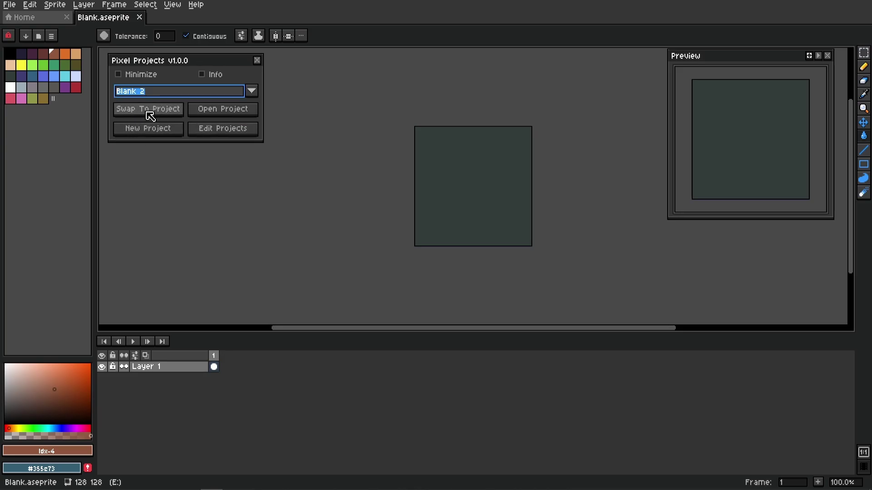
pyautogui.click(240, 95)
pyautogui.click(186, 103)
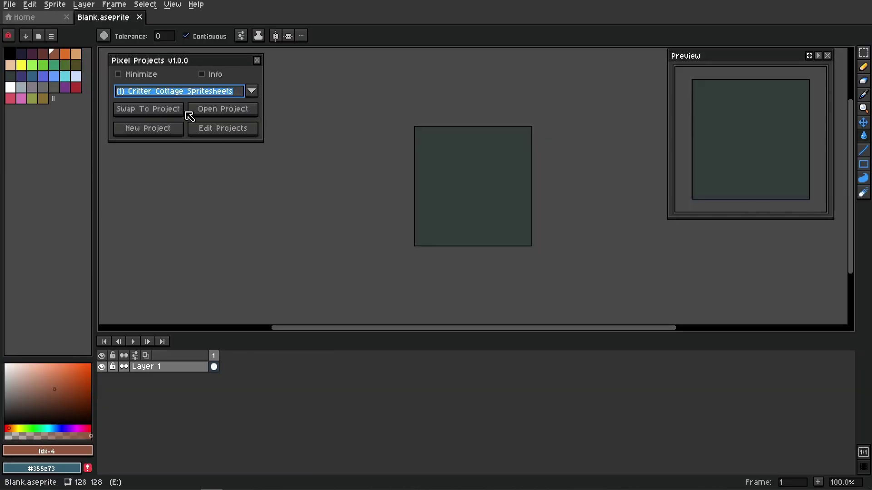
pyautogui.click(182, 111)
# - Recheck the Pixel Projects list, leaving Critter Cottage Spritesheets selected
pyautogui.click(251, 92)
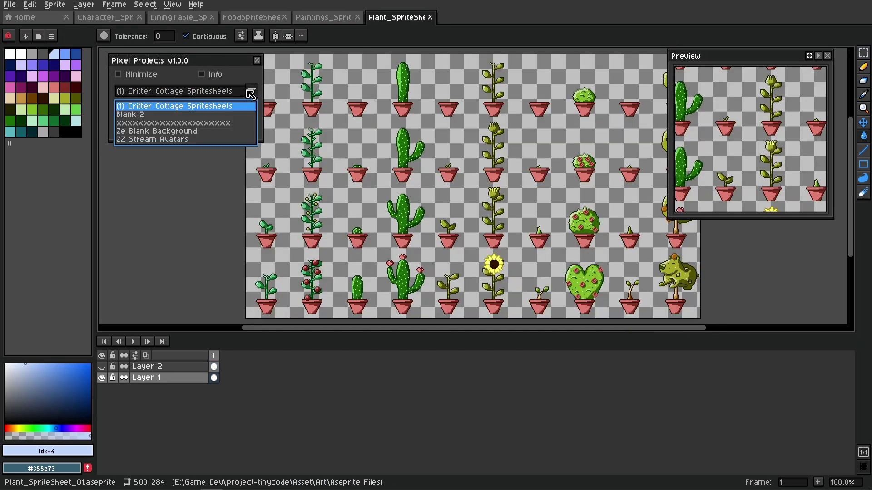
pyautogui.click(251, 91)
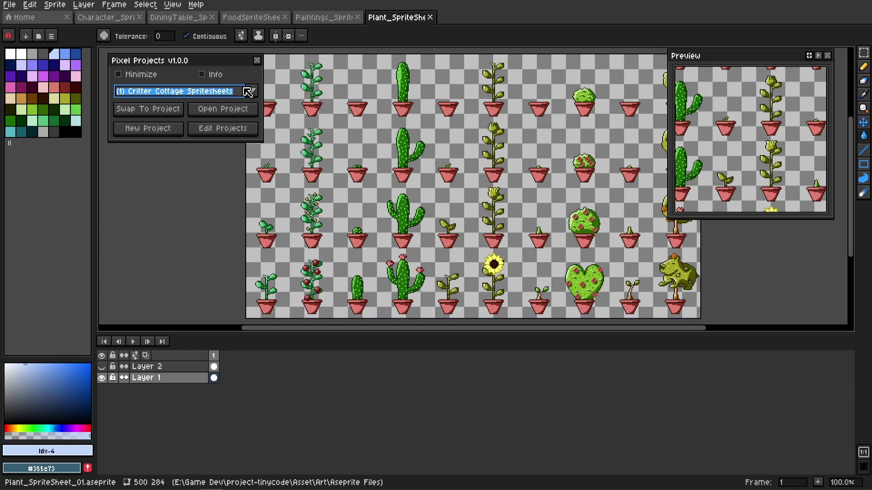
pyautogui.click(234, 112)
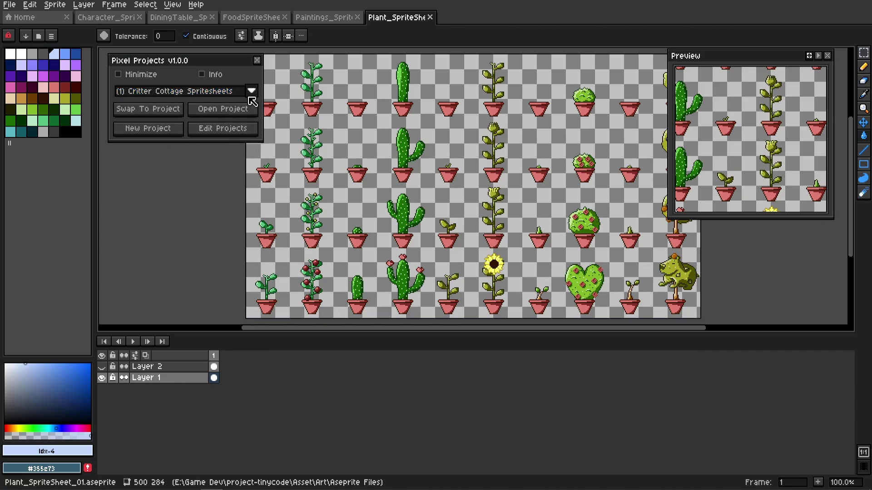
pyautogui.click(251, 95)
pyautogui.click(245, 106)
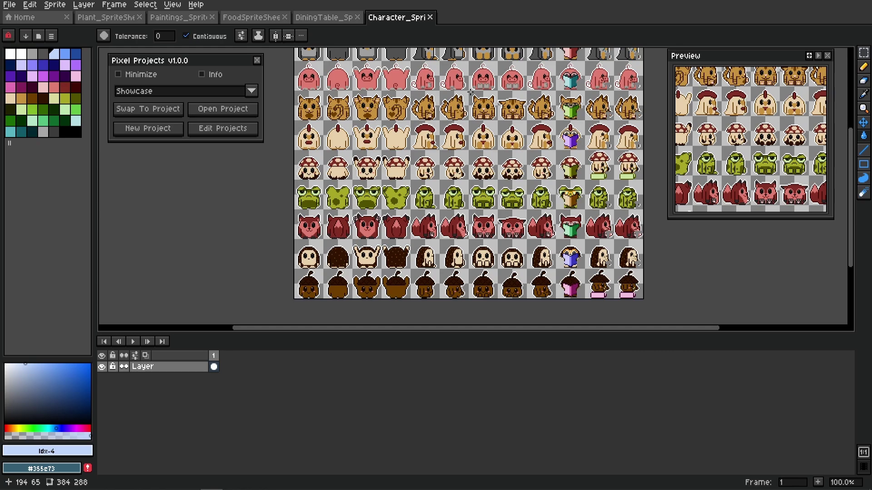
# - Swap to Critter Cottage Spritesheets, restoring its original sprite sheets and tab order
pyautogui.click(220, 91)
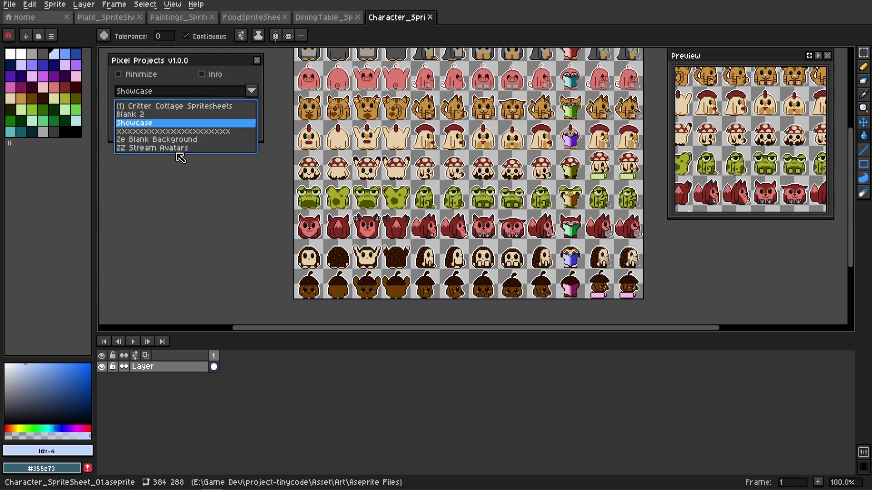
pyautogui.click(168, 106)
pyautogui.click(169, 109)
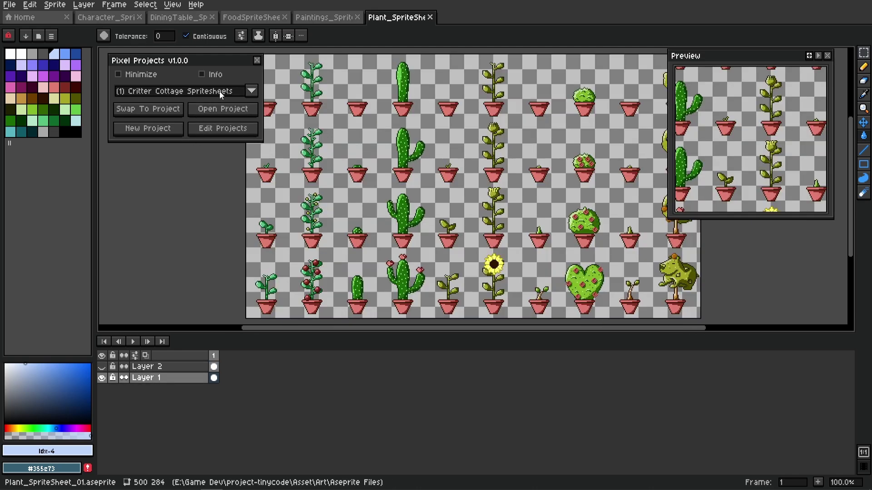
pyautogui.click(220, 91)
pyautogui.click(200, 96)
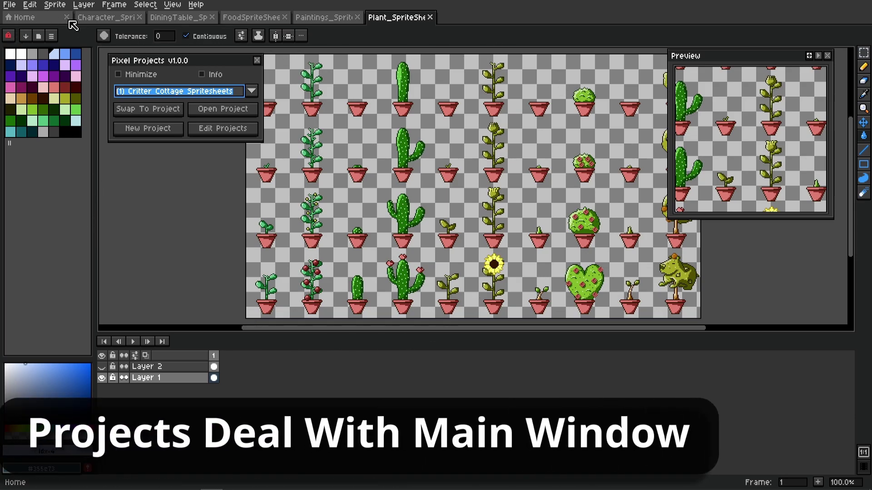
# - View the Home page and Plant sheet, then select the ZZ Stream Avatars project
pyautogui.click(40, 19)
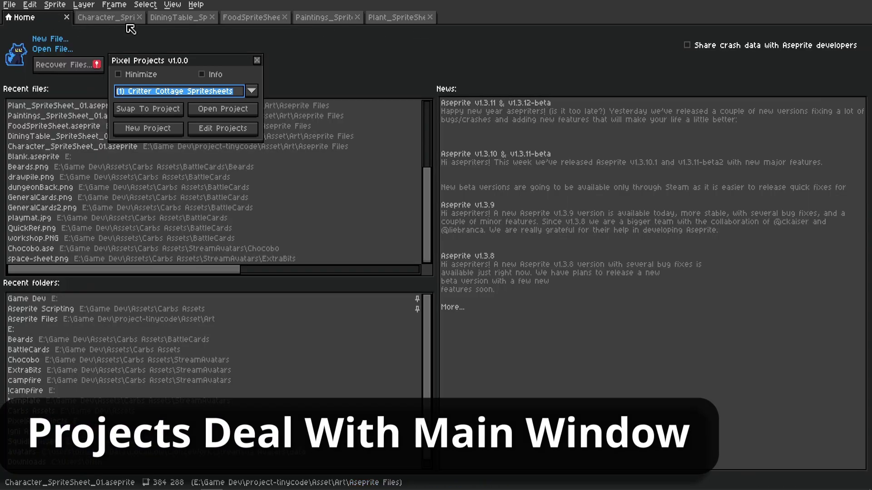
pyautogui.click(383, 19)
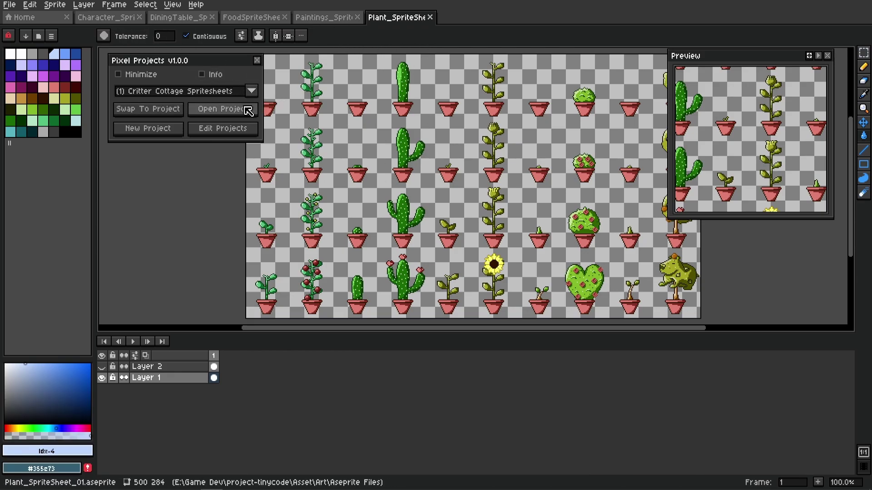
pyautogui.click(229, 91)
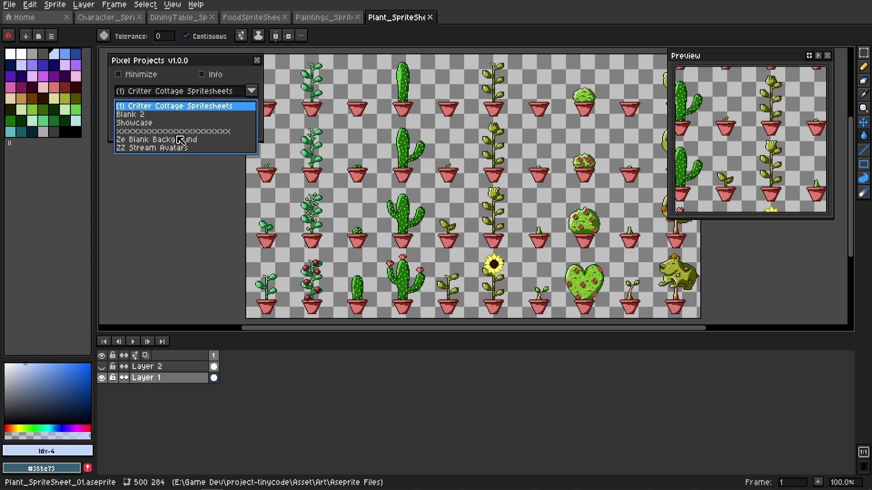
pyautogui.click(165, 147)
# - Load ZZ Stream Avatars, docking Chocobo on the right and space-sheet in a lower panel
pyautogui.click(166, 113)
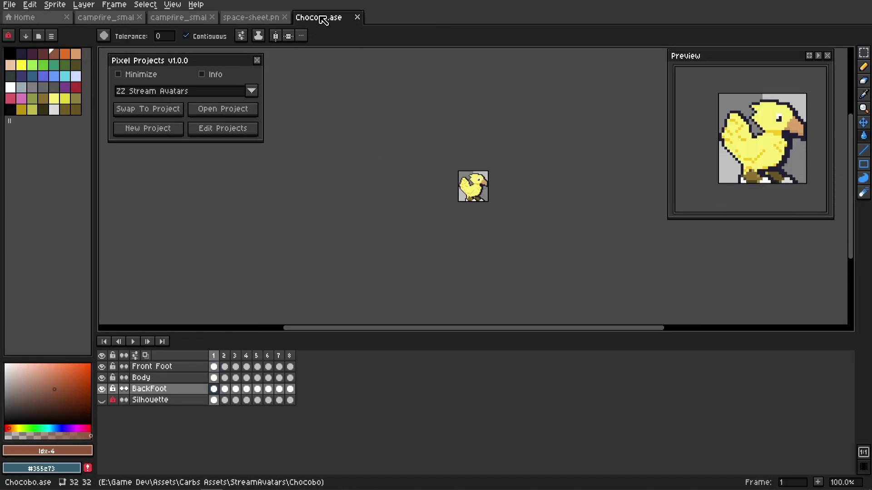
pyautogui.moveTo(324, 21); pyautogui.dragTo(844, 230)
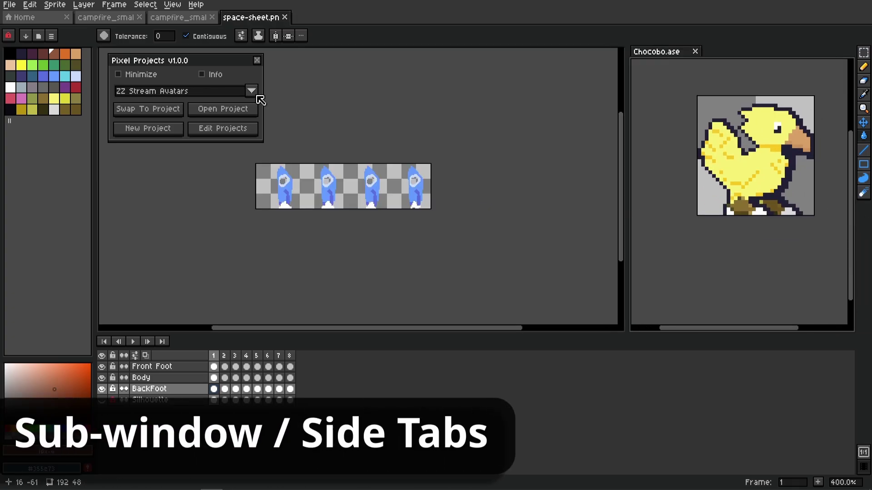
pyautogui.moveTo(253, 17); pyautogui.dragTo(629, 345)
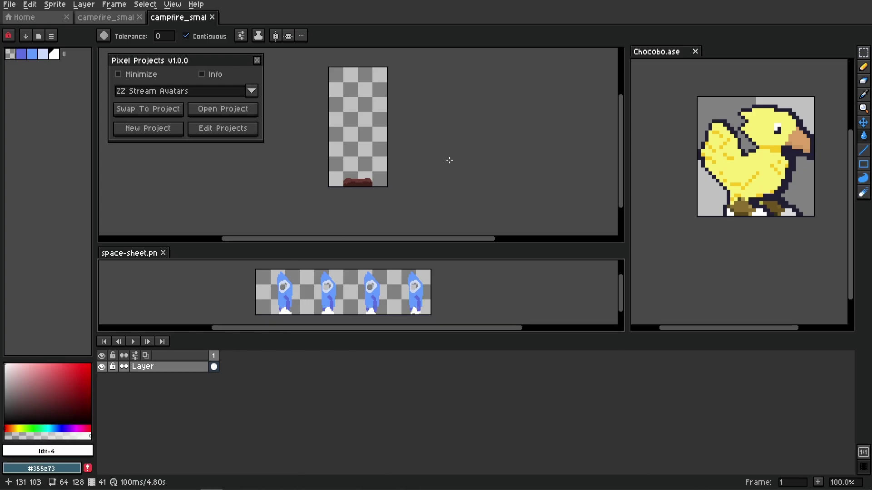
pyautogui.moveTo(388, 121)
pyautogui.mouseDown()
pyautogui.moveTo(376, 117)
pyautogui.moveTo(428, 119)
pyautogui.moveTo(395, 122)
pyautogui.mouseUp()
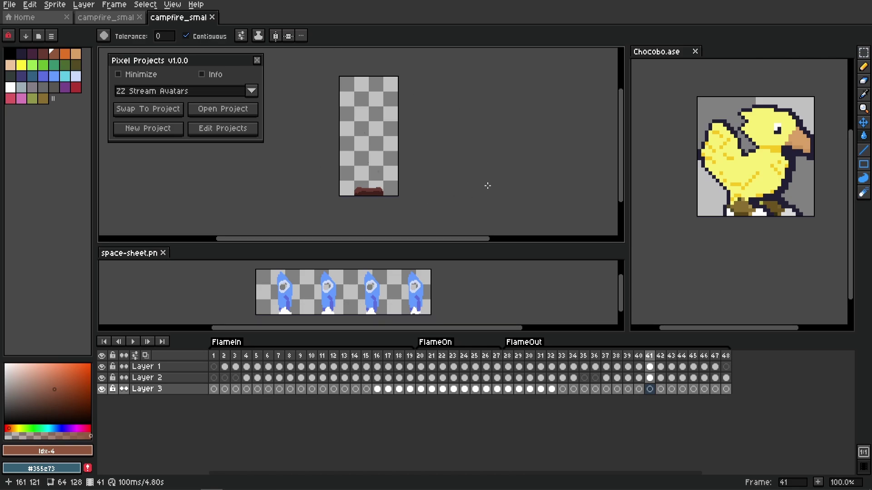
pyautogui.moveTo(543, 334); pyautogui.dragTo(545, 472)
pyautogui.moveTo(361, 137); pyautogui.dragTo(336, 182)
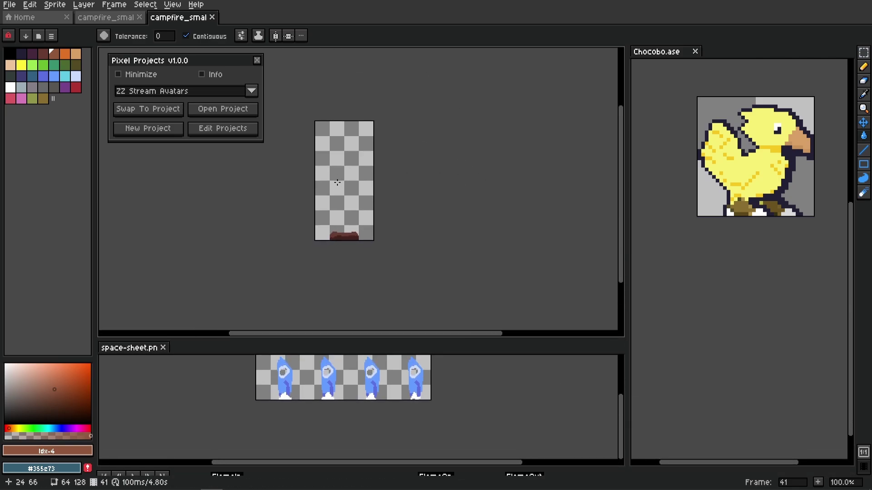
pyautogui.moveTo(707, 253); pyautogui.dragTo(656, 321)
pyautogui.moveTo(416, 401); pyautogui.dragTo(463, 399)
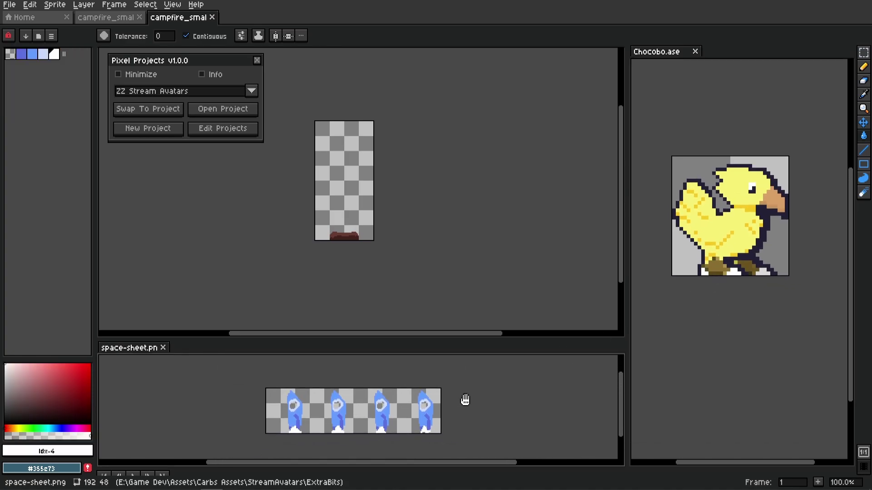
pyautogui.moveTo(411, 223); pyautogui.dragTo(424, 221)
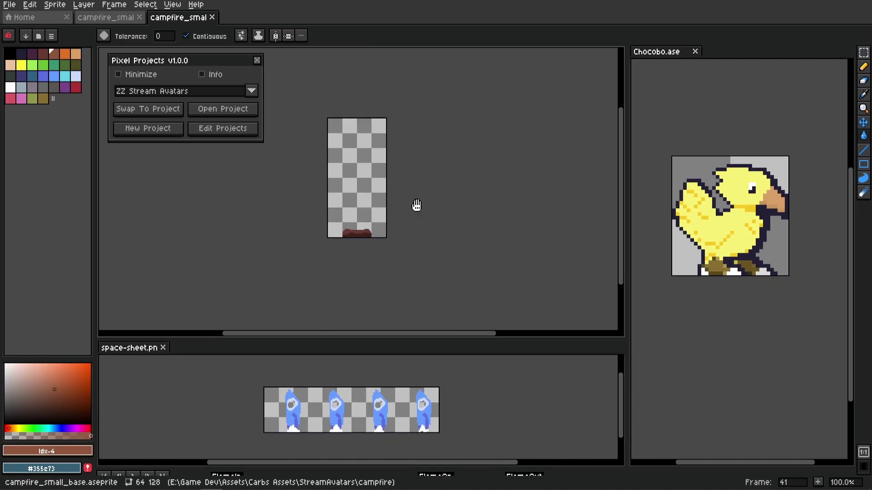
# - Swap to (1) Critter Cottage Spritesheets and adjust the Chocobo and space-sheet views
pyautogui.click(239, 94)
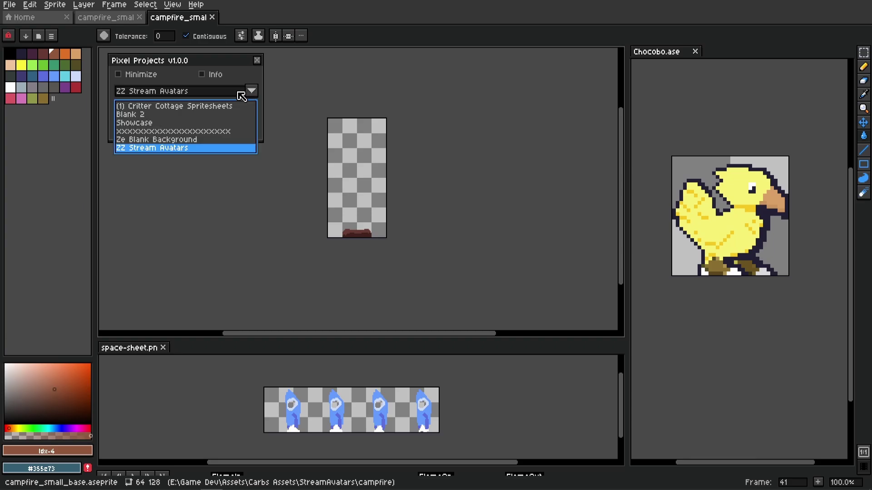
pyautogui.click(167, 109)
pyautogui.click(171, 110)
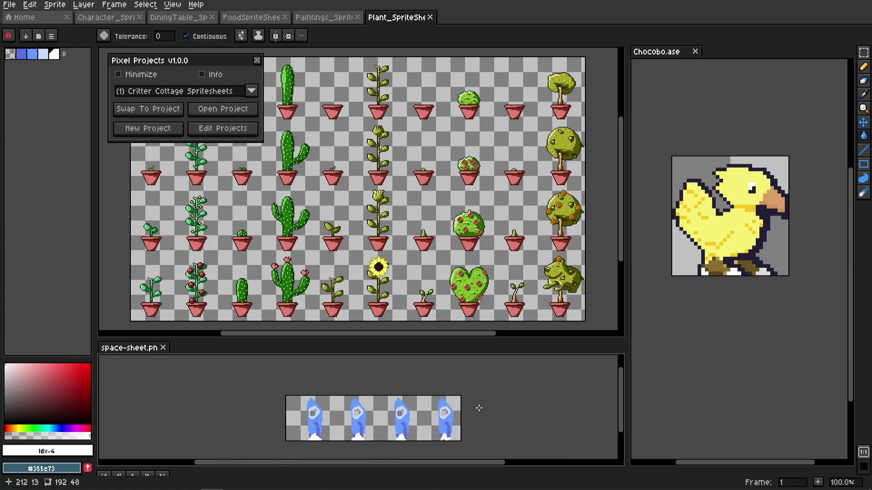
pyautogui.scroll(2, 745, 319)
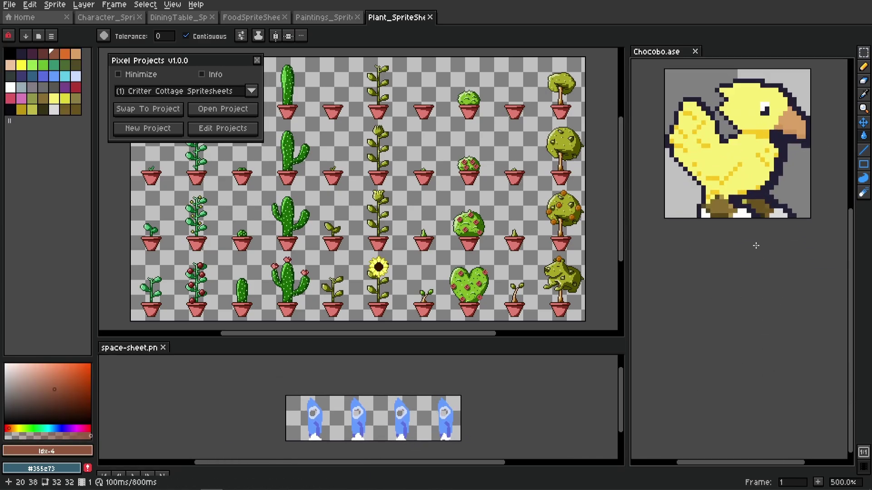
pyautogui.scroll(2, 755, 245)
pyautogui.moveTo(741, 255); pyautogui.dragTo(741, 309)
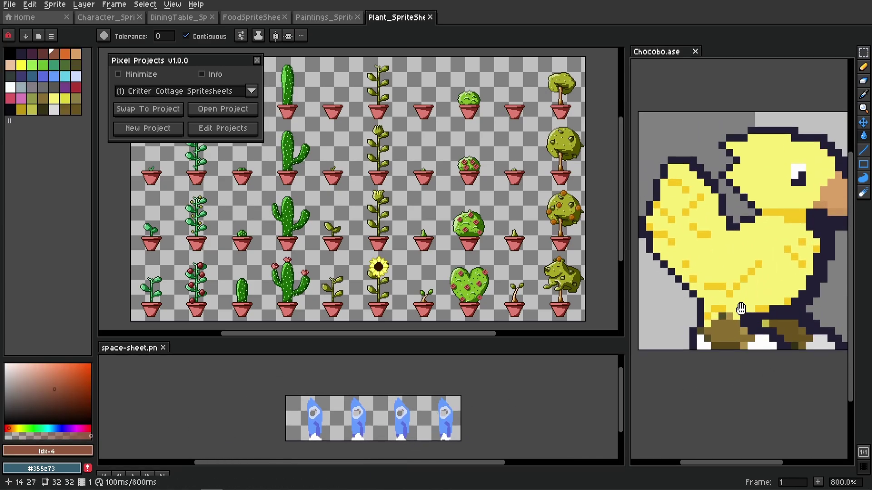
pyautogui.scroll(-3, 740, 309)
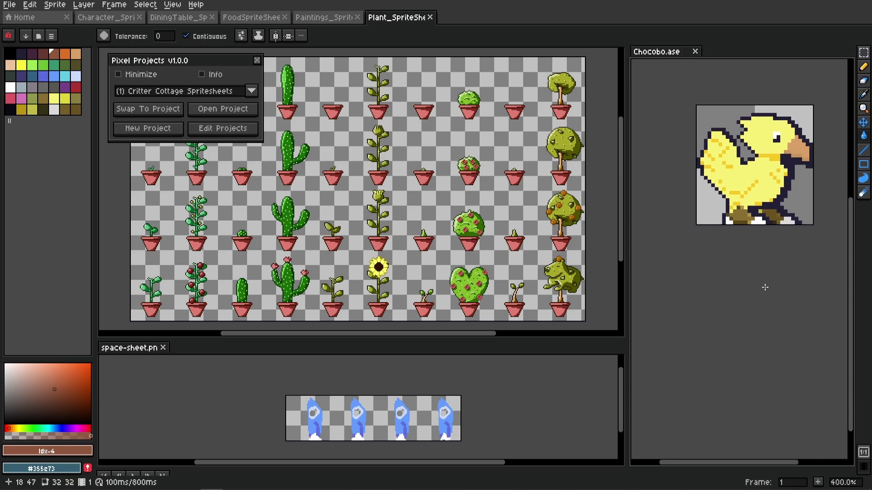
pyautogui.moveTo(329, 409); pyautogui.dragTo(349, 406)
pyautogui.hscroll(-2, 327, 169)
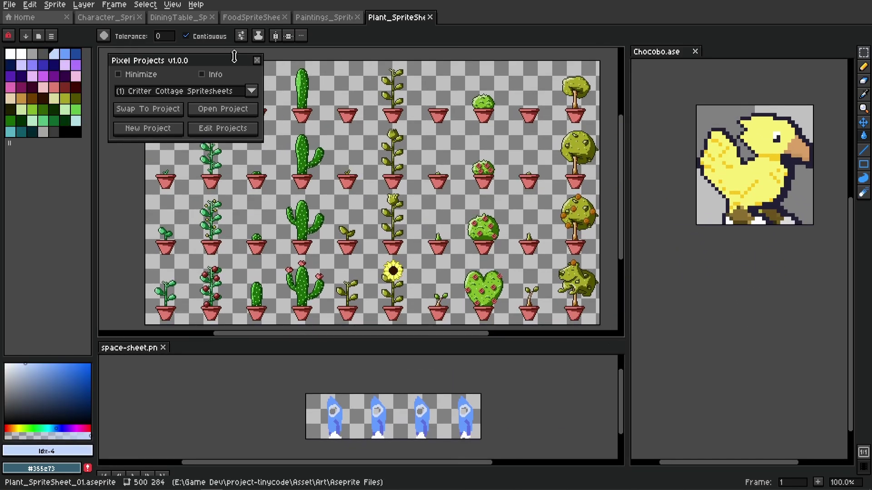
# - Swap to Blank 2 and dock space-sheet beneath Chocobo on the right
pyautogui.click(212, 93)
pyautogui.click(136, 113)
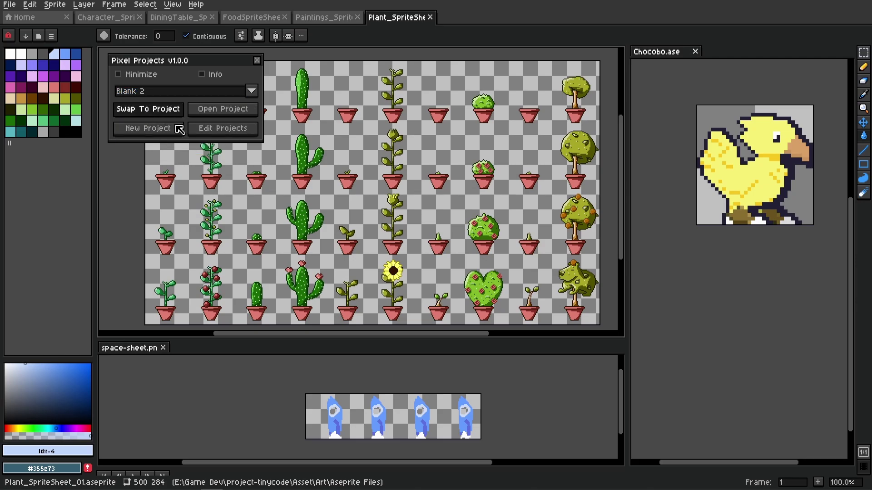
pyautogui.click(147, 109)
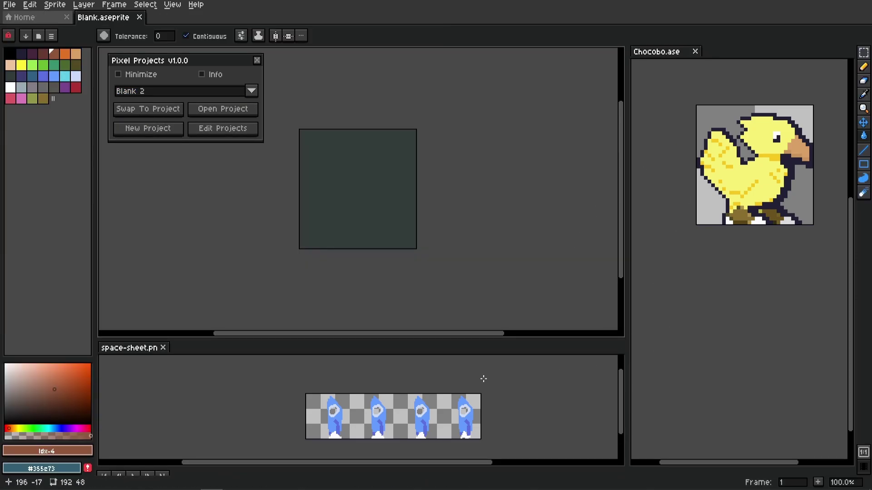
pyautogui.moveTo(308, 162); pyautogui.dragTo(325, 233)
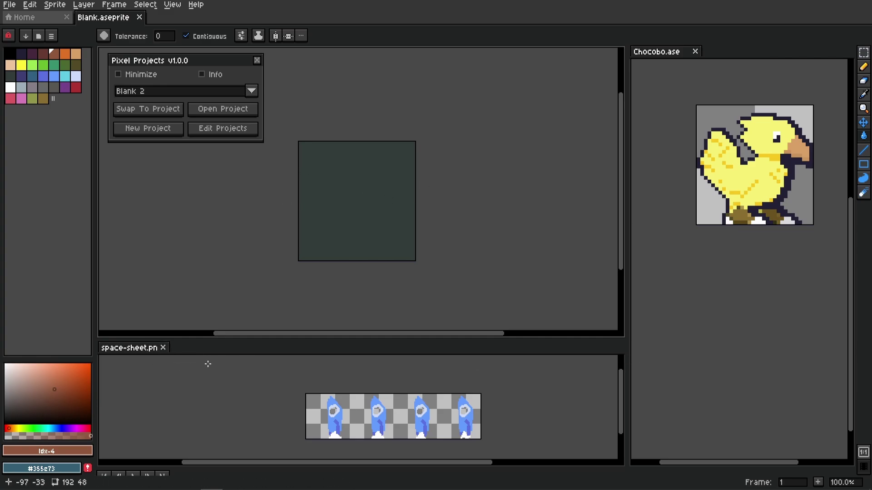
pyautogui.moveTo(152, 348); pyautogui.dragTo(707, 353)
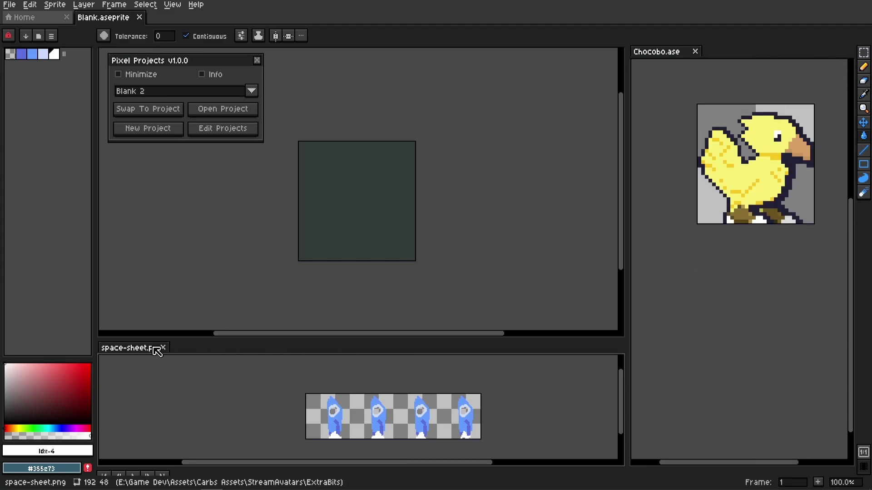
pyautogui.moveTo(156, 349); pyautogui.dragTo(740, 436)
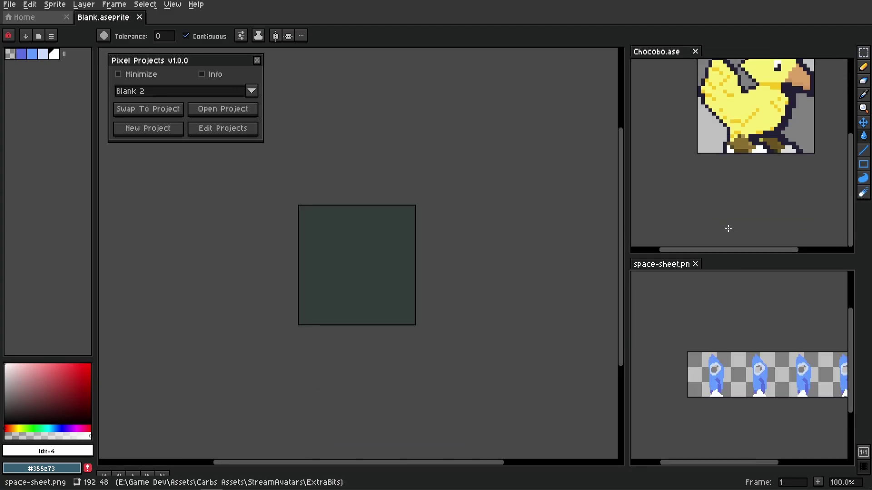
pyautogui.scroll(2, 745, 181)
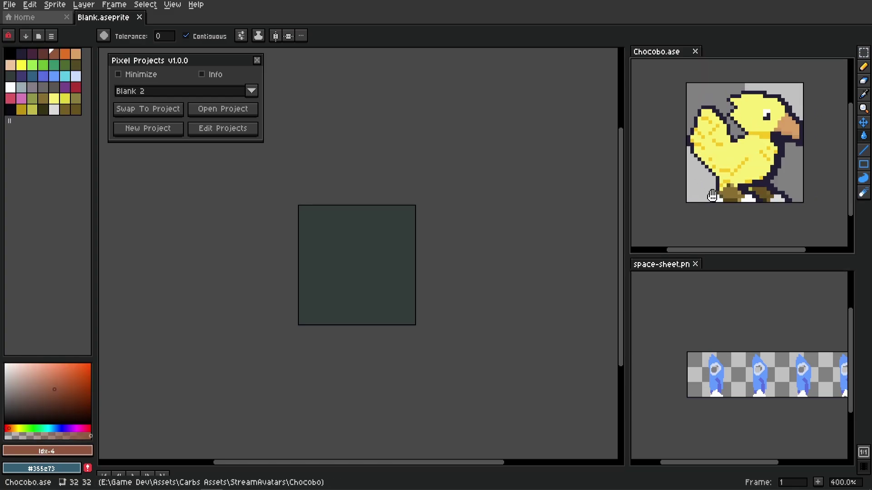
pyautogui.moveTo(706, 326); pyautogui.dragTo(700, 281)
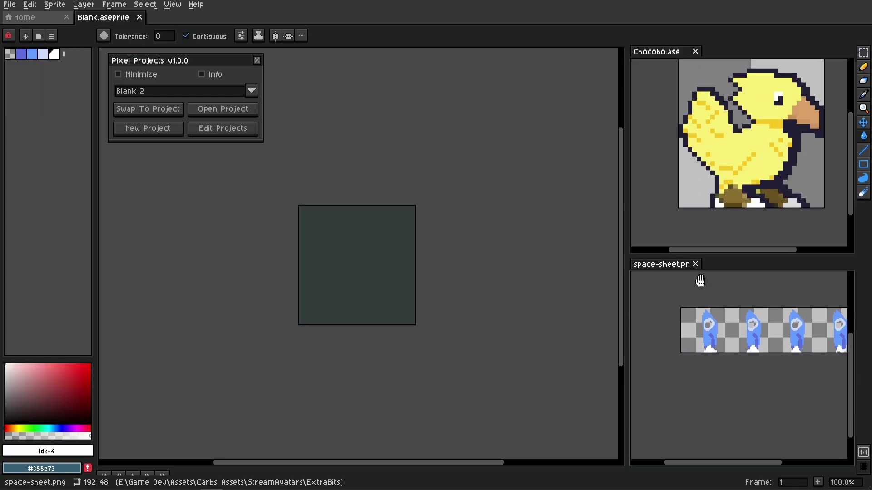
# - Load (1) Critter Cottage Spritesheets with both side windows still docked
pyautogui.click(286, 247)
pyautogui.click(218, 90)
pyautogui.click(156, 115)
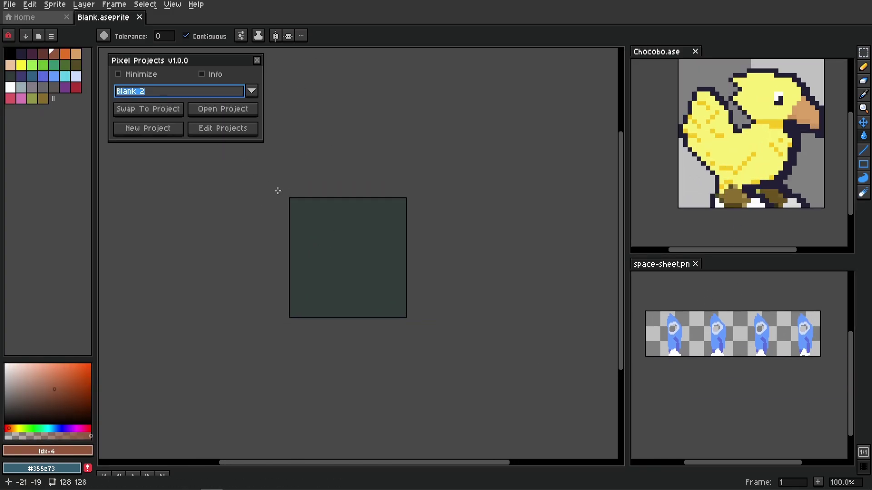
pyautogui.click(176, 92)
pyautogui.click(159, 106)
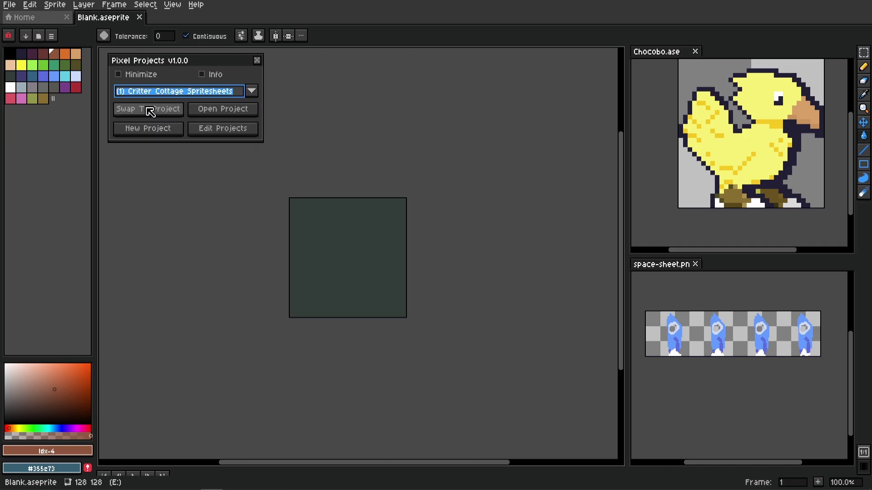
pyautogui.click(150, 110)
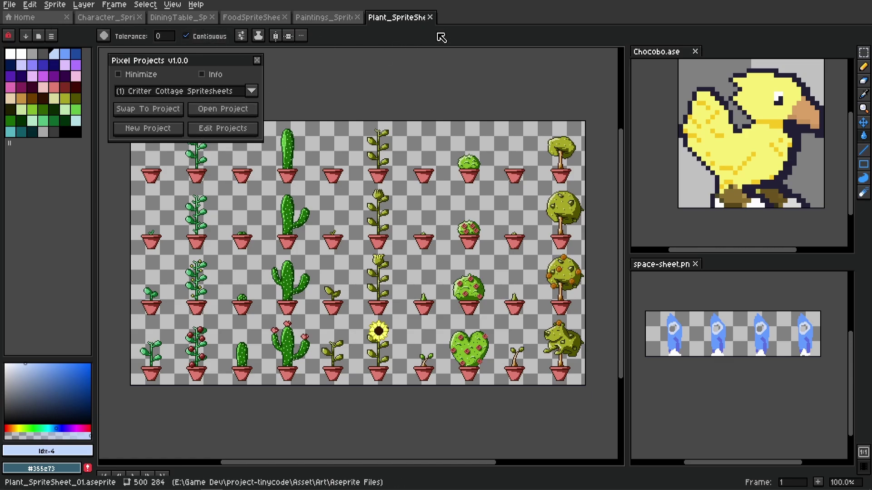
# - Close the paintings sheet and check the character, dining table and food sheets
pyautogui.click(358, 17)
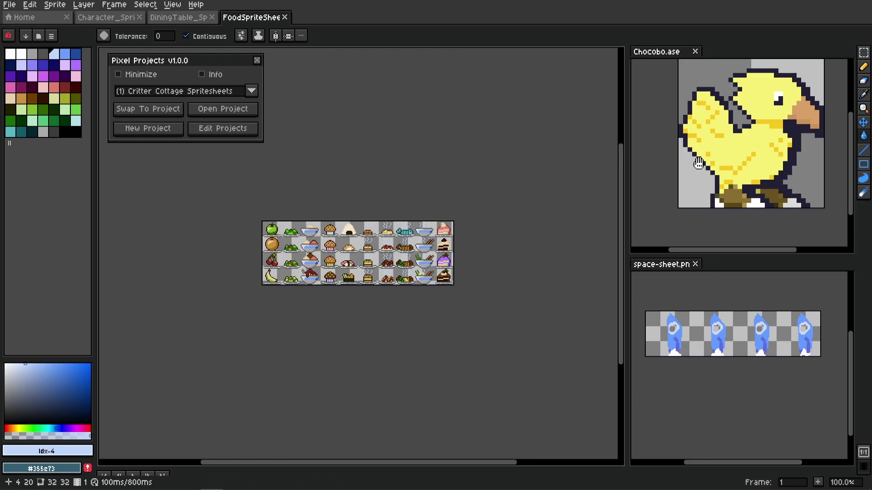
pyautogui.moveTo(754, 243); pyautogui.dragTo(765, 233)
pyautogui.moveTo(679, 294); pyautogui.dragTo(674, 293)
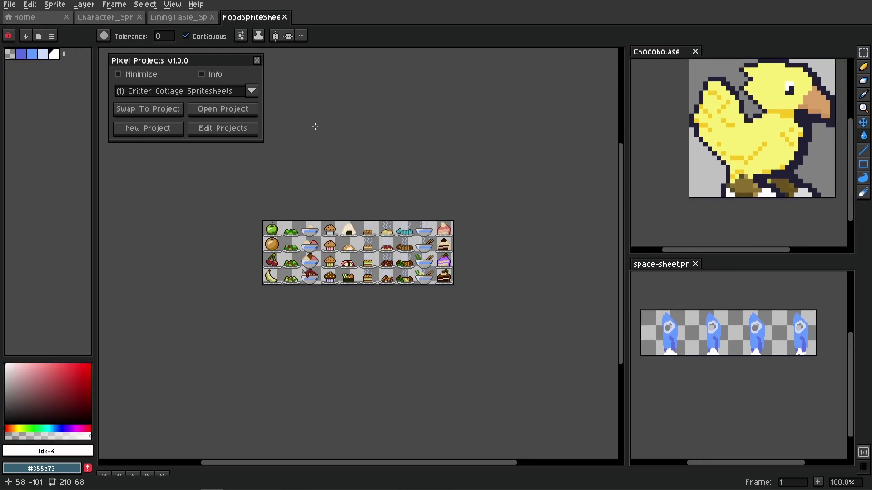
pyautogui.click(132, 19)
pyautogui.click(184, 18)
pyautogui.click(252, 18)
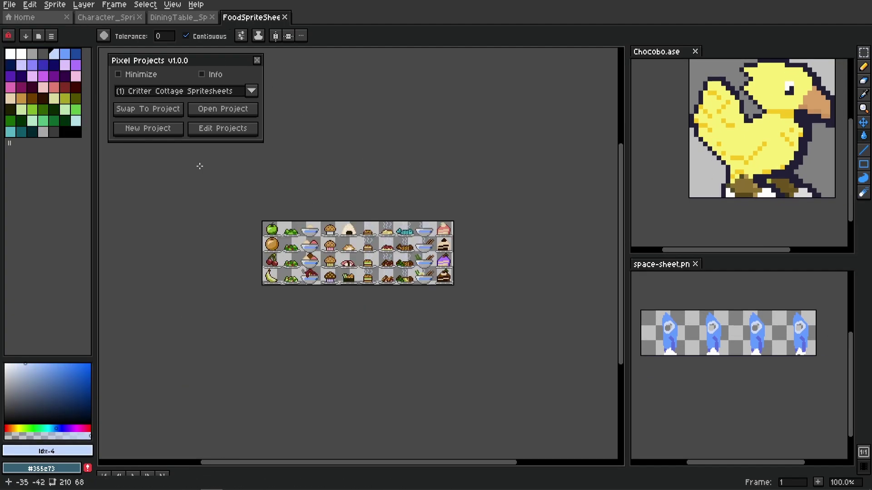
# - Save the open sheets as a new project 'New Things', then select Showcase
pyautogui.click(168, 130)
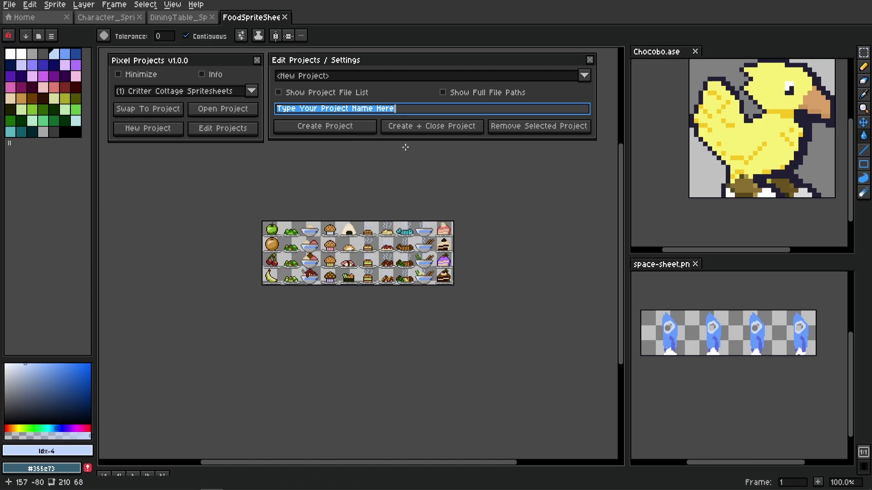
pyautogui.write('New Things')
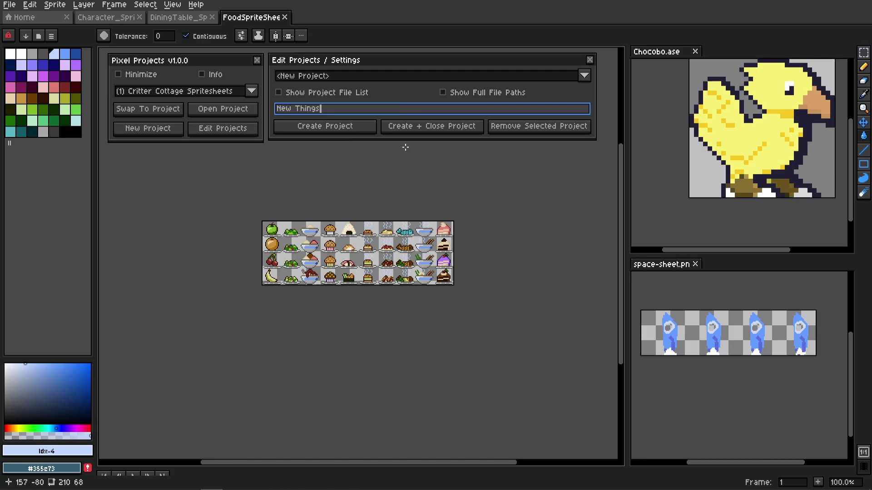
pyautogui.click(326, 126)
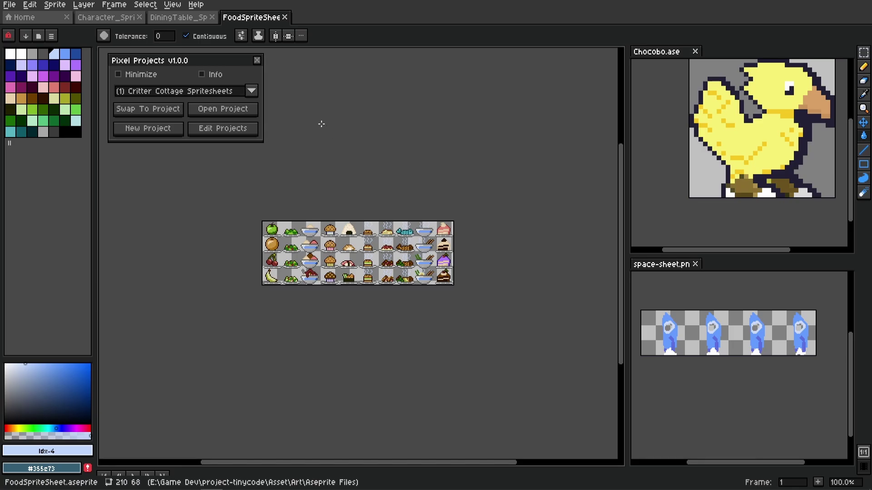
pyautogui.click(251, 90)
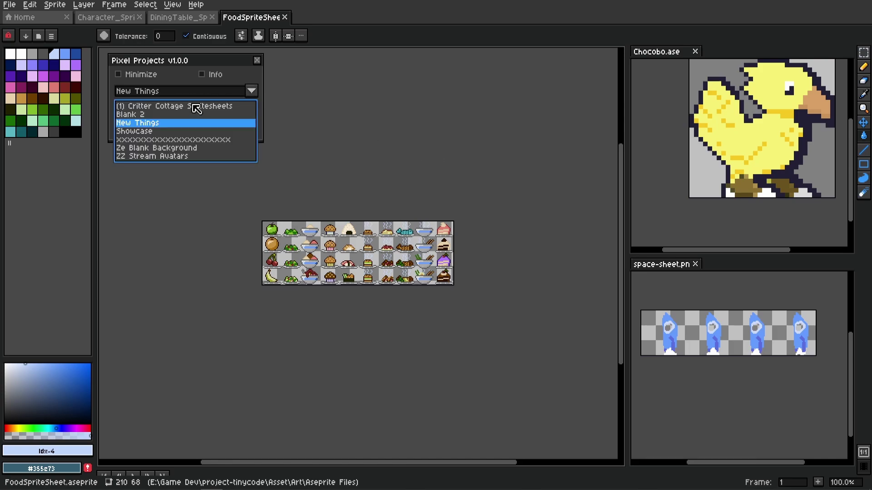
pyautogui.click(154, 131)
pyautogui.click(218, 93)
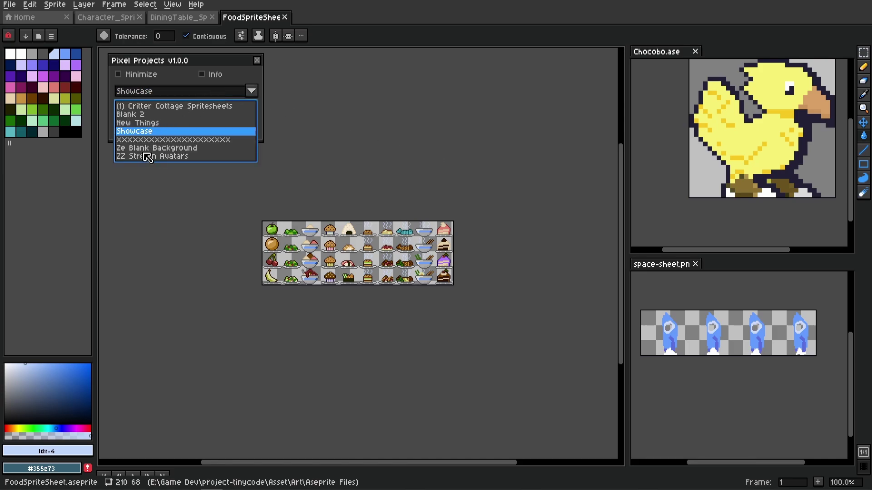
# - Swap to Ze Blank Background, then to the New Things project
pyautogui.click(160, 151)
pyautogui.click(146, 112)
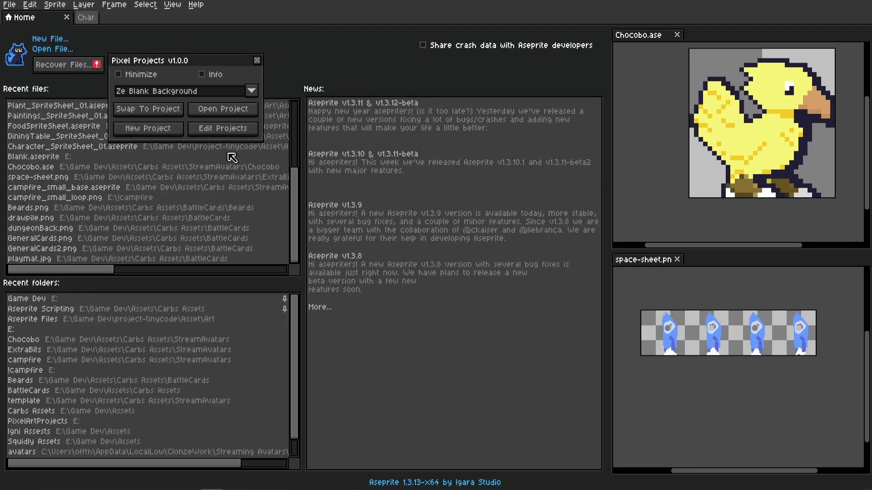
pyautogui.click(250, 91)
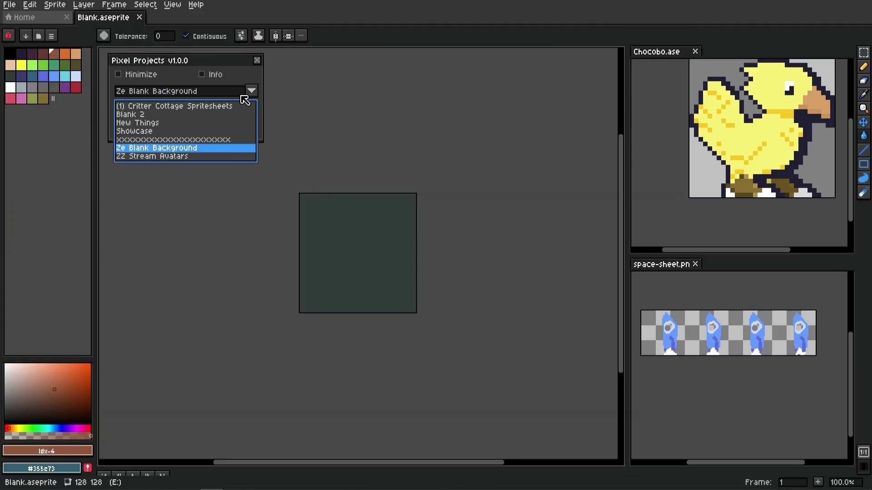
pyautogui.click(152, 123)
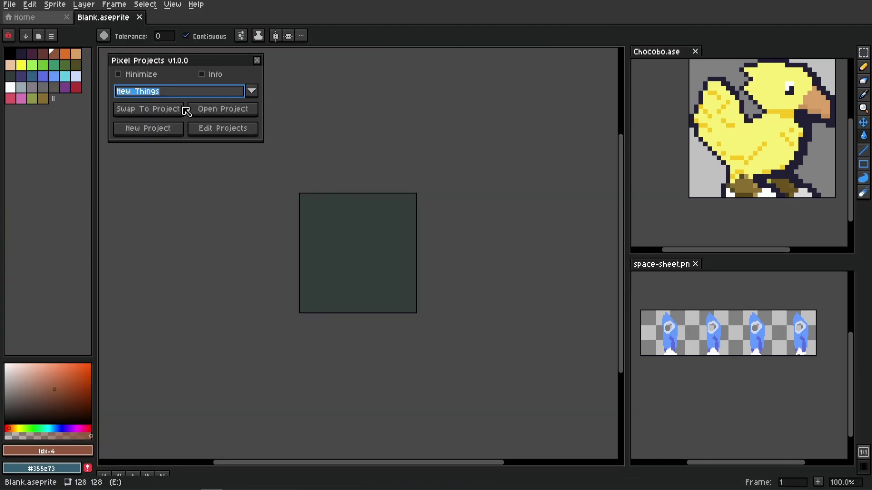
pyautogui.click(154, 110)
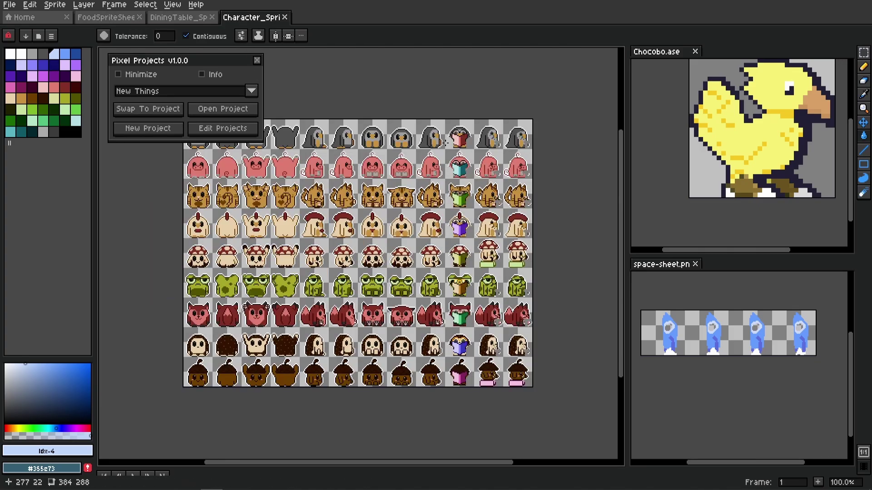
# - Close the Chocobo.ase and space-sheet.png panels, then swap to Blank 2 and back to New Things
pyautogui.click(695, 51)
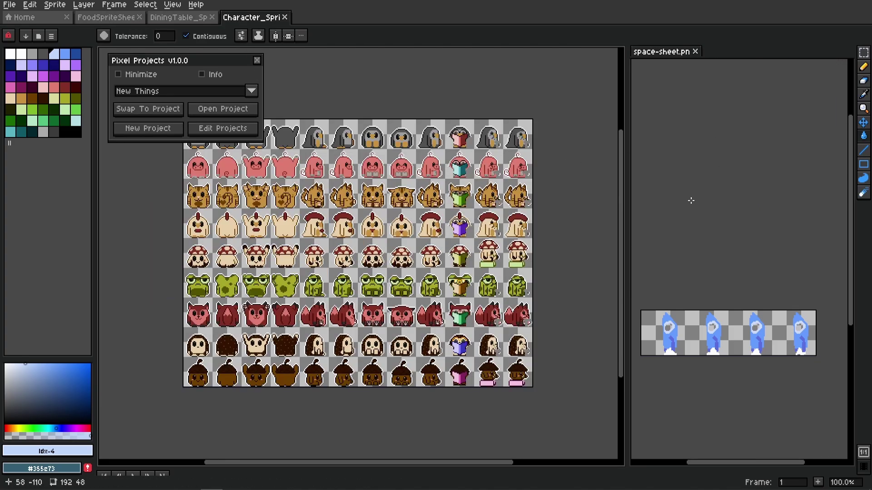
pyautogui.click(695, 52)
pyautogui.click(252, 91)
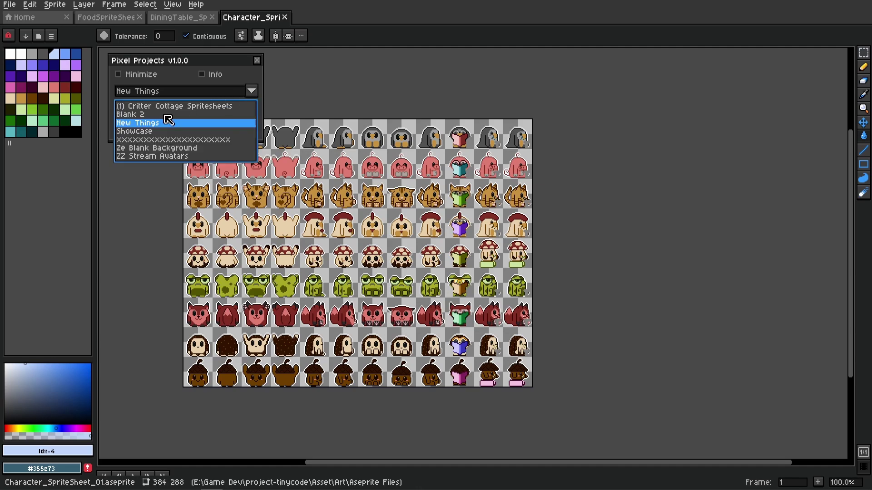
pyautogui.click(157, 111)
pyautogui.click(160, 112)
pyautogui.click(252, 91)
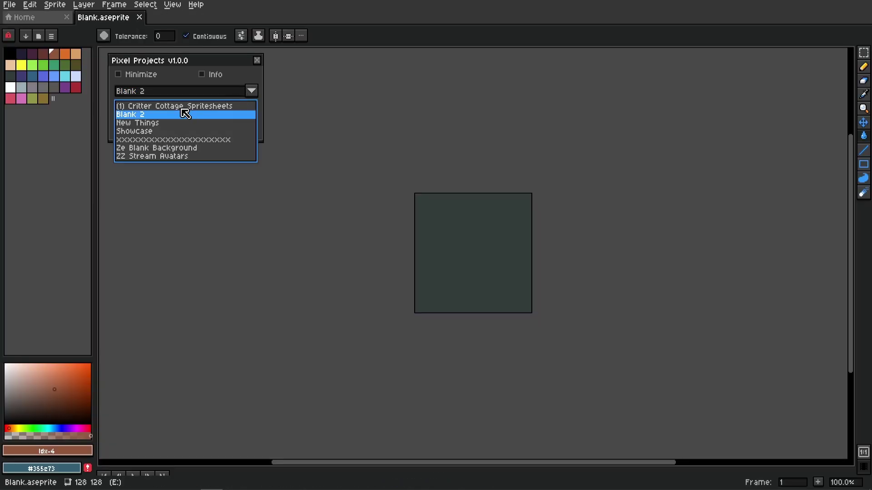
pyautogui.click(157, 121)
pyautogui.click(156, 110)
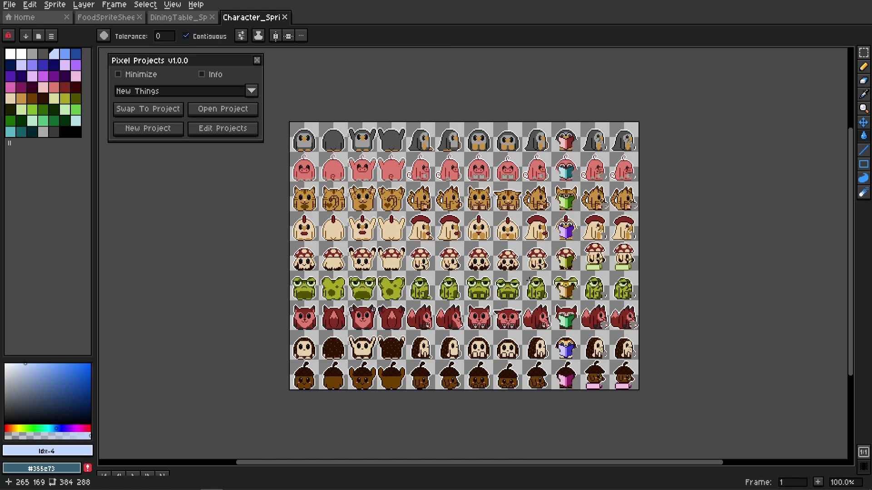
# - Cycle through the dining table, food and character sprite sheets
pyautogui.click(178, 17)
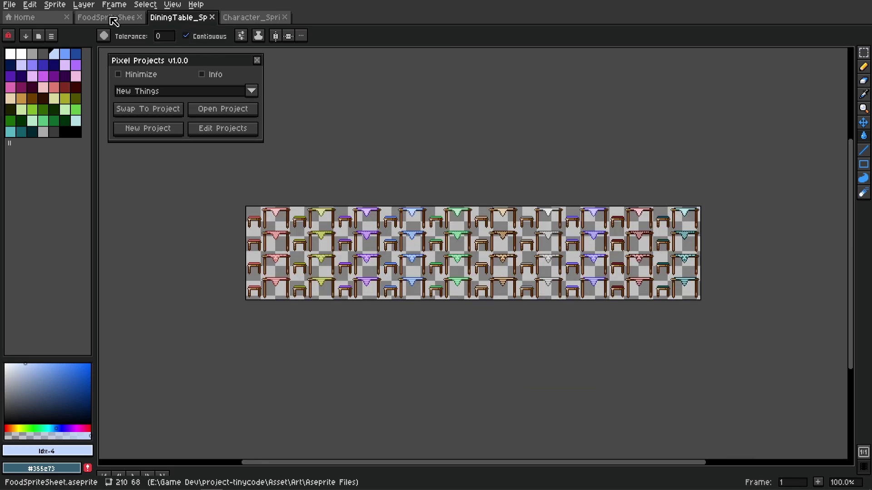
pyautogui.click(120, 19)
pyautogui.click(178, 17)
pyautogui.click(261, 18)
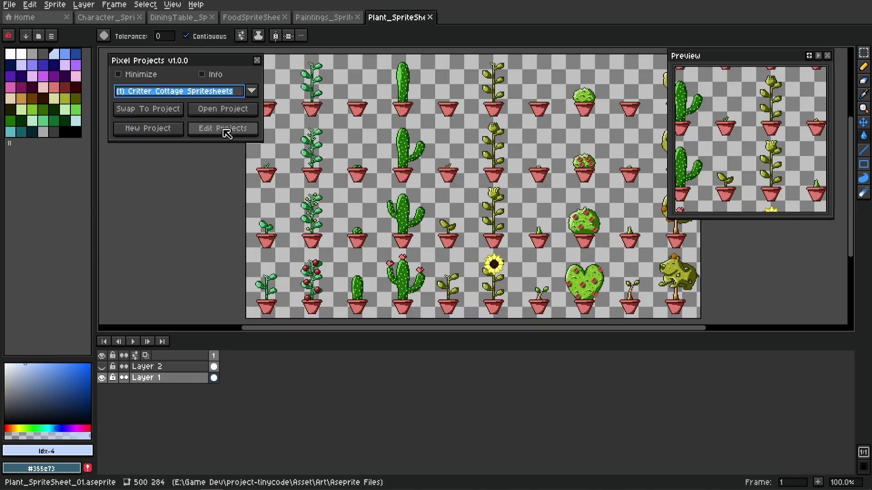
# - Open the project editing settings, select the current project's name, and close them
pyautogui.click(223, 128)
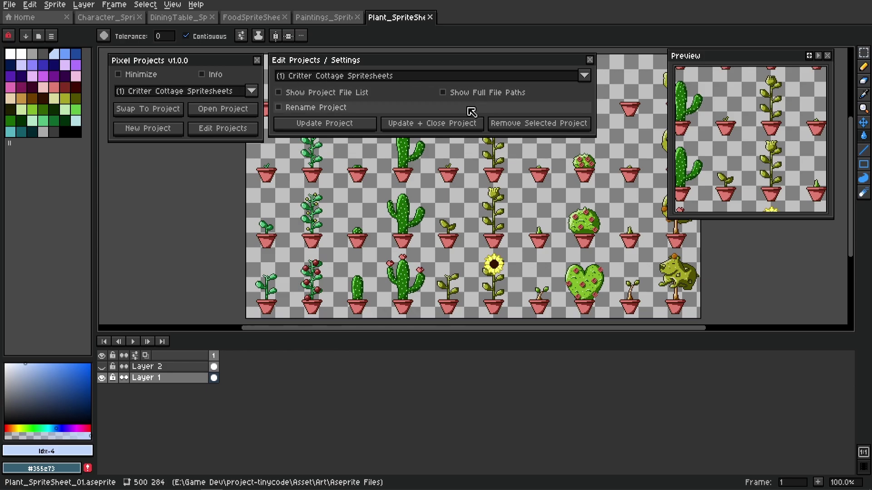
pyautogui.click(427, 76)
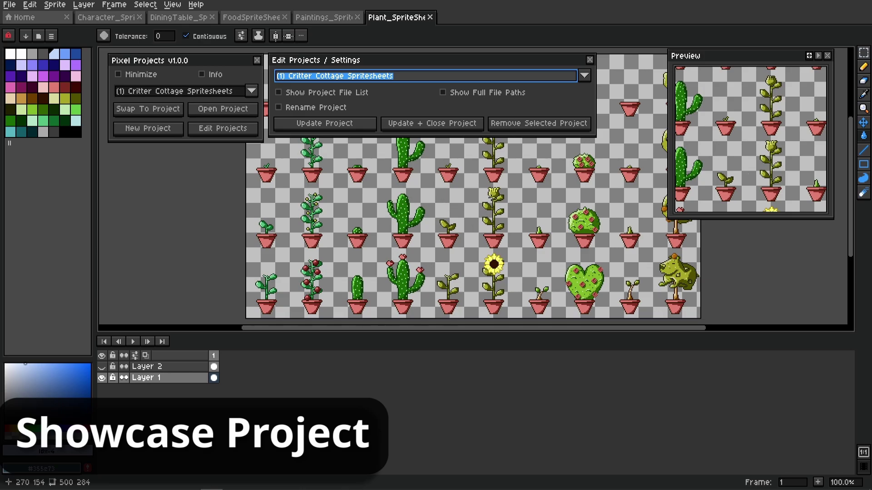
pyautogui.click(589, 60)
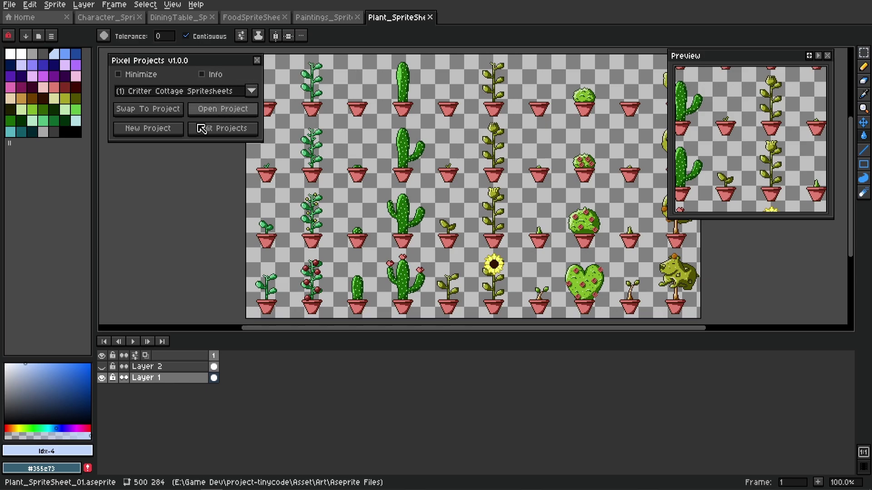
# - Save the open sheets as project 'Showcase' and swap to it
pyautogui.click(222, 128)
pyautogui.write('S')
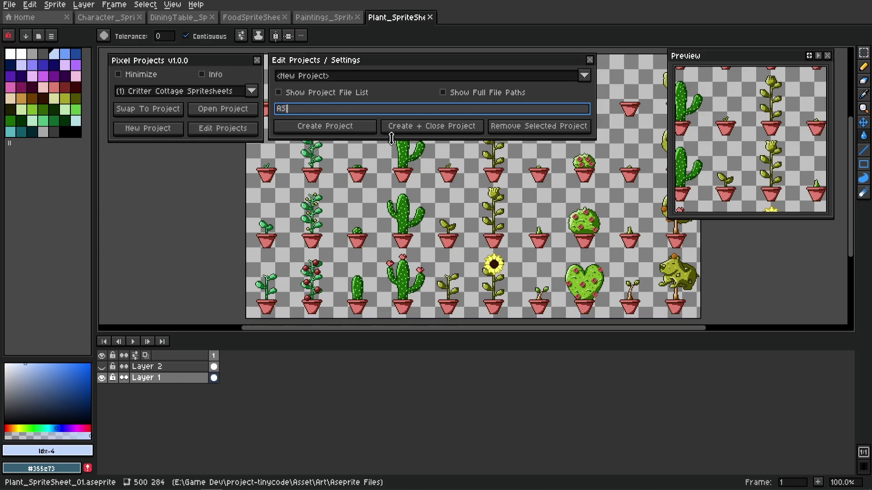
pyautogui.write('howcase')
pyautogui.click(340, 126)
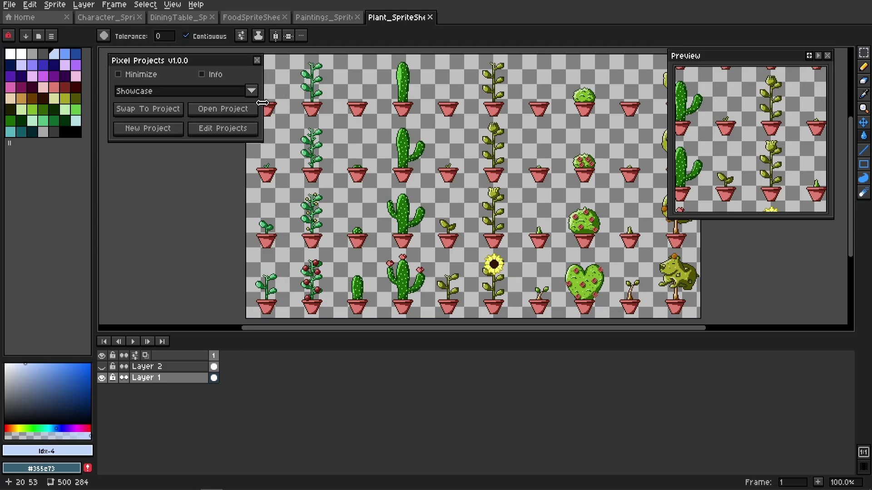
pyautogui.click(251, 91)
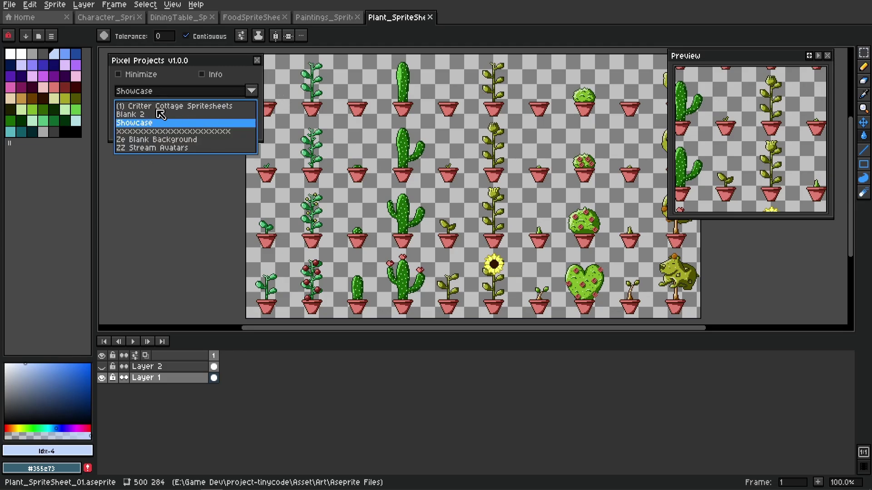
pyautogui.click(144, 122)
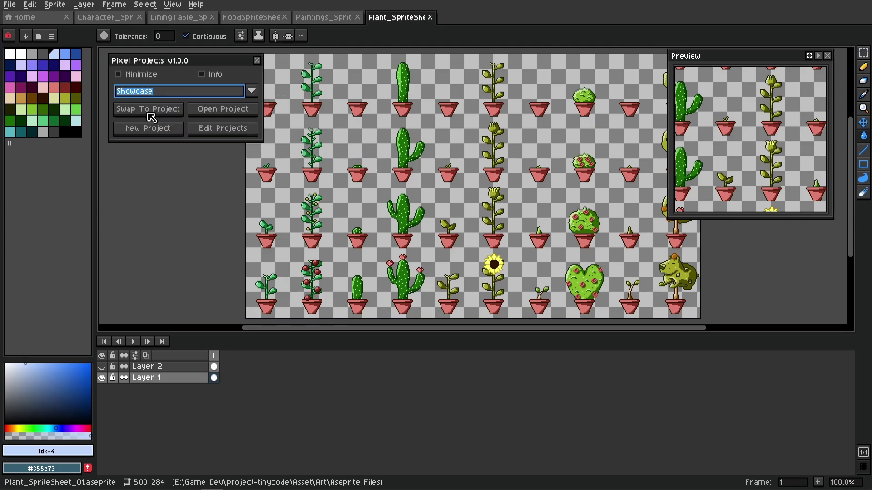
pyautogui.click(164, 93)
pyautogui.click(149, 123)
pyautogui.click(164, 118)
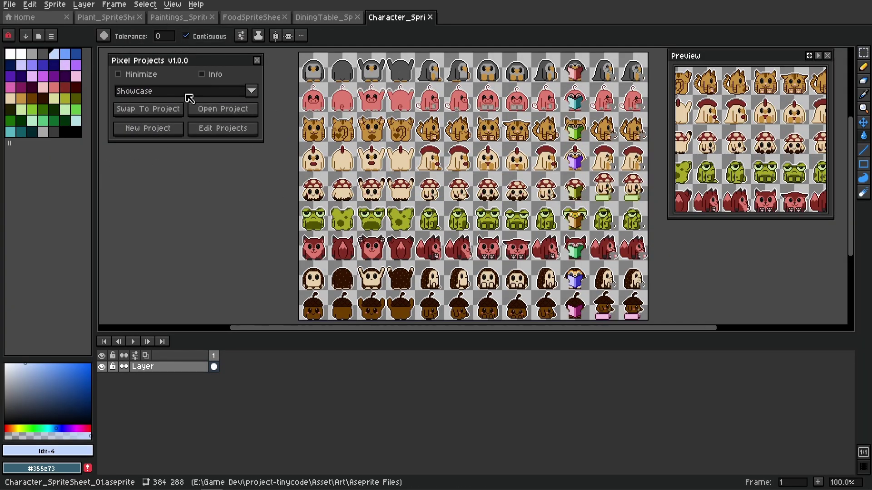
# - Reload New Things via Edit Projects and center the right-hand cat sprite on the character sheet
pyautogui.scroll(-2, 512, 182)
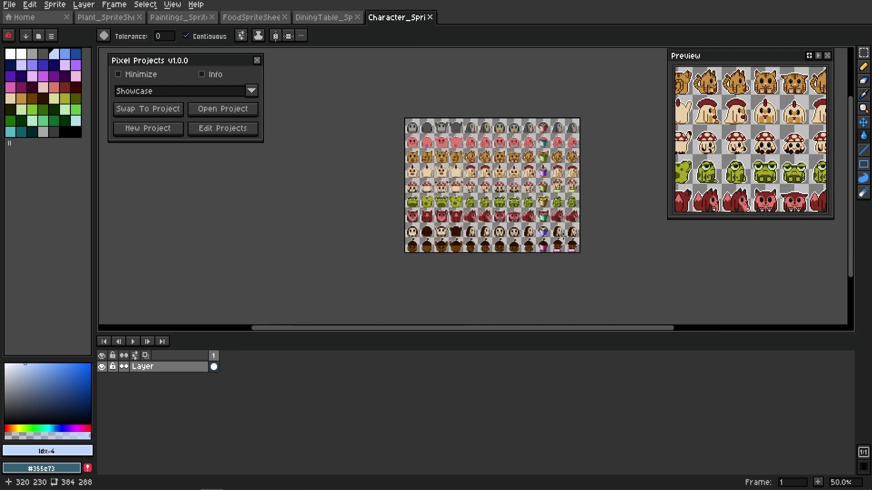
pyautogui.scroll(2, 512, 182)
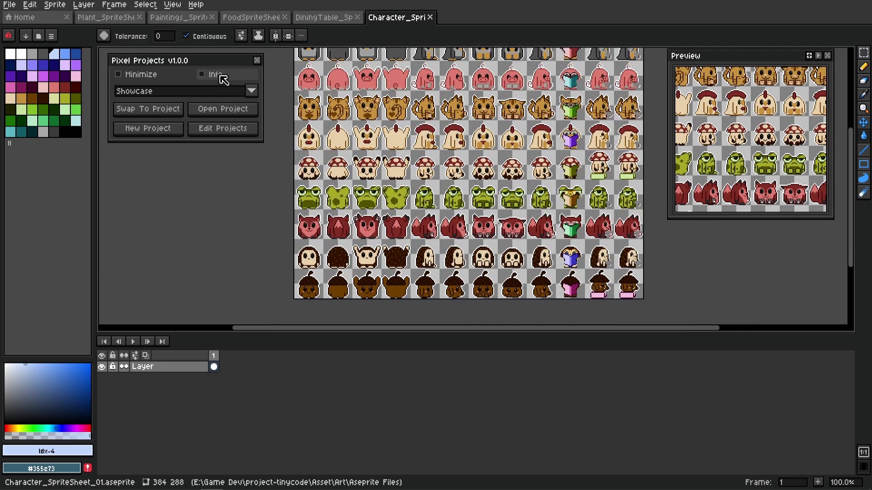
pyautogui.click(222, 128)
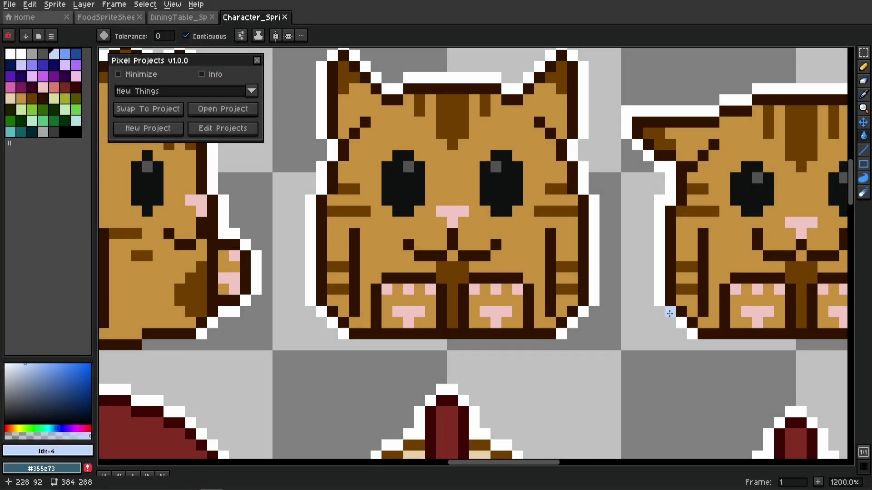
pyautogui.moveTo(626, 290); pyautogui.dragTo(308, 341)
pyautogui.scroll(-6, 533, 361)
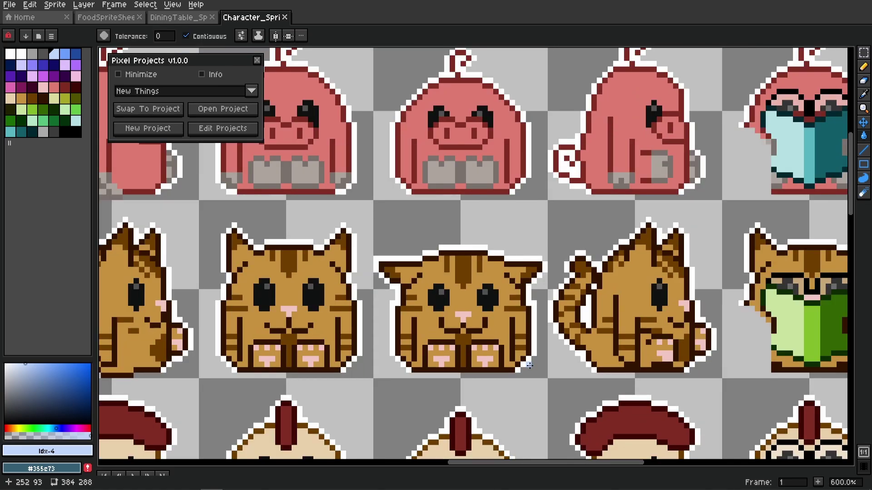